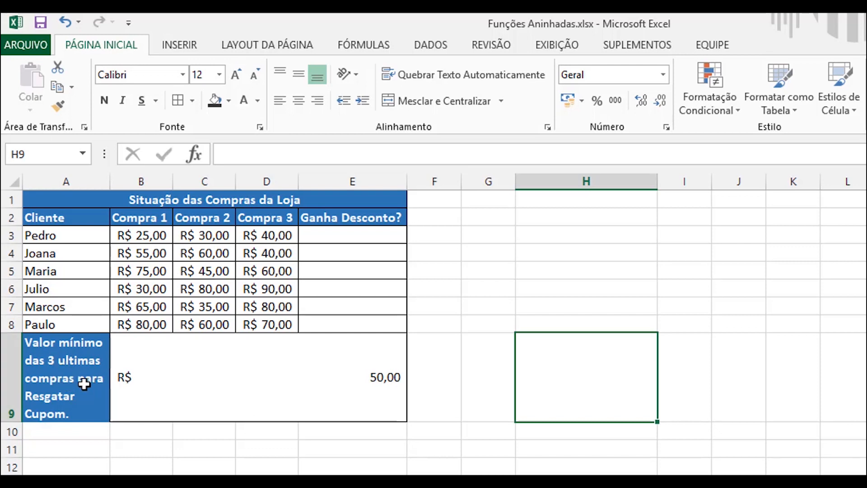
Step: Examine the minimum purchase value in B9, the empty "Ganha Desconto?" cells E3:E8, and the first client's three purchases
click(277, 382)
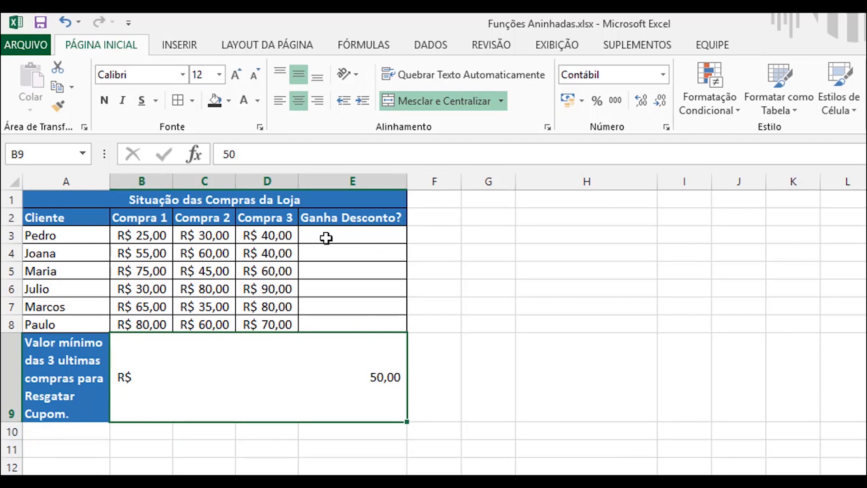
drag(327, 236, 328, 322)
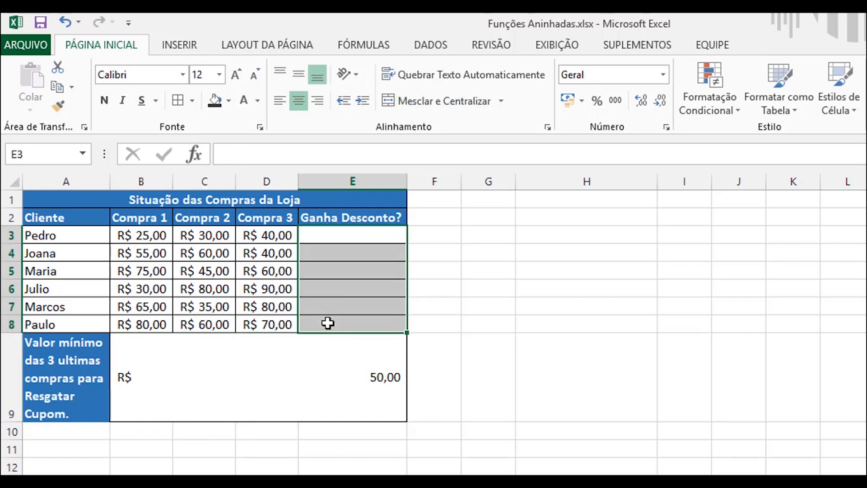
click(143, 236)
click(209, 235)
click(276, 235)
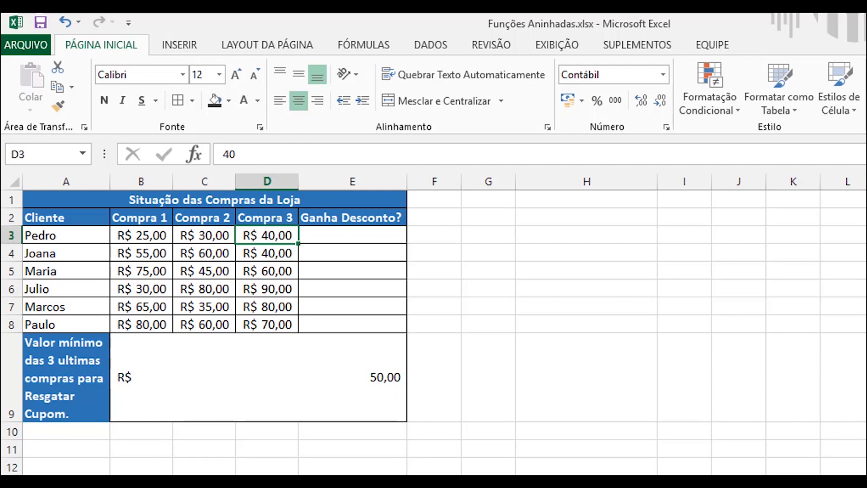
Step: Start a SE formula in E3 with a nested E function whose first test compares B3 >= B9
click(323, 234)
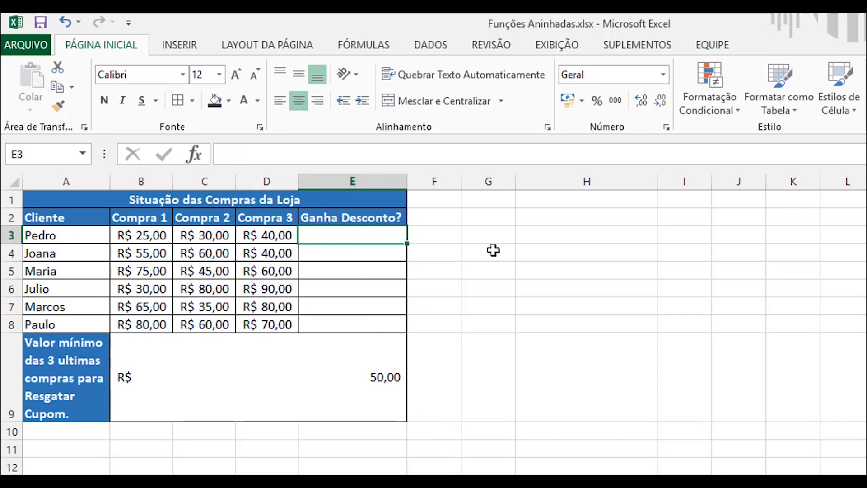
text(=)
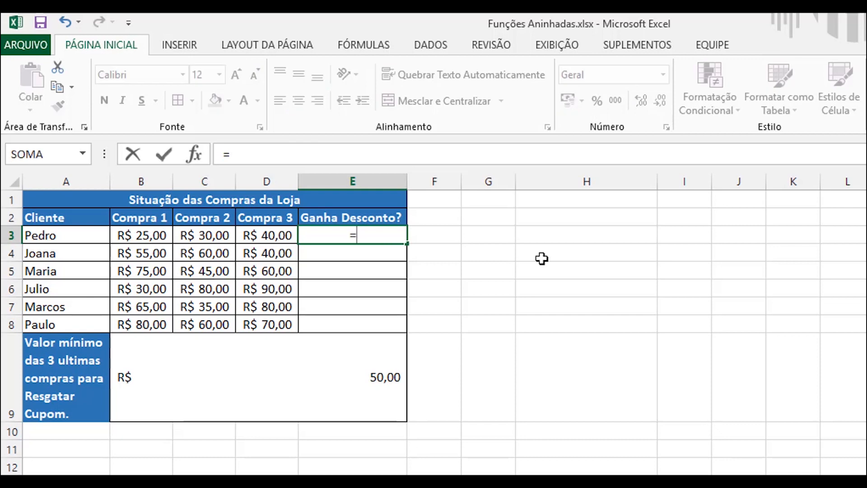
text(SE()
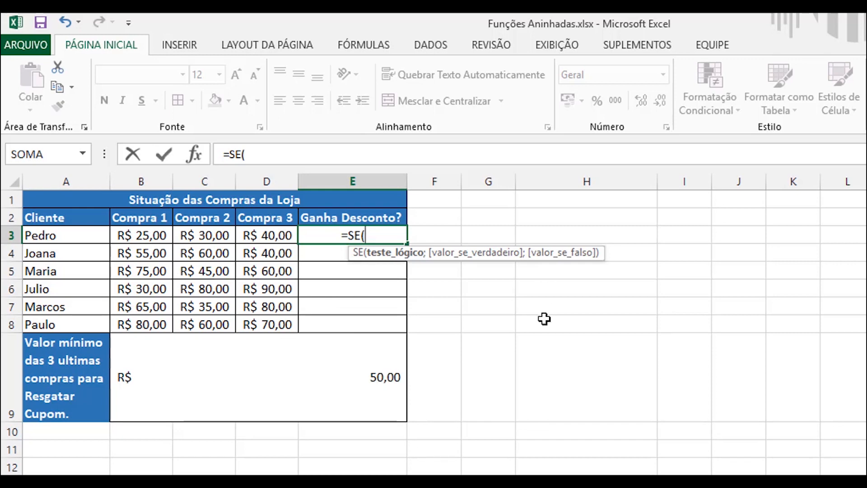
text(E)
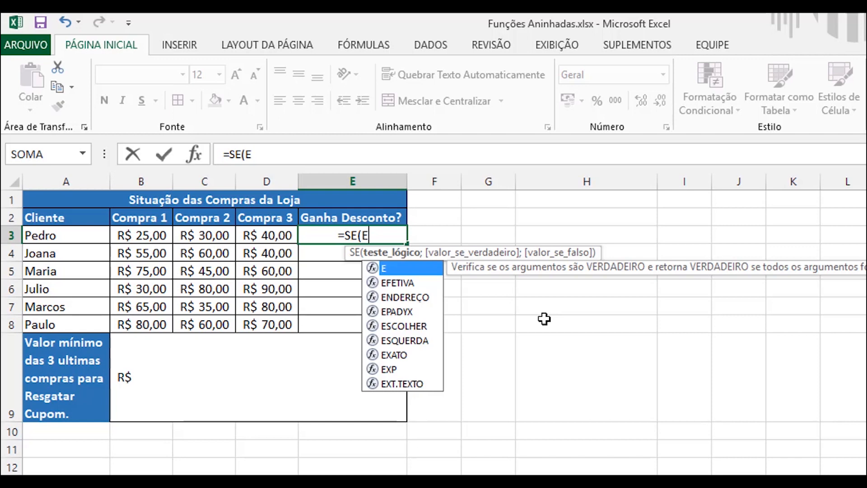
text(()
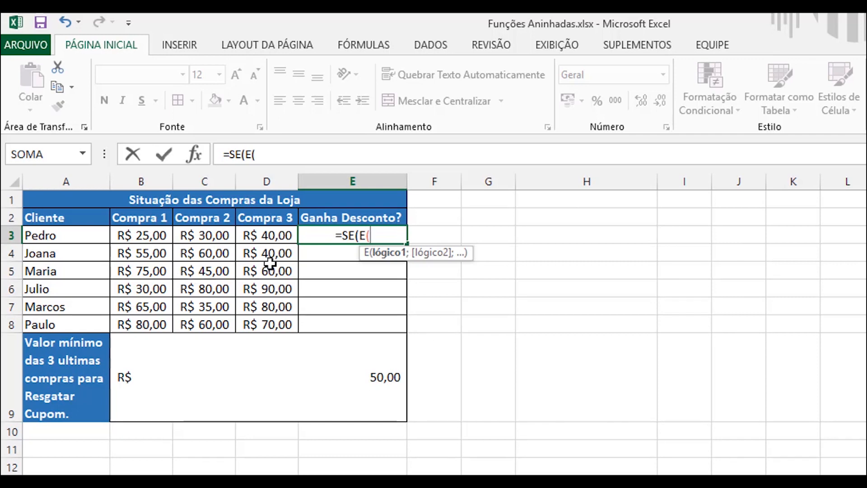
click(150, 235)
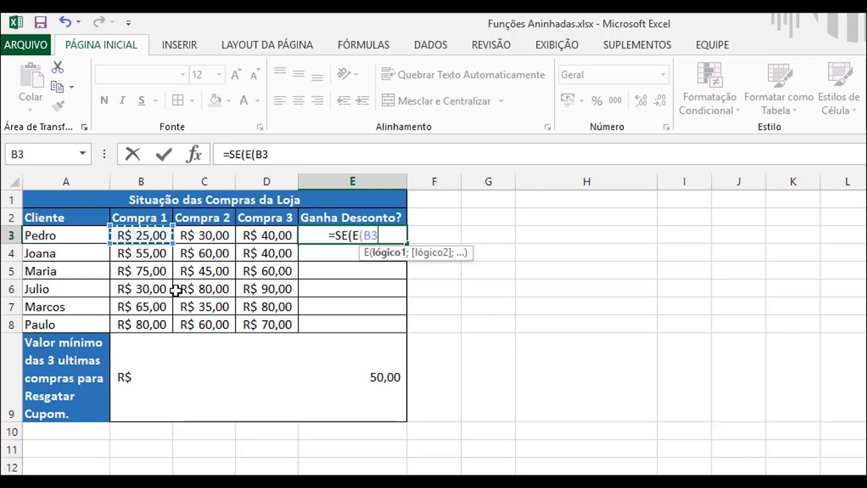
text(:B>=)
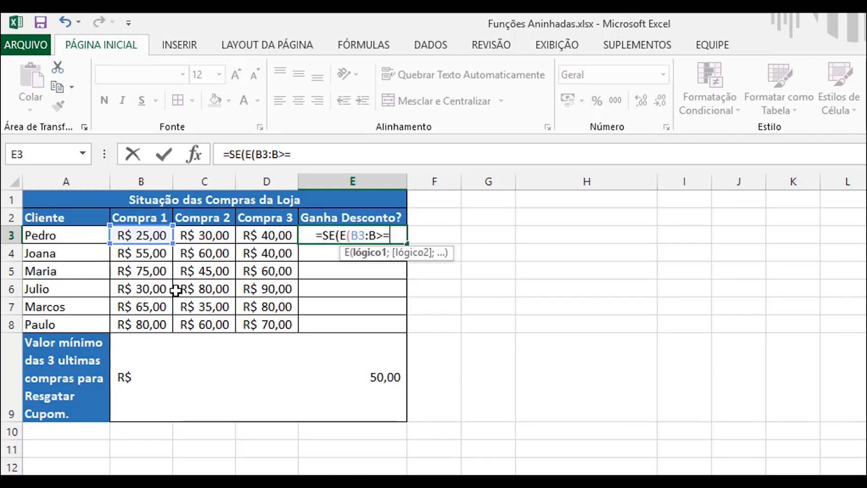
click(228, 391)
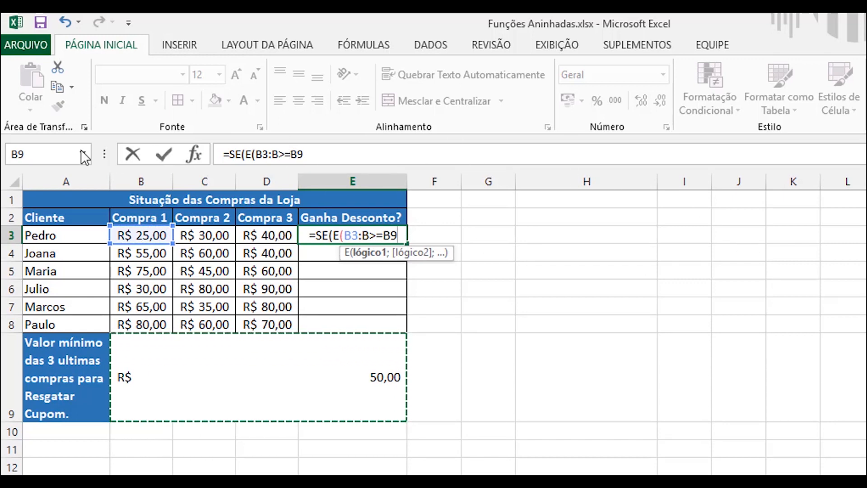
Step: Complete the first test as B3>=$B$9 with an absolute reference, and copy its >=$B$9 comparison
click(383, 235)
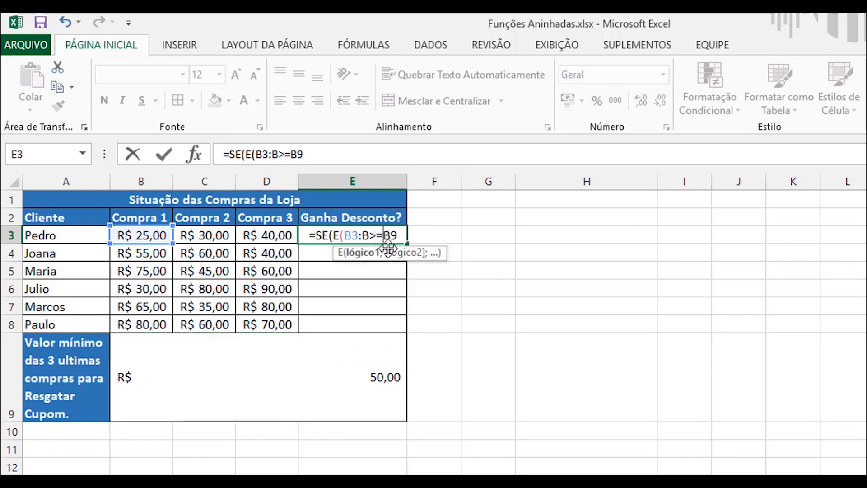
text($)
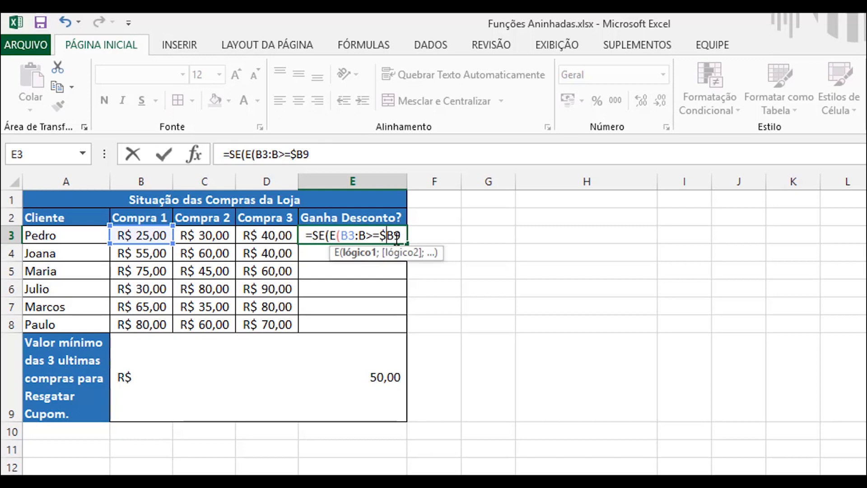
key(Right)
text($)
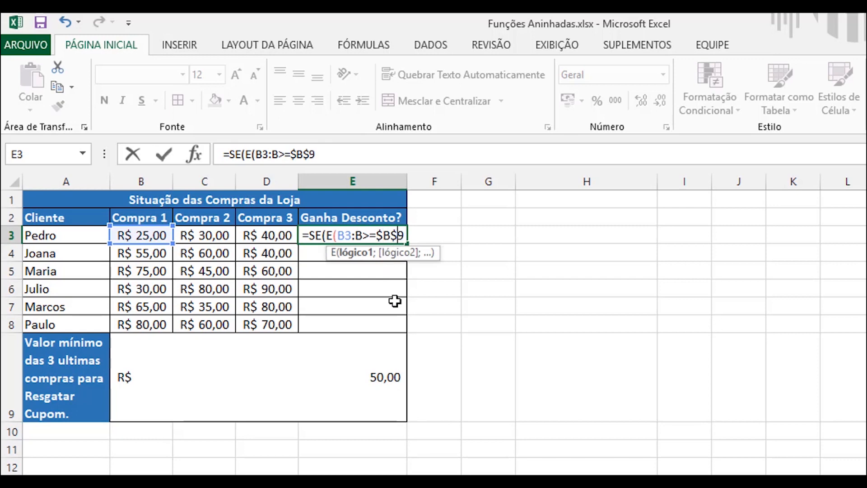
mouse_move(404, 235)
mouse_down()
mouse_move(376, 235)
mouse_move(406, 235)
mouse_up()
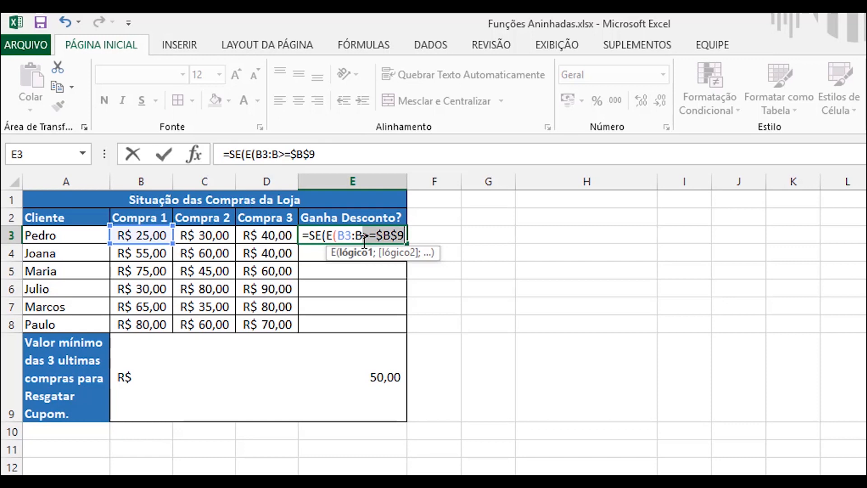
key(ctrl+c)
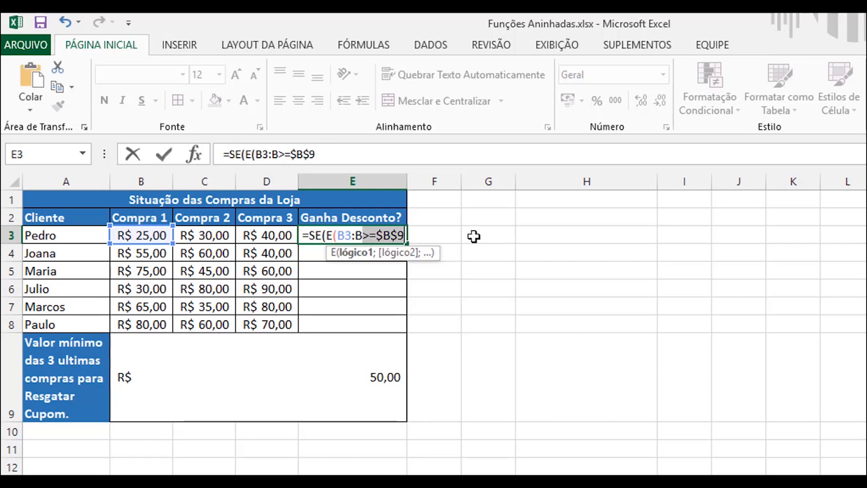
click(405, 235)
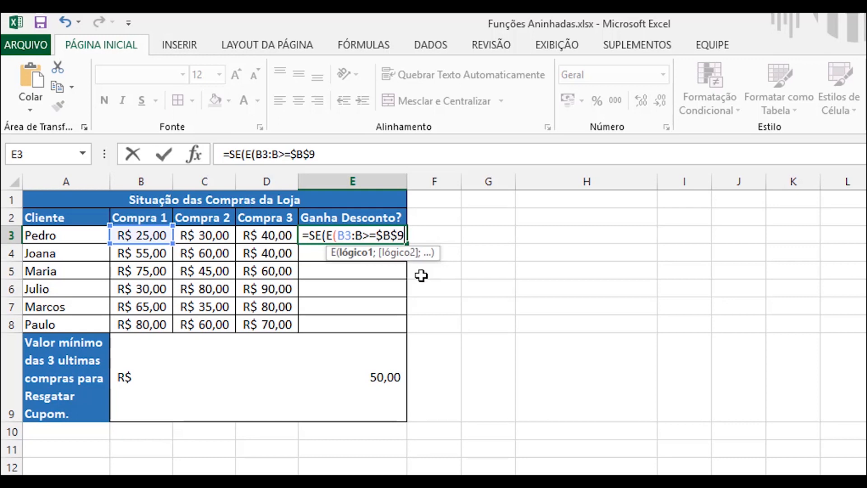
text(;)
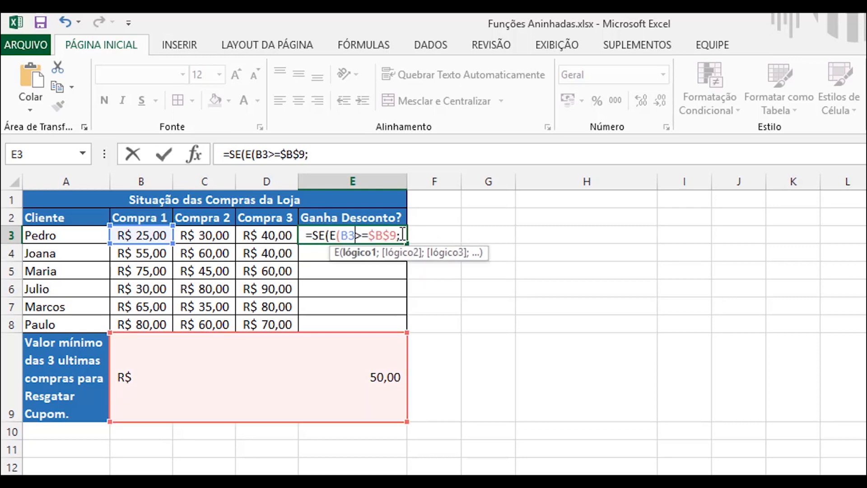
click(402, 236)
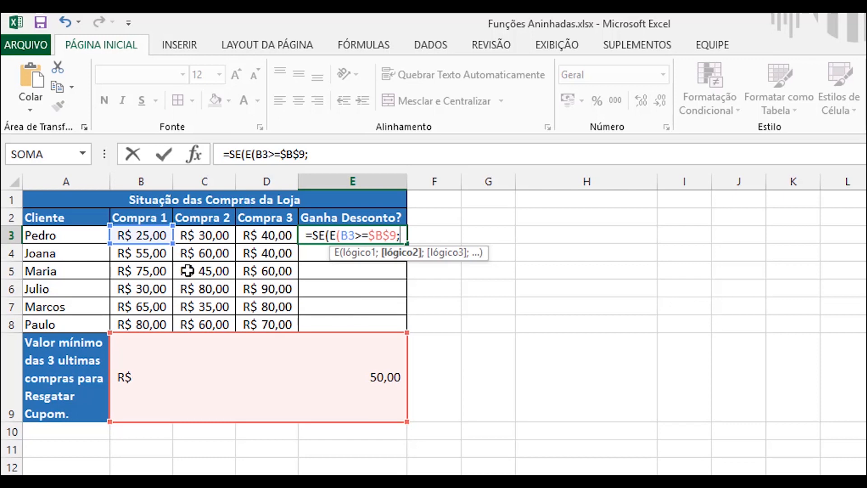
Step: Add the tests C3>=$B$9 and D3>=$B$9 to the nested E function and close its parenthesis
click(210, 237)
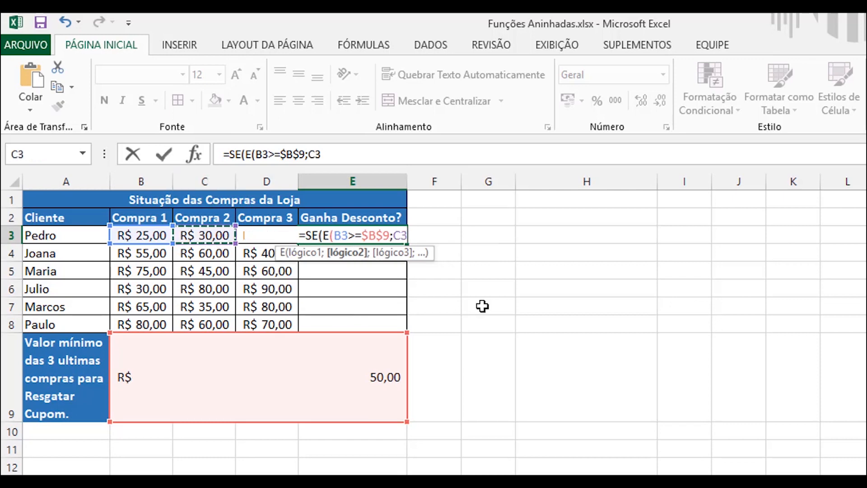
text(>=$B$9)
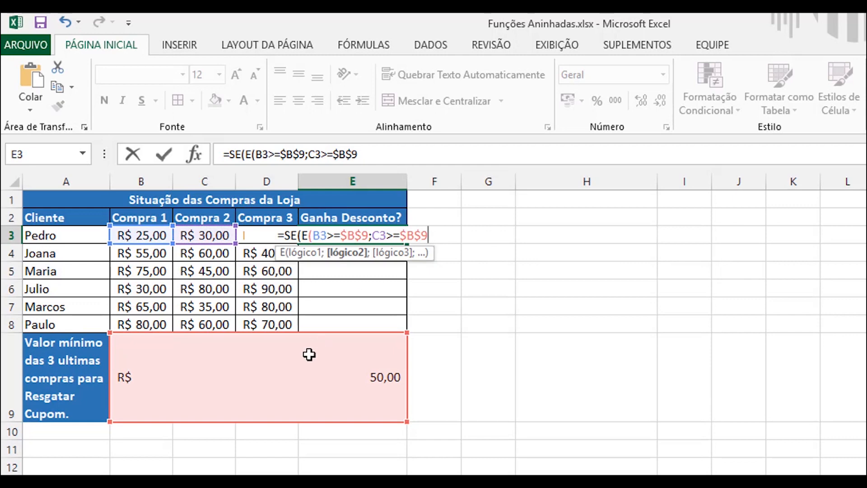
text(;)
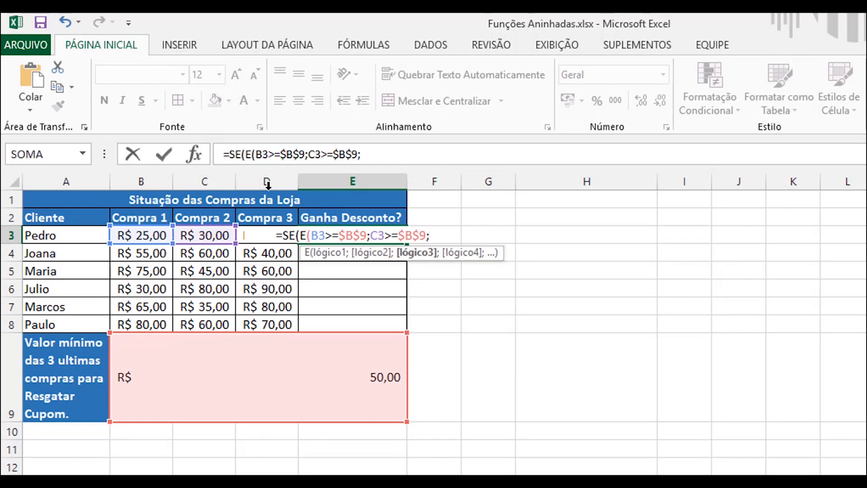
click(237, 233)
text(>=$B$9)
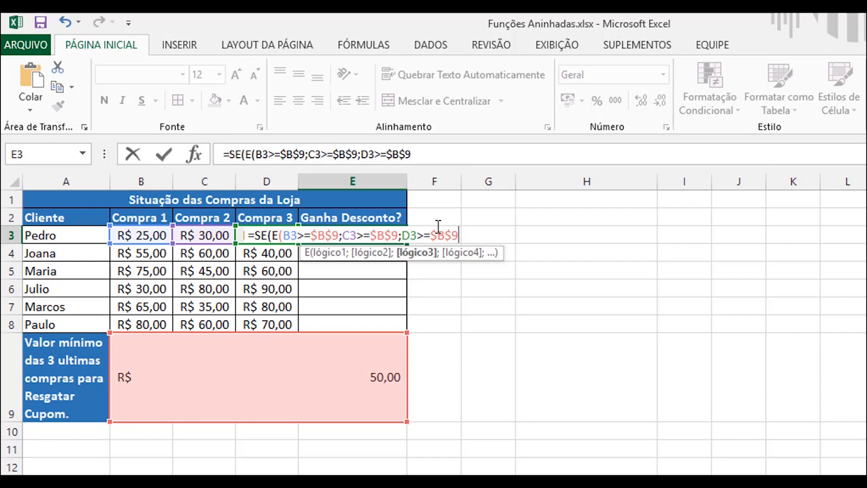
text())
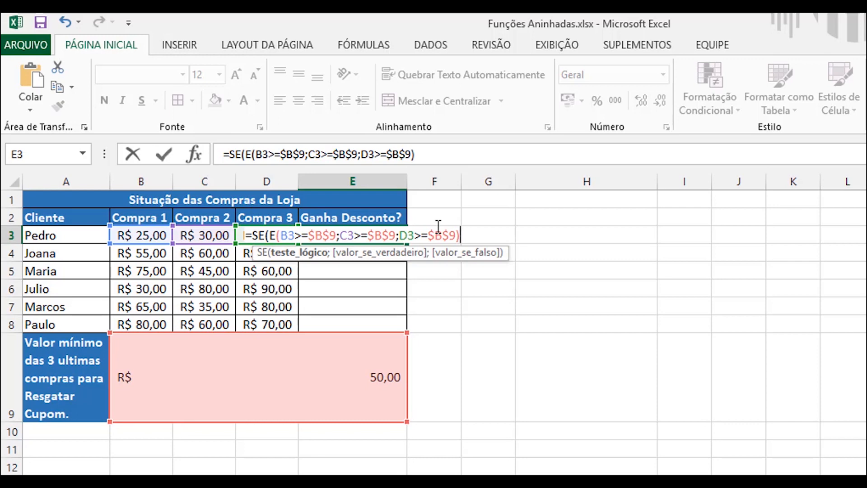
text(;)
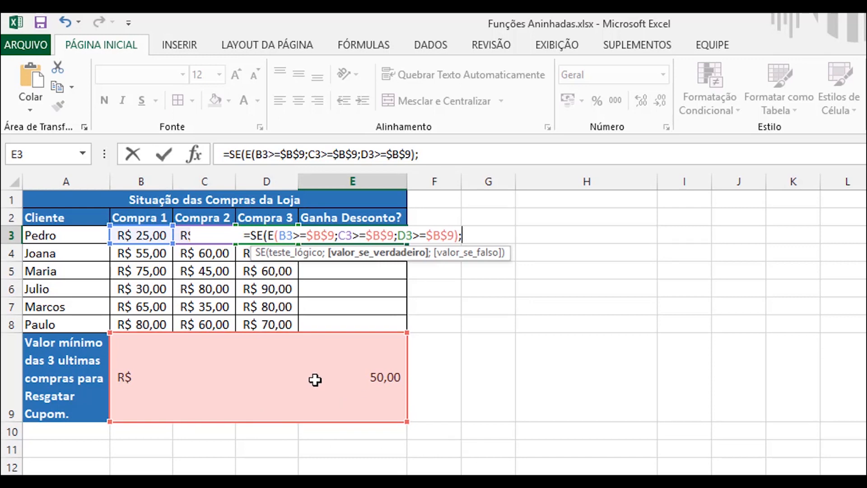
Step: Finish the E3 formula with "Ganha" as the true result and "Não Ganha" as the false result, and enter it
text(")
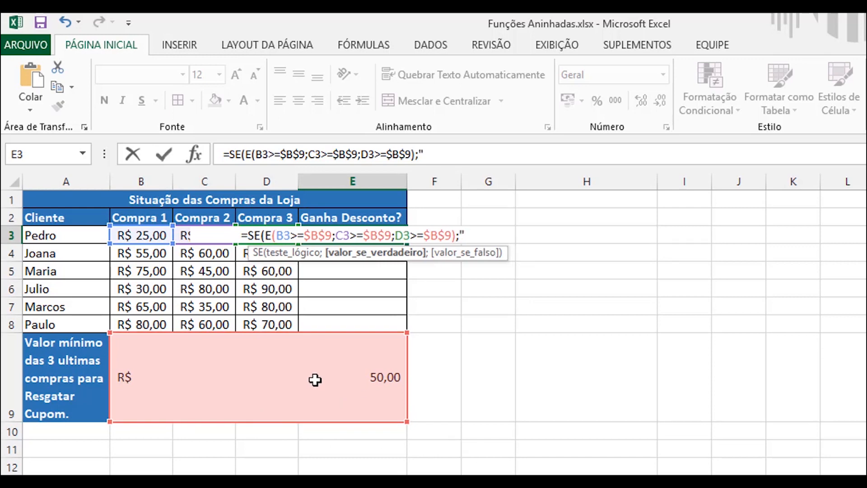
text(Ganh)
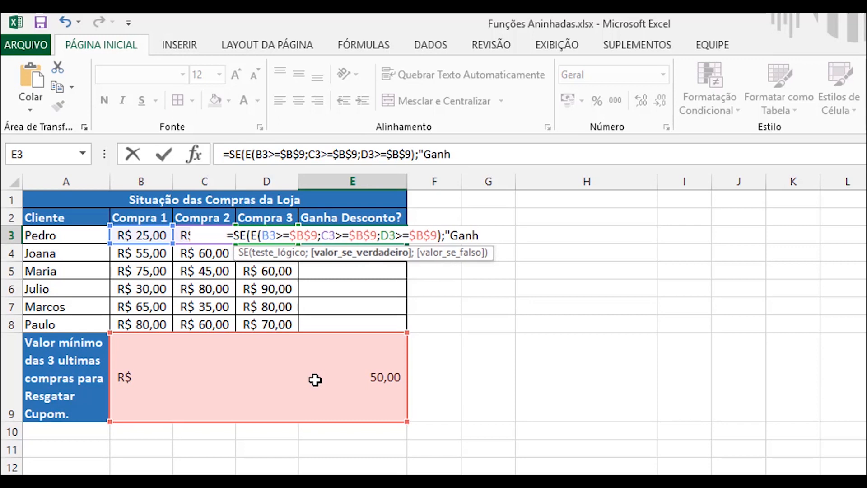
text(a";)
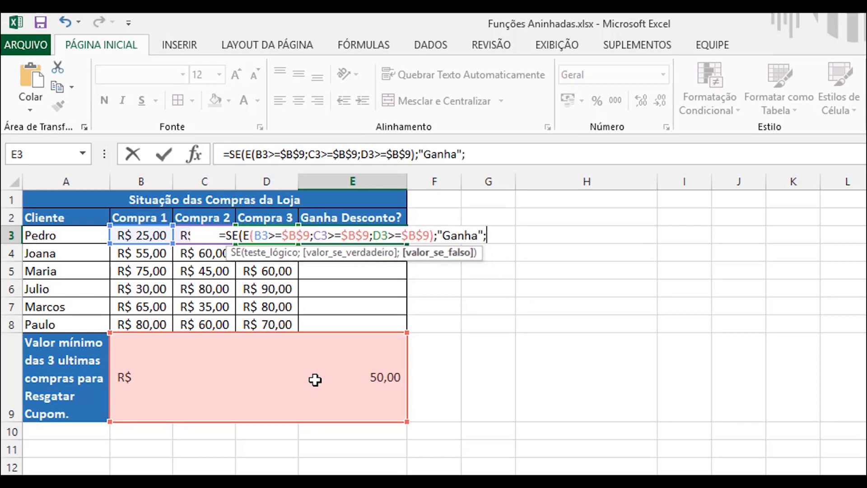
text(")
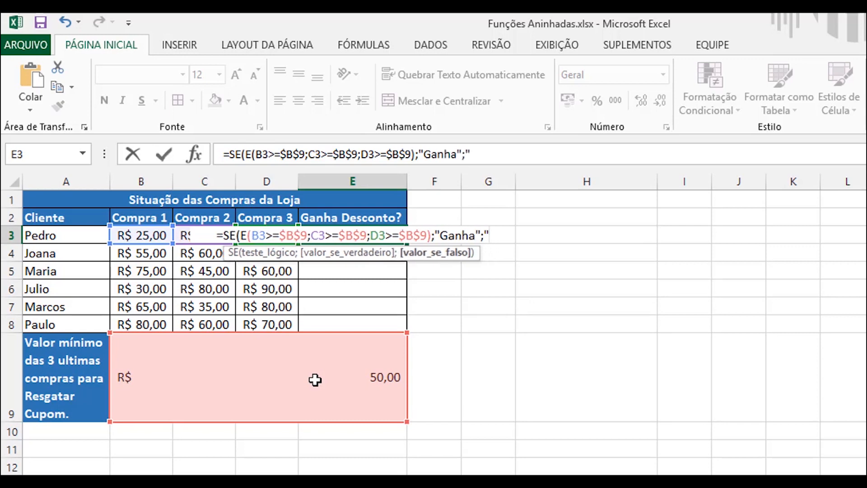
text(NÃO)
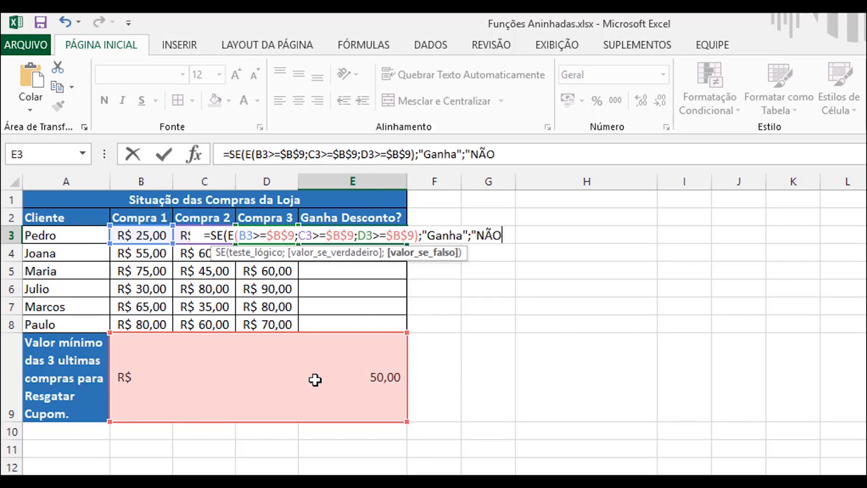
key(BackSpace)
key(BackSpace)
text(ão Ganha")
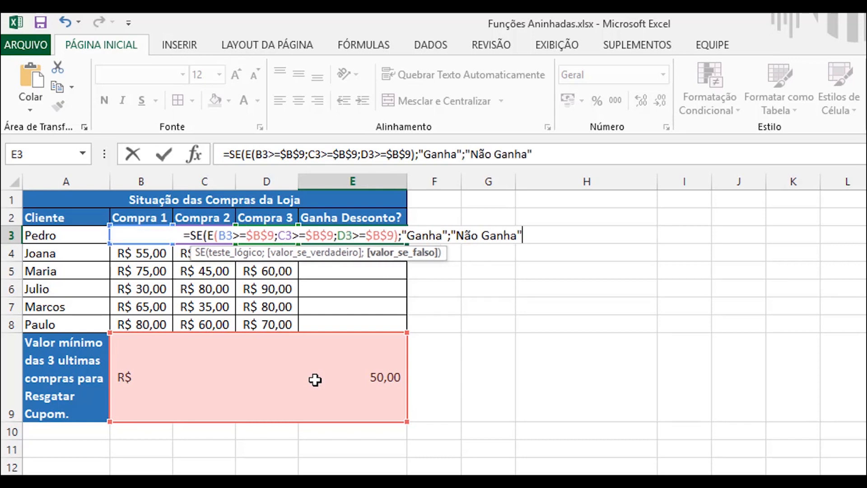
text())
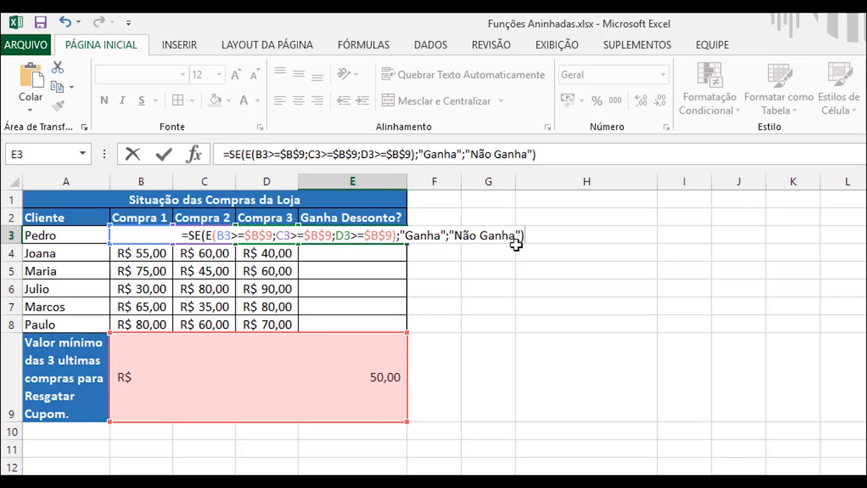
key(Return)
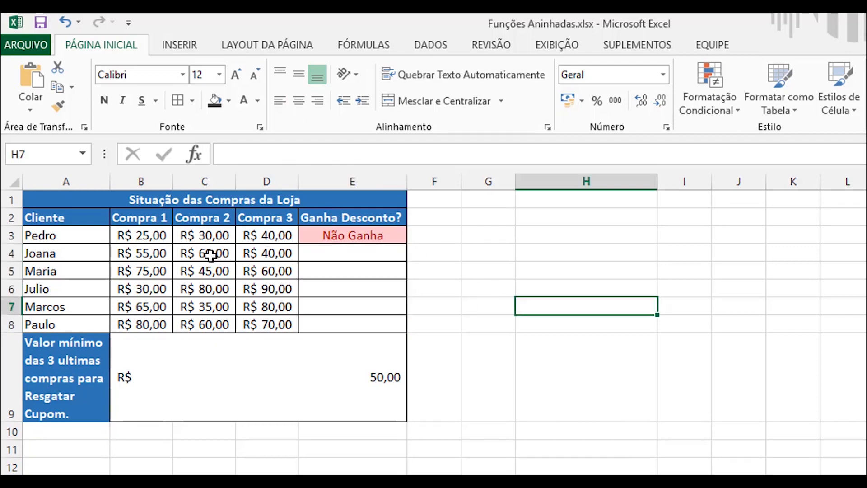
Step: Fill the E3 discount formula down through E8 for the remaining clients
click(165, 235)
click(199, 235)
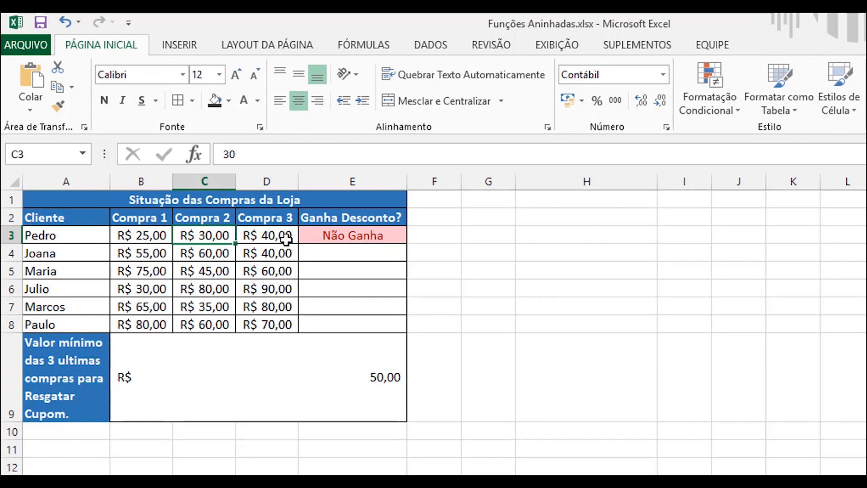
click(284, 235)
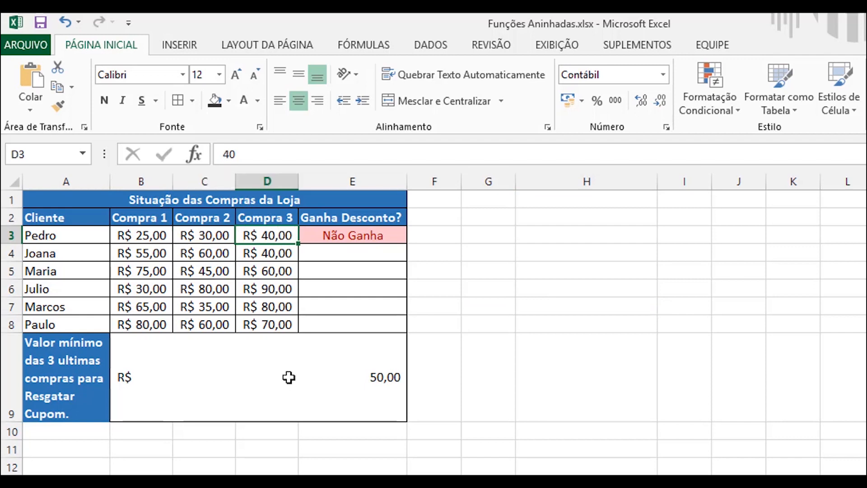
click(352, 233)
drag(407, 244, 395, 328)
click(573, 402)
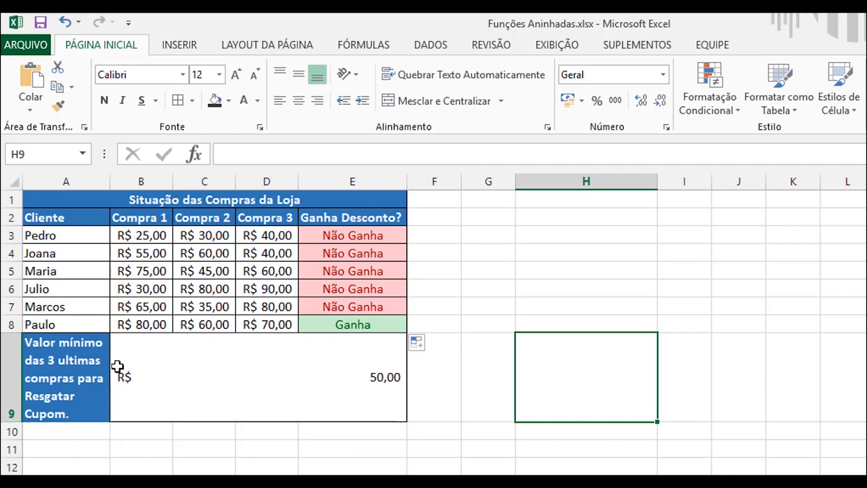
Step: Check the purchases of the last two clients and set the minimum value in B9 to 40
click(136, 324)
click(203, 323)
click(278, 320)
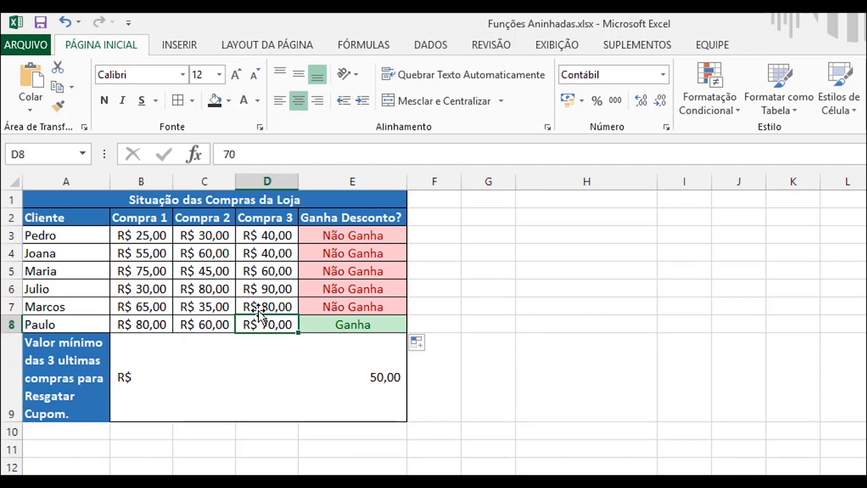
click(260, 307)
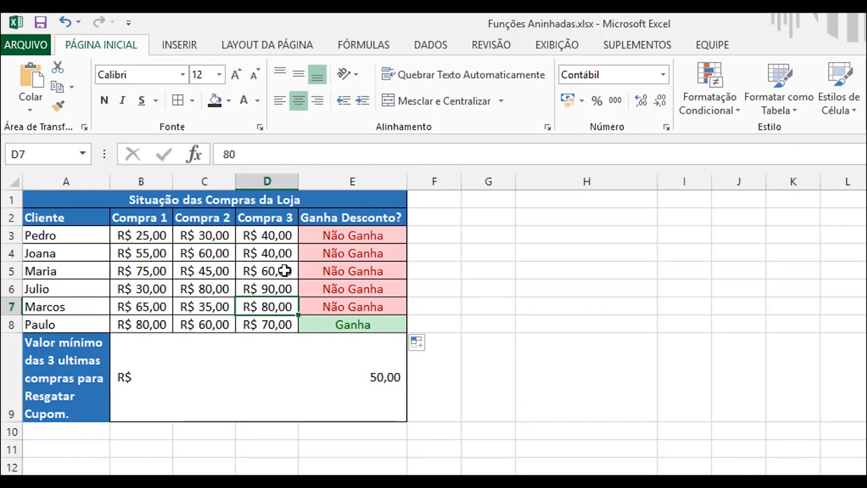
click(345, 378)
text(40)
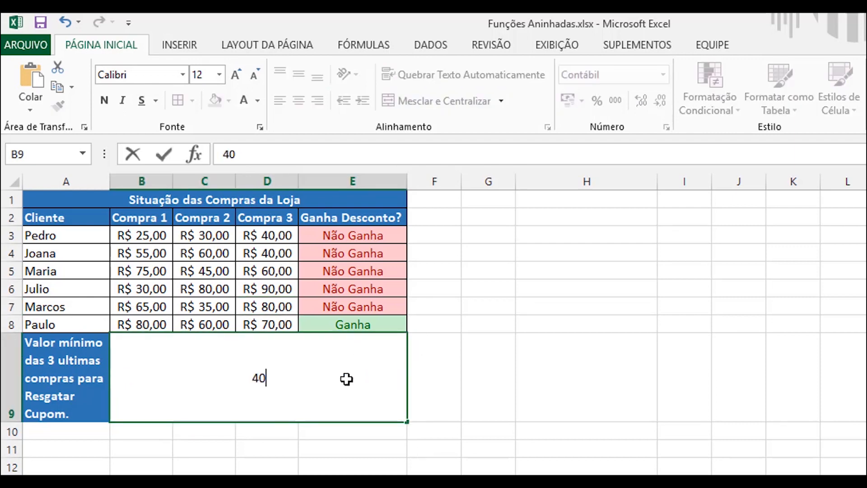
key(Return)
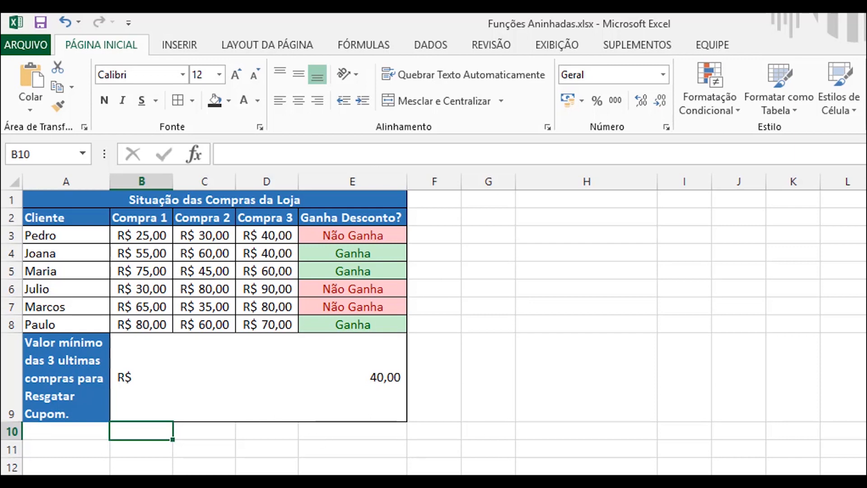
Step: Switch to the next worksheet and review the first client's three purchases and the minimum value required for at least one purchase
key(ctrl+Page_Down)
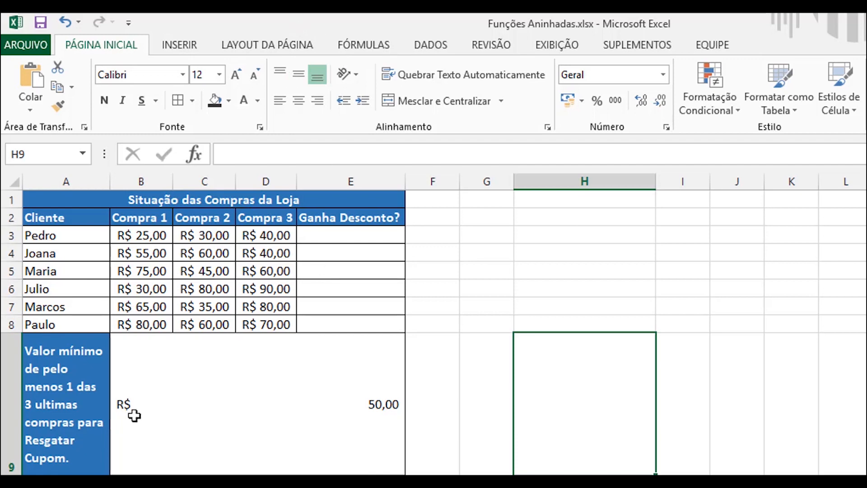
click(153, 237)
click(188, 231)
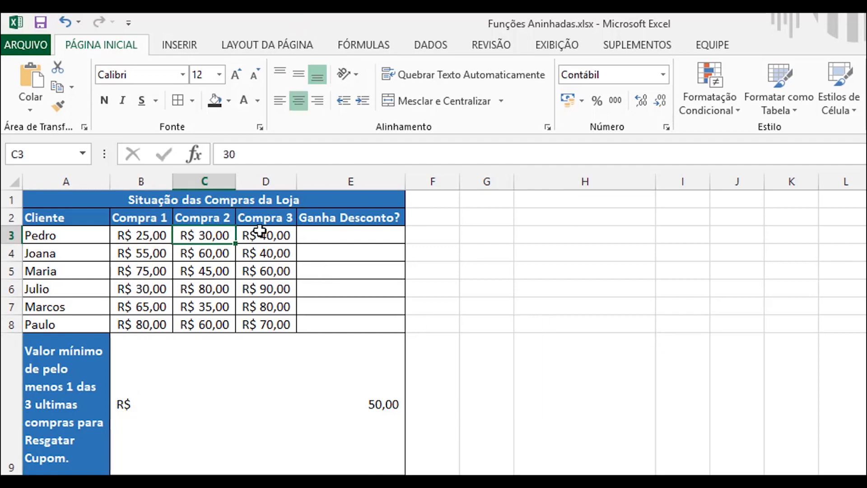
click(259, 232)
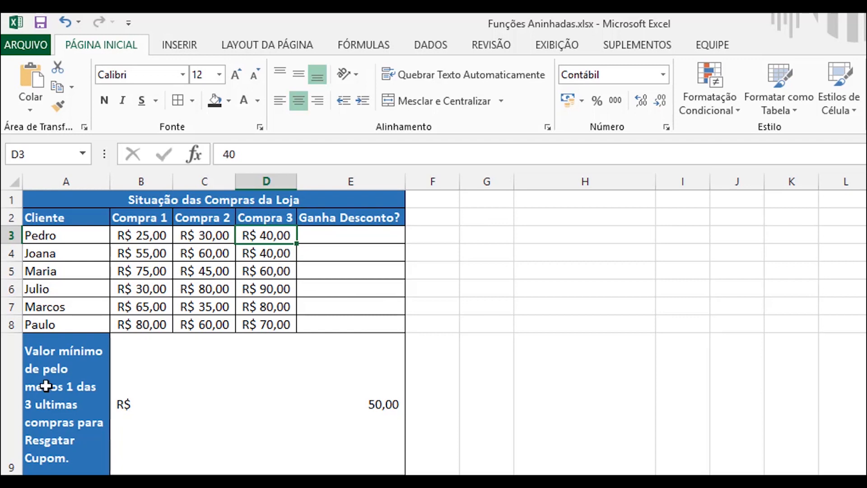
click(266, 411)
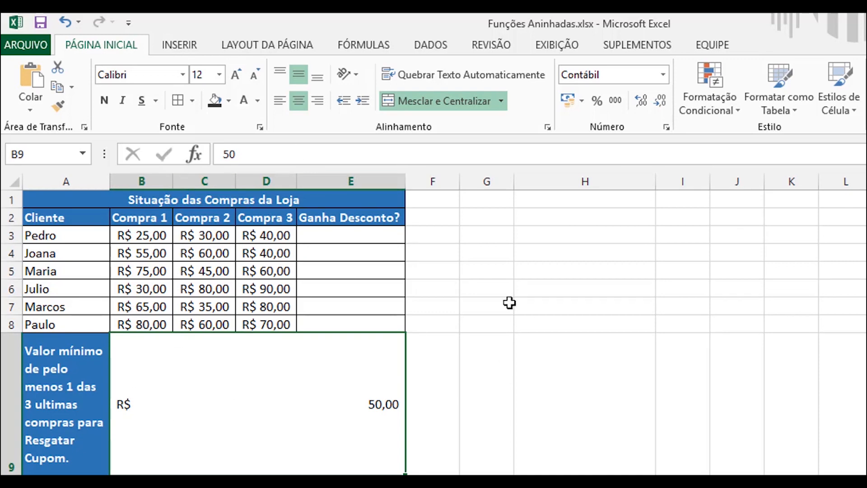
Step: Start the E3 formula with an OU function nested in SE and the first test B3>=$B$9
click(330, 235)
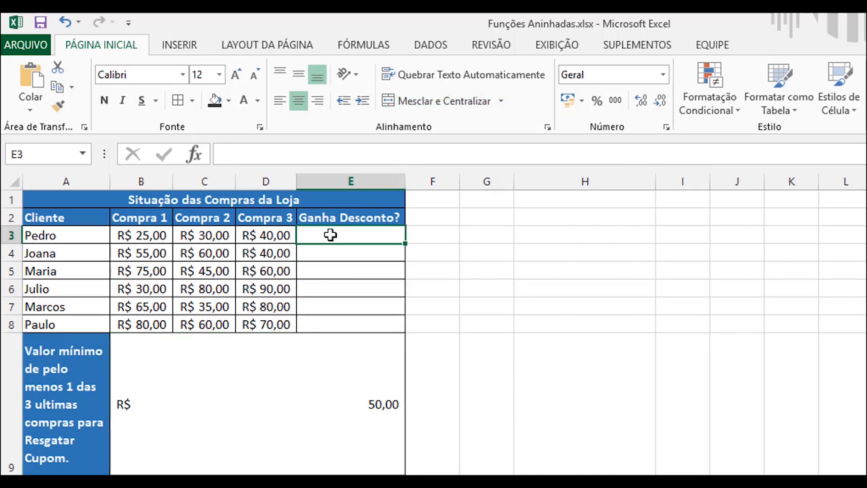
text(=SE)
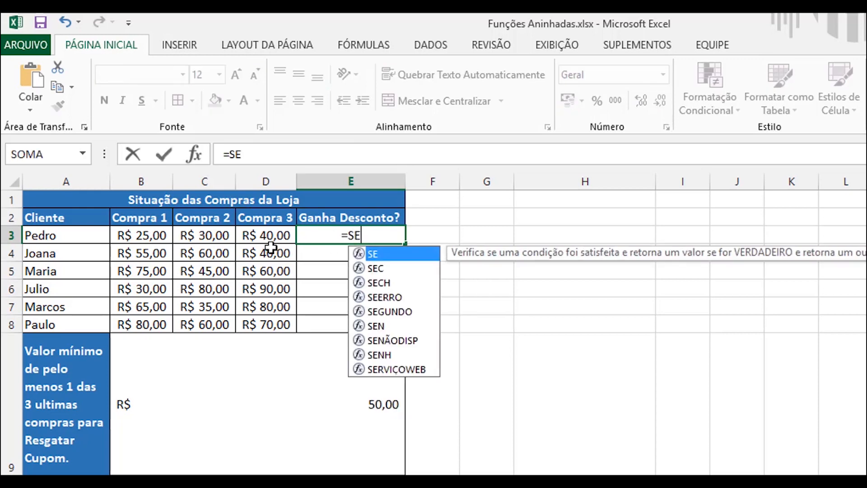
text(()
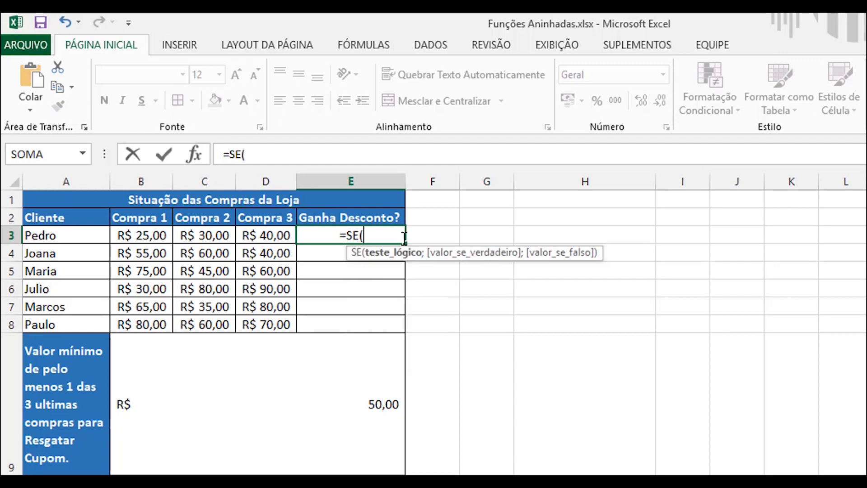
text(OU)
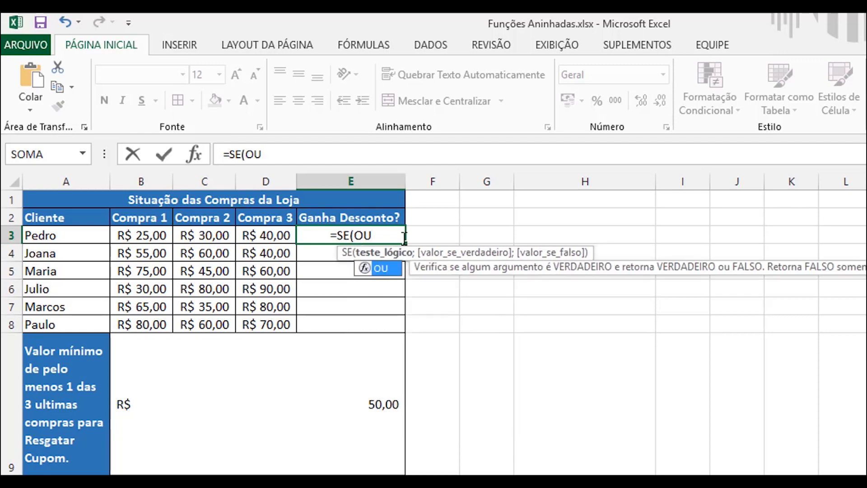
text(()
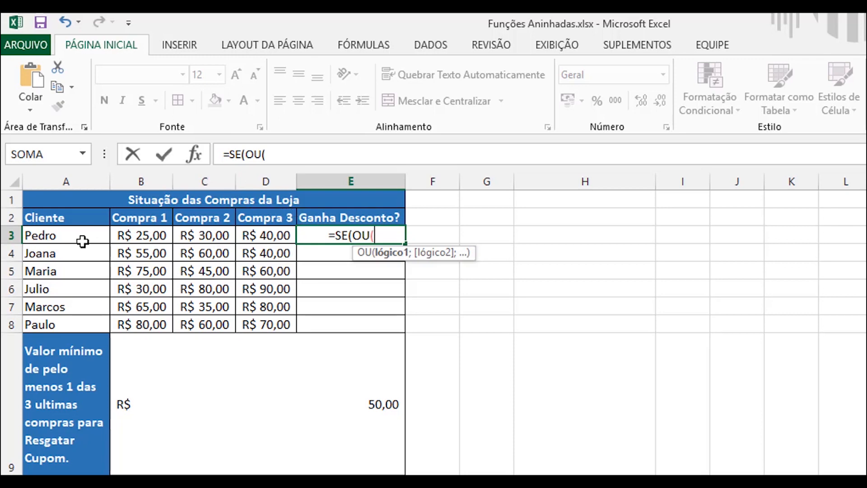
click(152, 236)
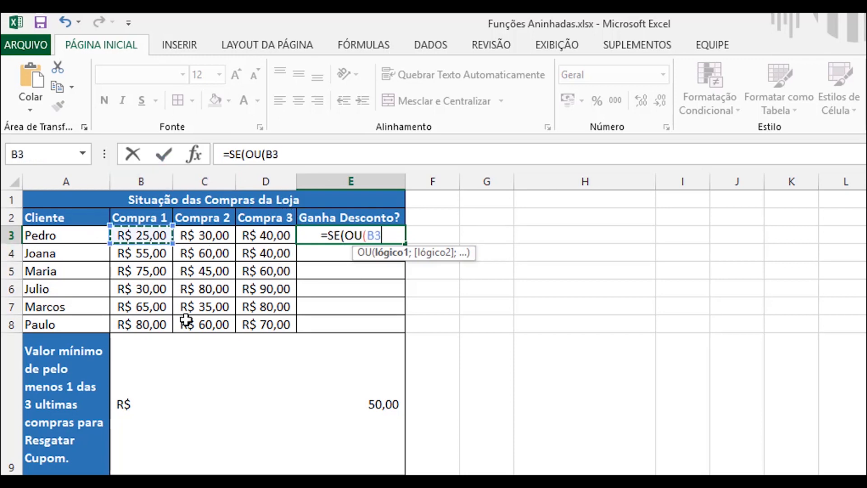
text(>=$B$9)
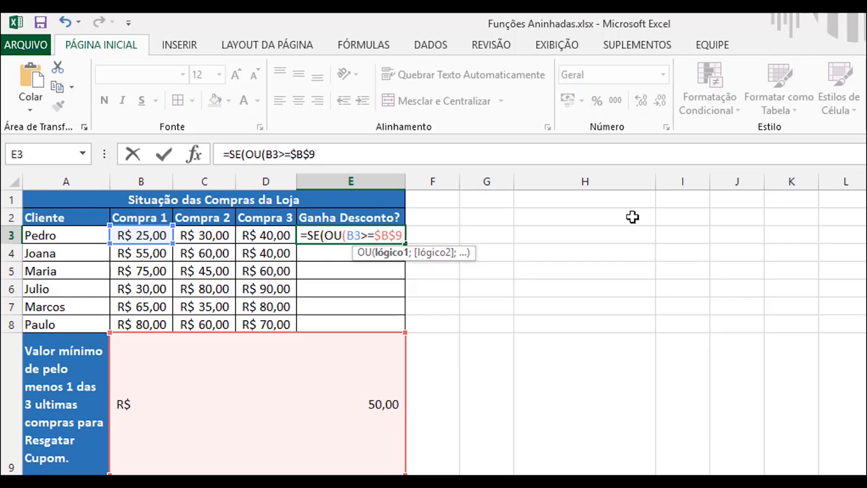
Step: Add the tests C3>=$B$9 and D3>=$B$9 to the nested OU function and close its parenthesis
text(;)
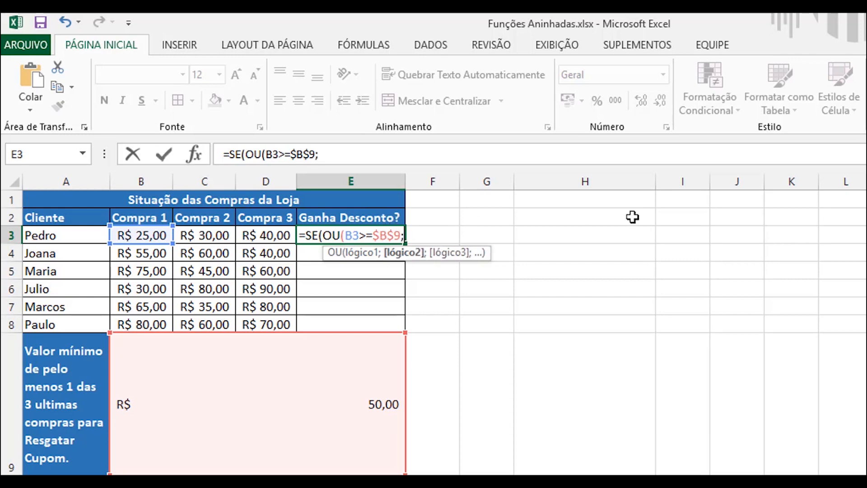
click(190, 235)
text(>=$B$9)
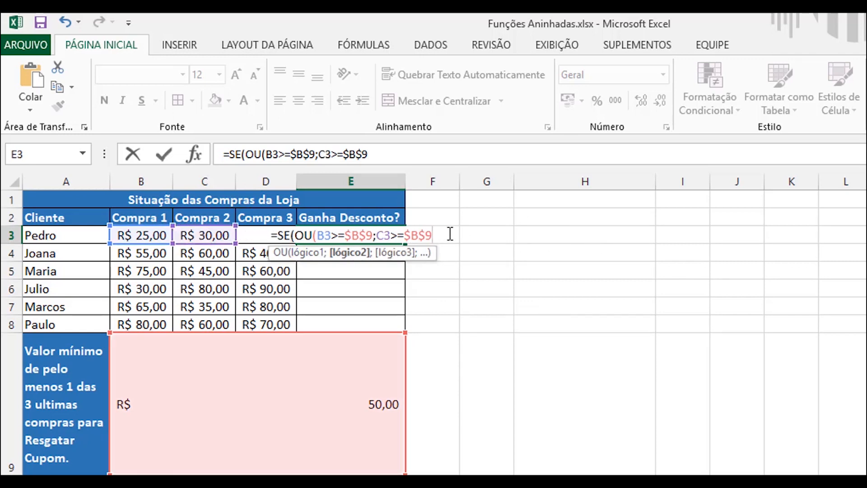
text(;)
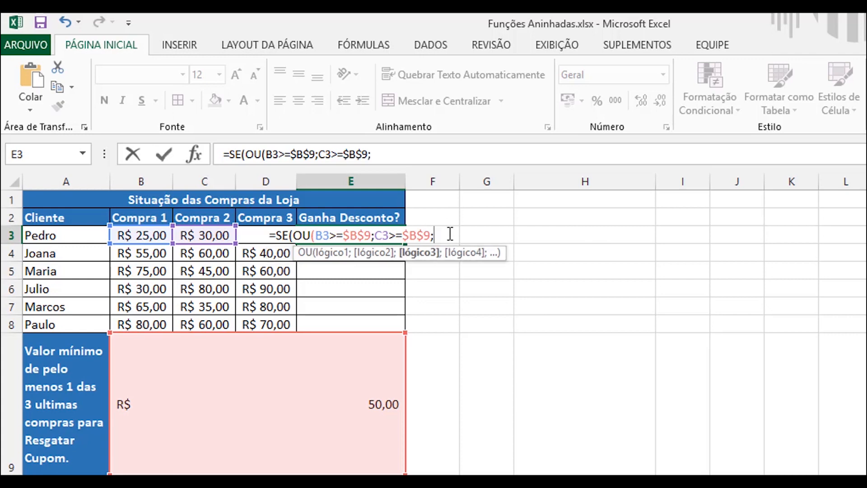
click(239, 235)
text(>=$B$9)
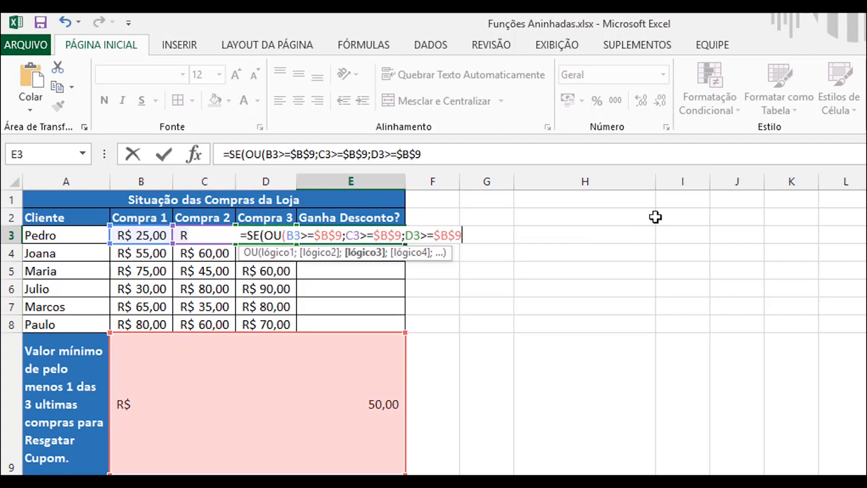
text())
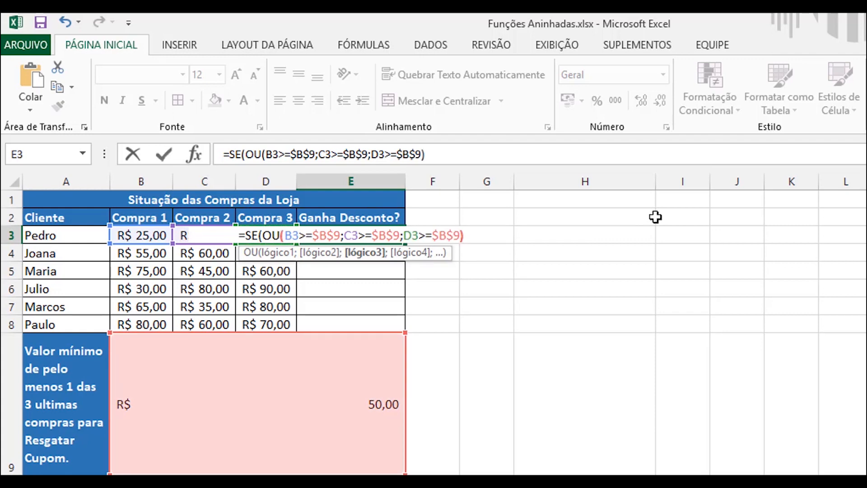
text(;)
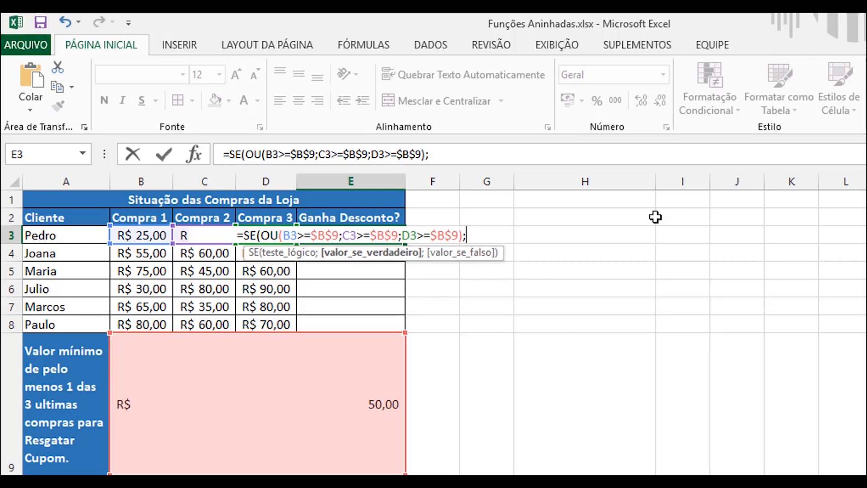
text("Ganho")
Step: Complete the E3 formula with "Ganha" if true and "Não Ganha" if false, and enter it
key(BackSpace)
key(BackSpace)
text(a";")
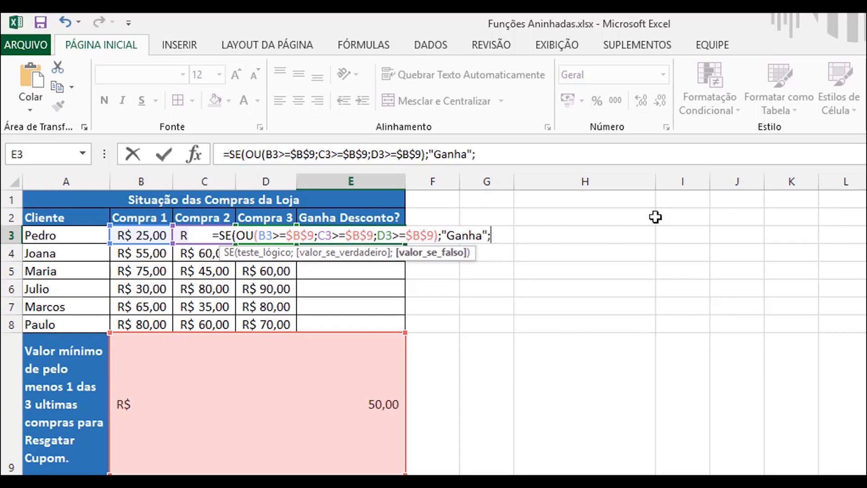
text(N)
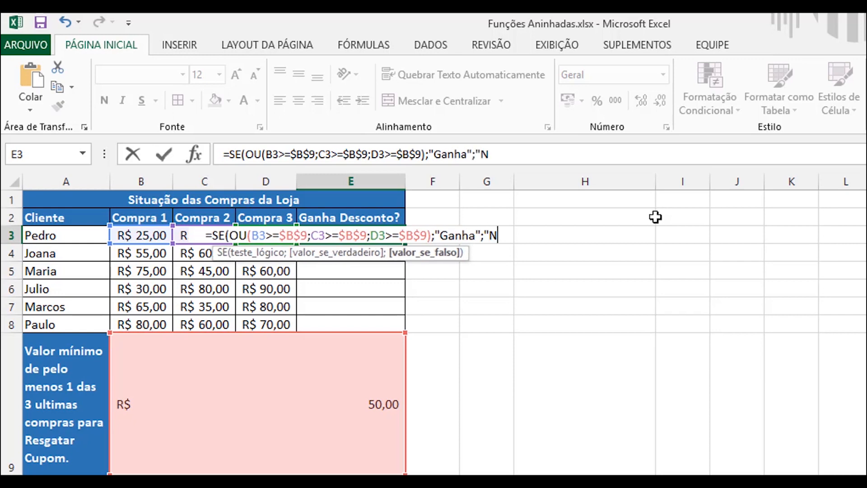
text(ão Ganha")
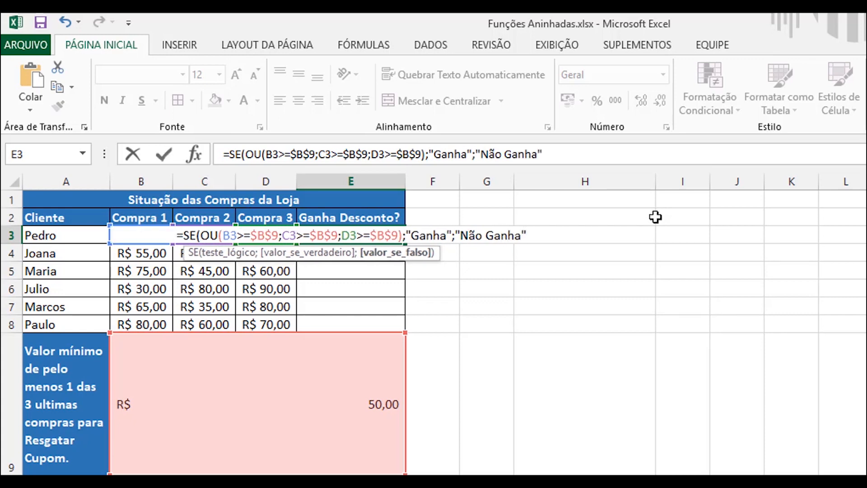
text())
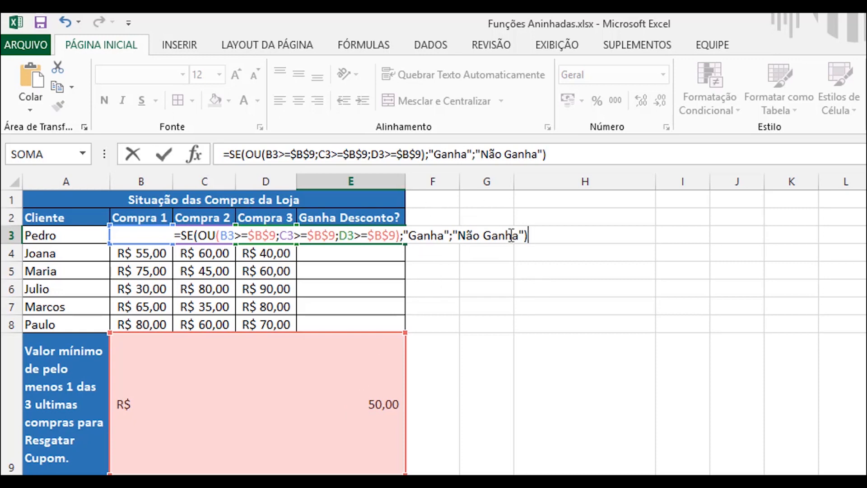
key(Return)
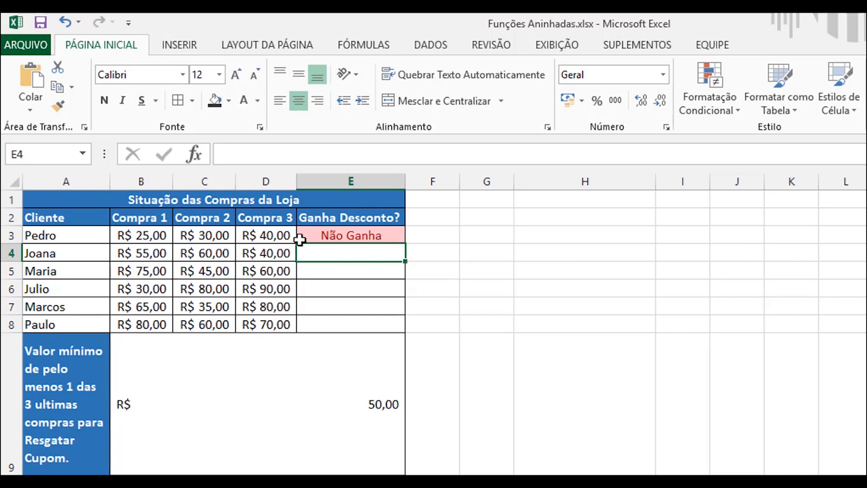
Step: Fill the E3 formula with the OU test down through E8 for the other clients
click(393, 237)
drag(405, 244, 394, 329)
click(661, 288)
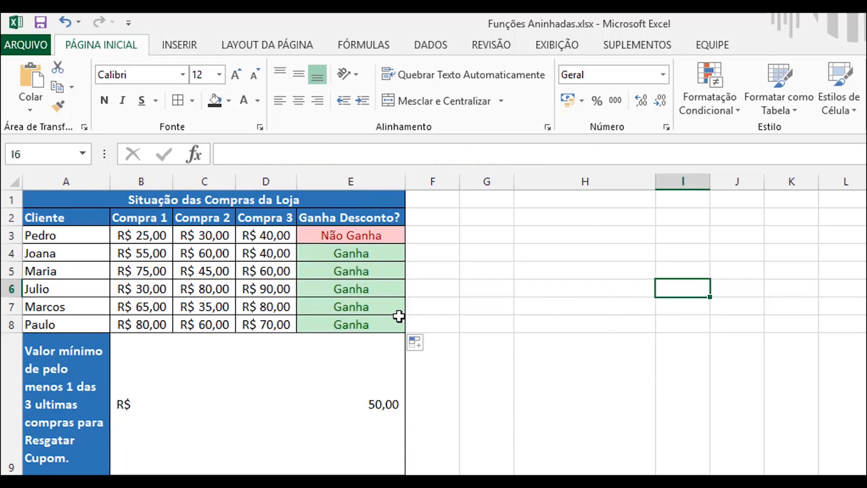
Step: Check purchases of the clients in rows 4 to 8 and set the minimum value in B9 to 70
click(155, 253)
click(161, 272)
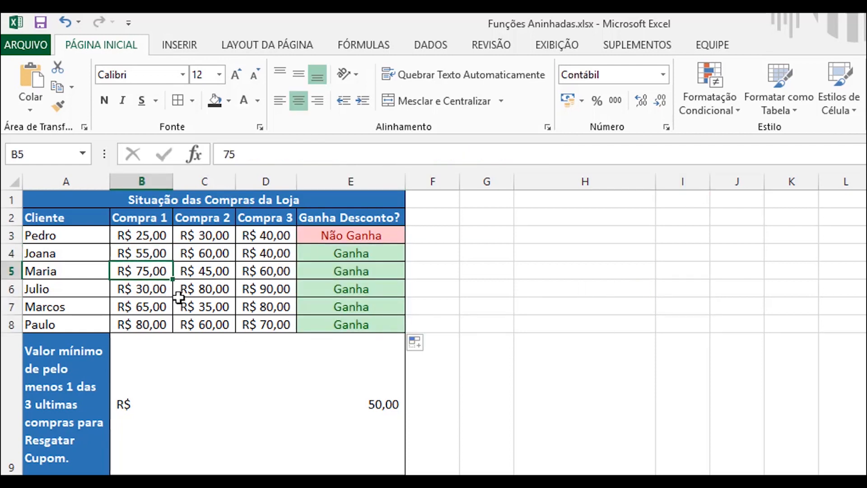
click(203, 291)
click(278, 311)
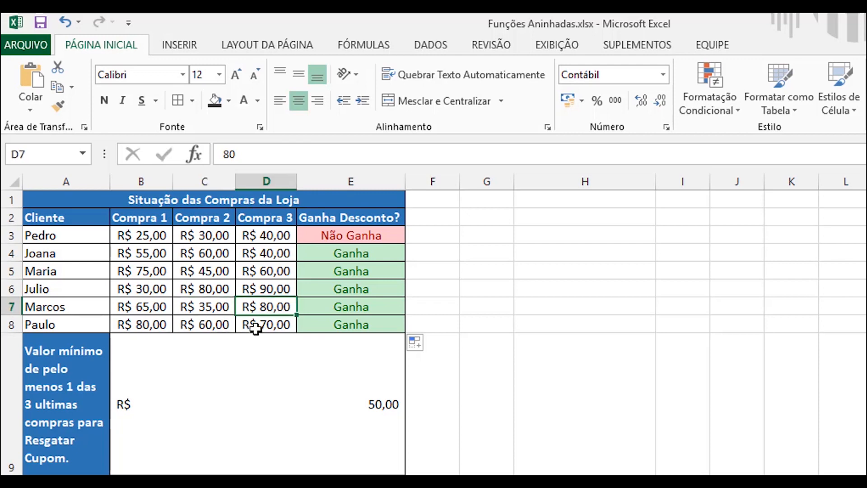
click(255, 329)
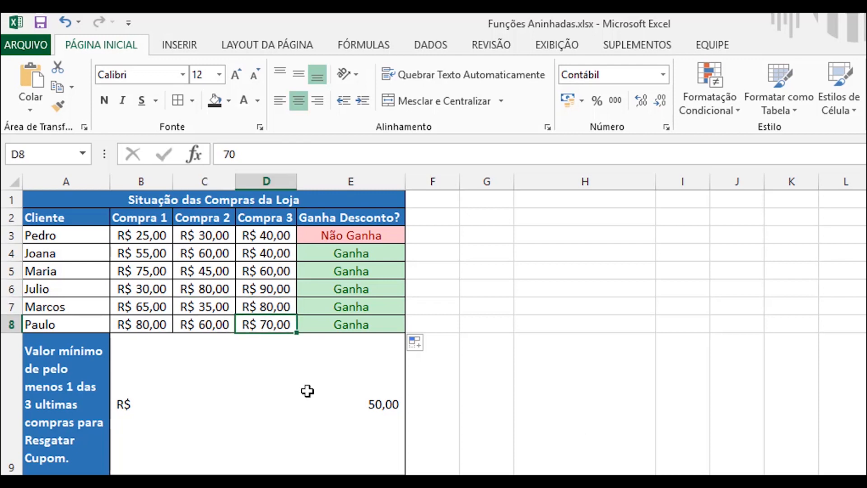
click(229, 407)
text(70)
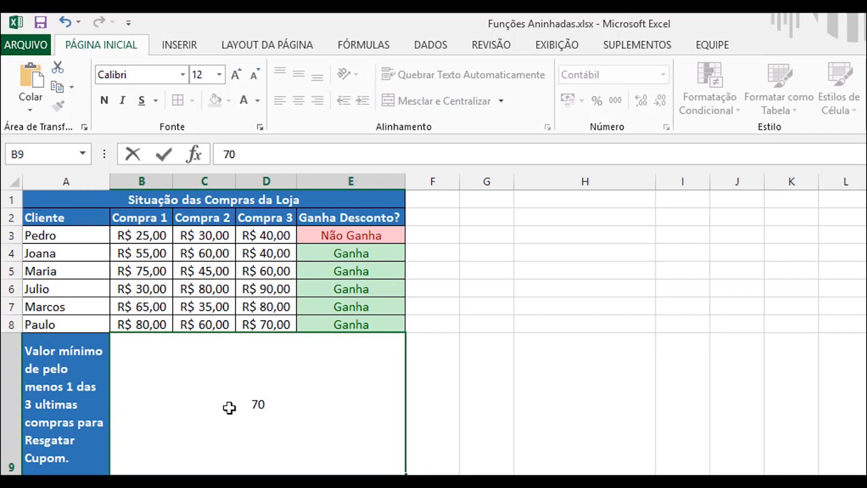
key(Return)
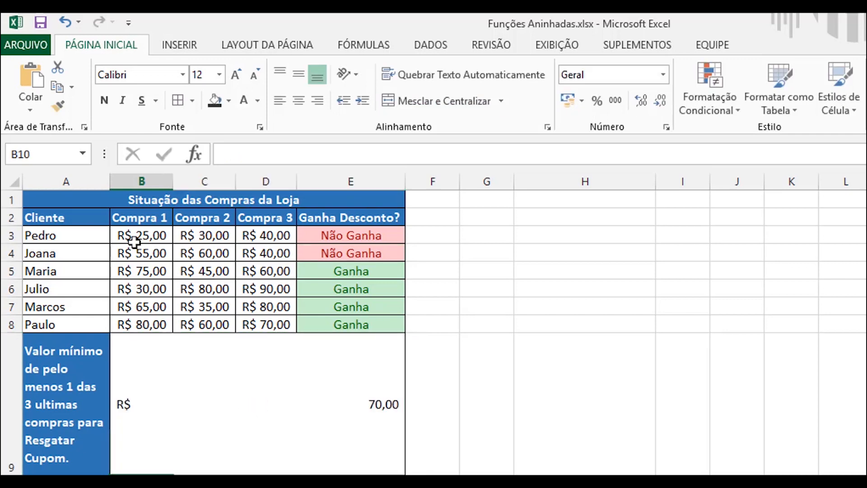
Step: Set the minimum value in B9 to 80
key(Up)
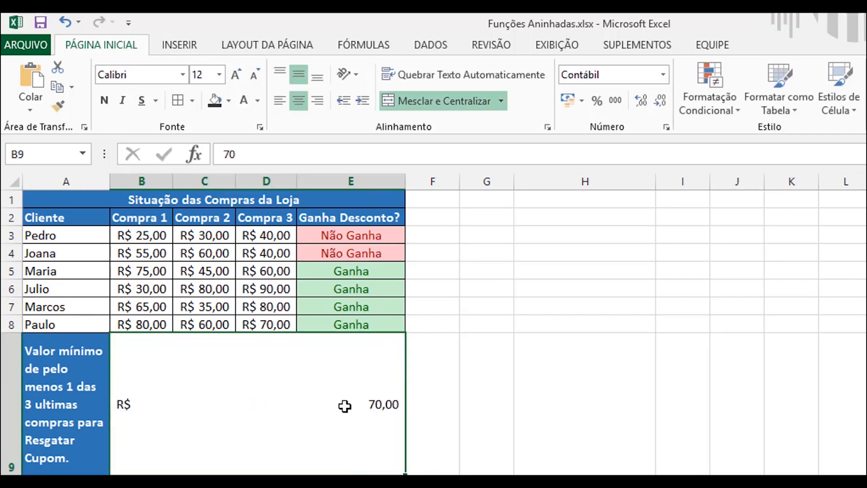
text(80)
key(Return)
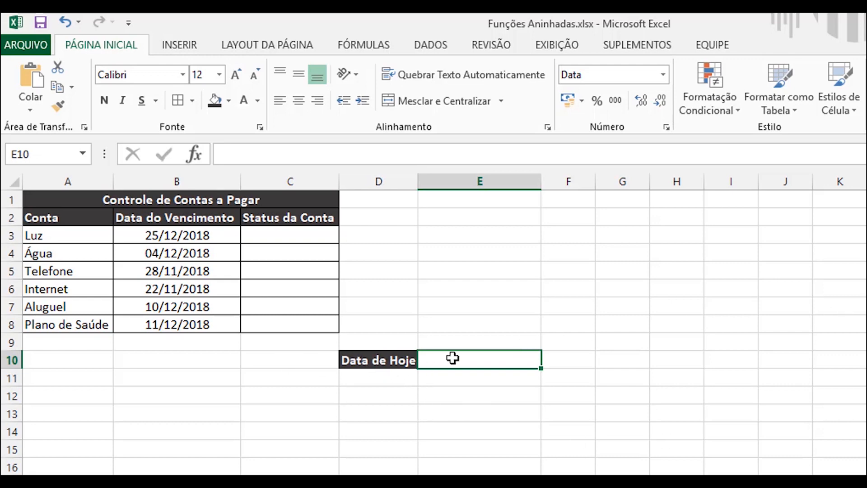
Step: Enter the formula =HOJE() in E10 beside the "Data de Hoje" label
text(=)
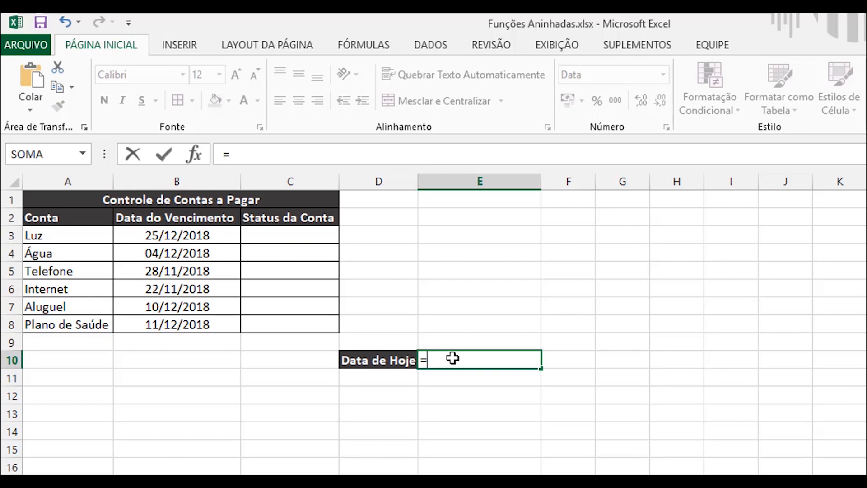
text(HOJE())
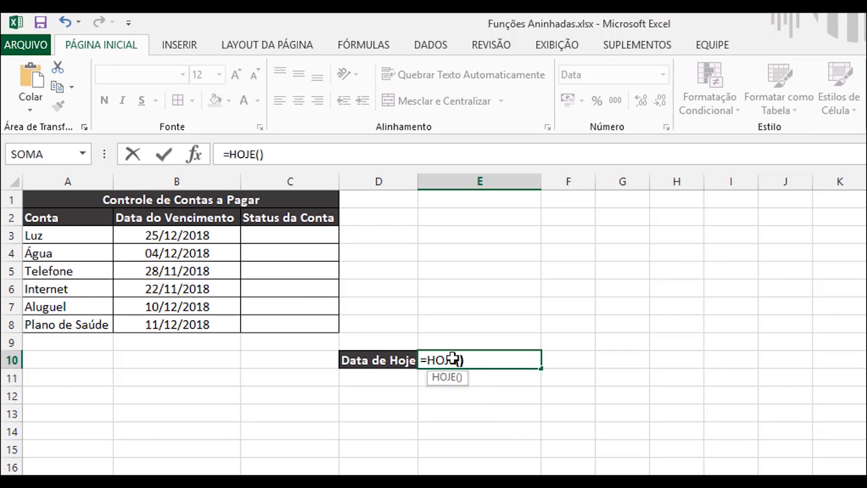
key(Return)
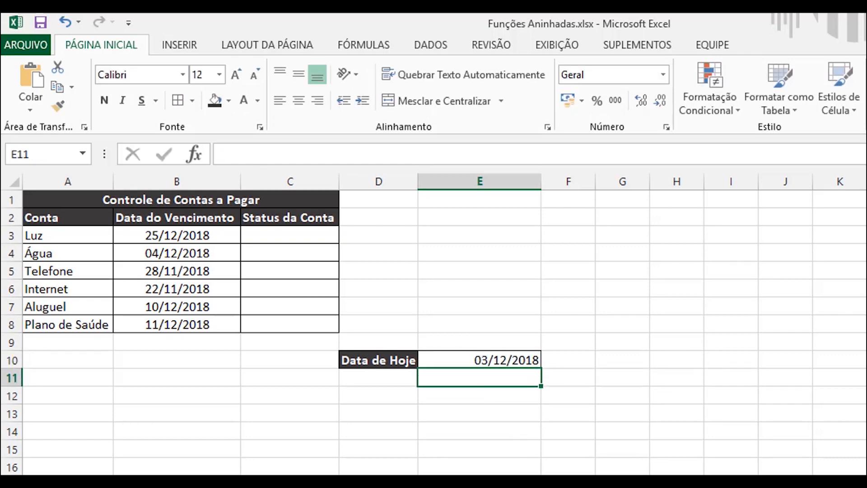
Step: Center the contents of column E horizontally
click(494, 185)
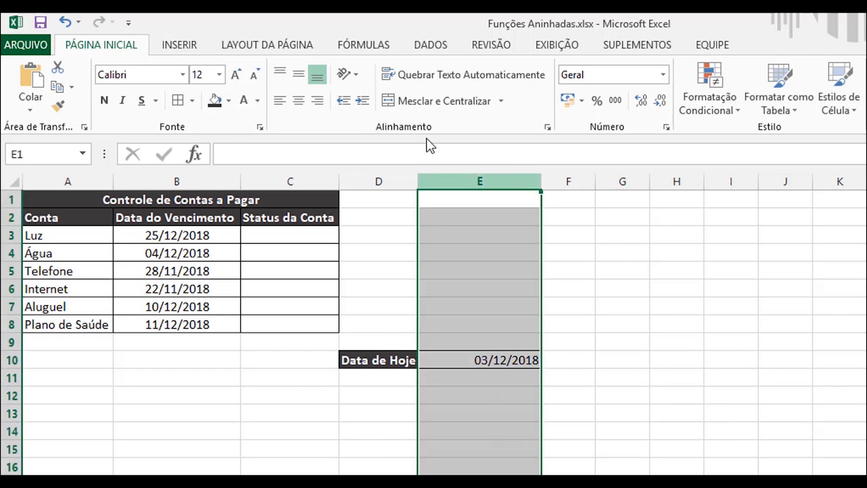
click(298, 100)
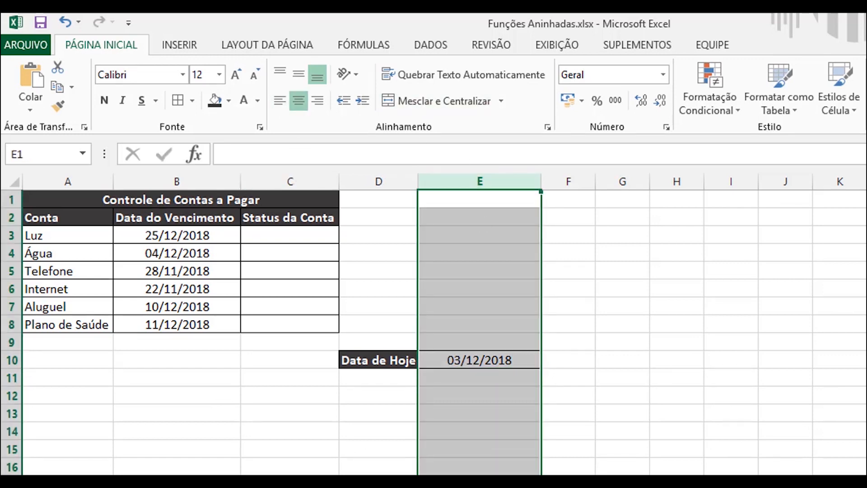
click(839, 487)
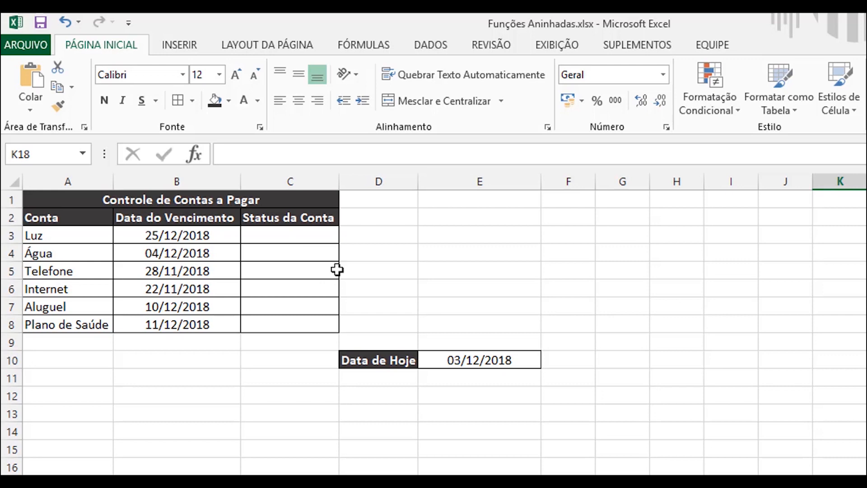
Step: Start an SE formula in C3 for the Luz account's status with the logical test HOJE()<=B3
click(276, 233)
text(=S)
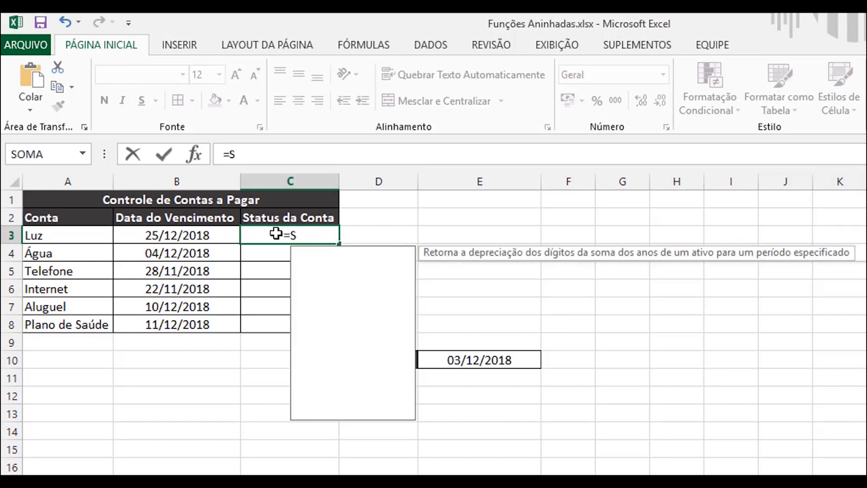
text(E()
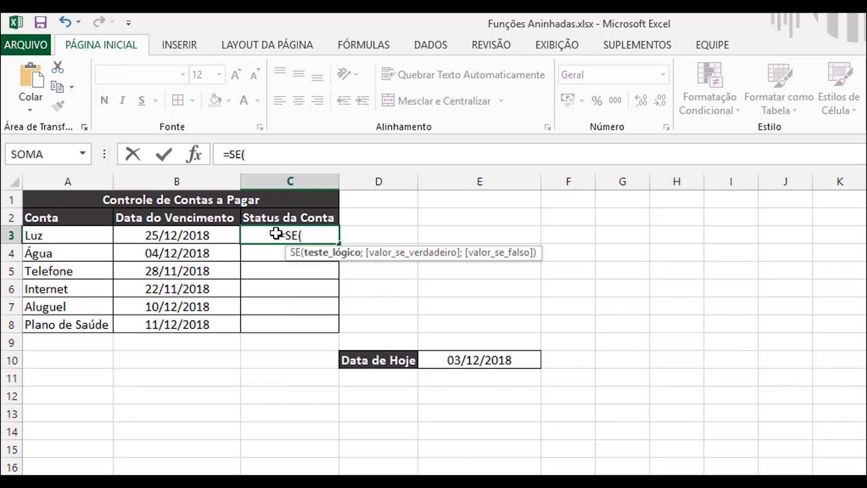
text(HOJE)
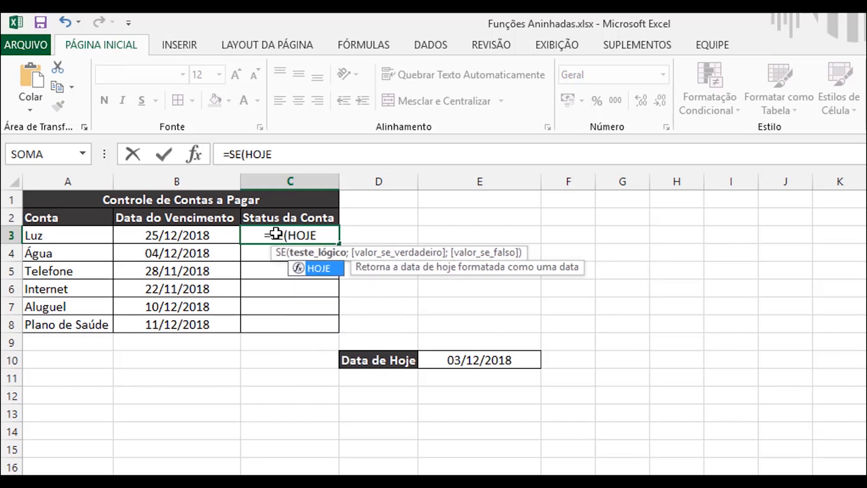
text(())
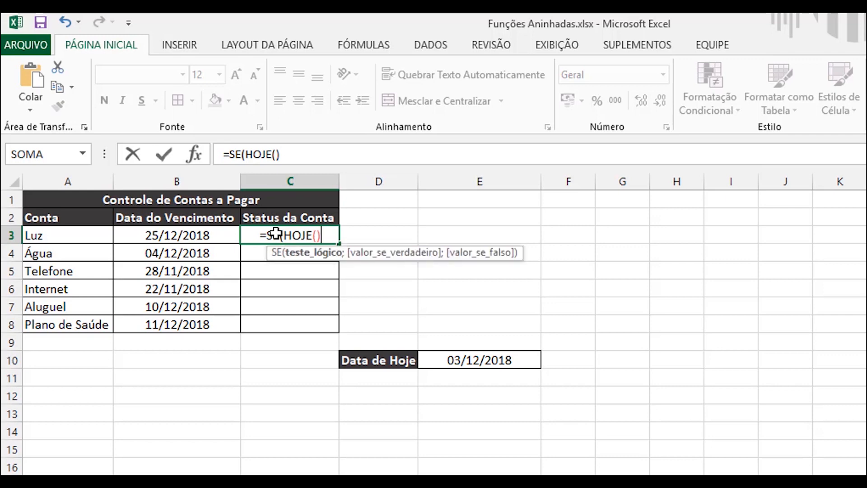
text(<)
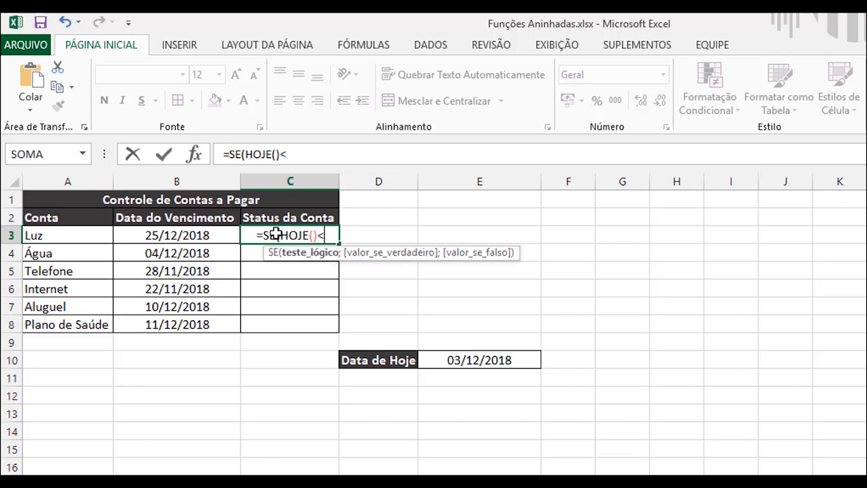
text(=)
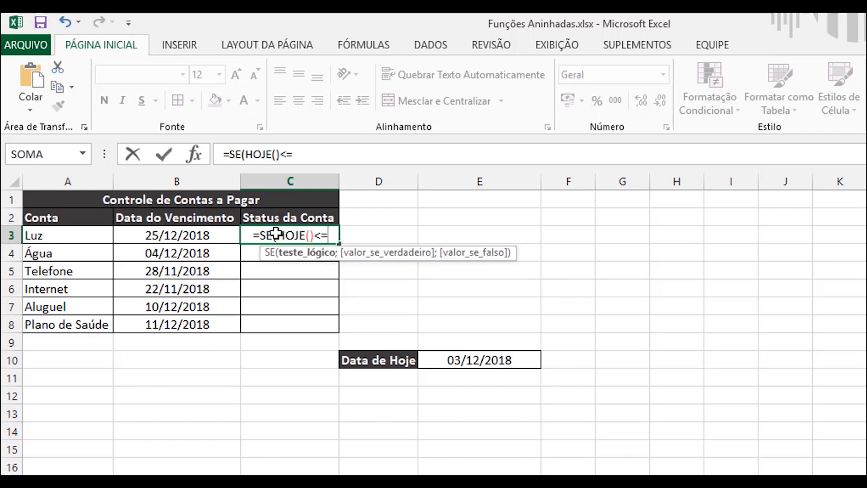
click(174, 235)
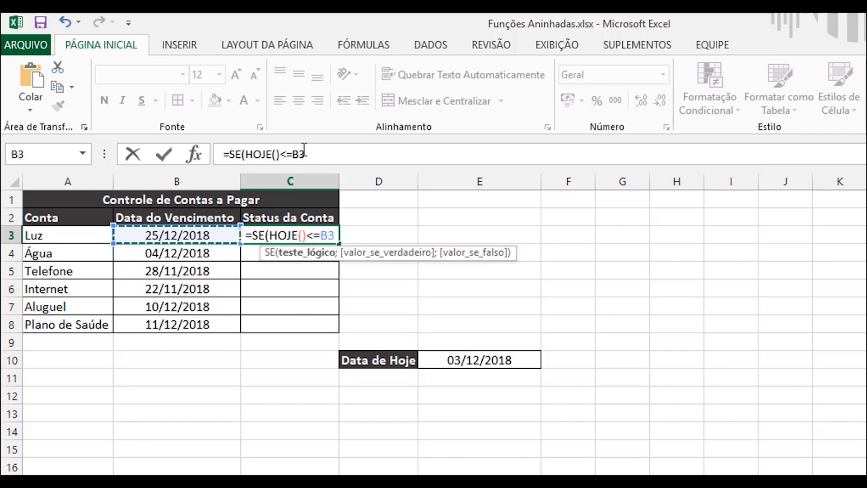
Step: Complete the C3 formula with "A Vencer" if true and "Vencida" if false, and enter it
text(;"A Vencer";)
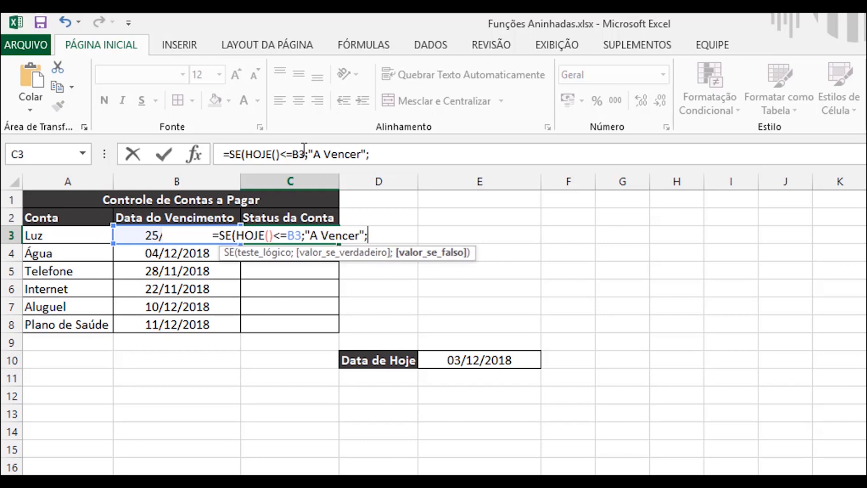
text("VEncida)
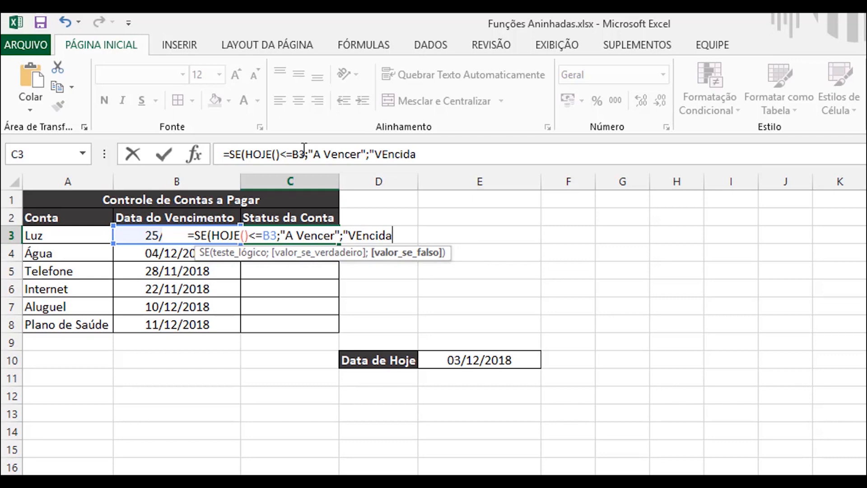
text("))
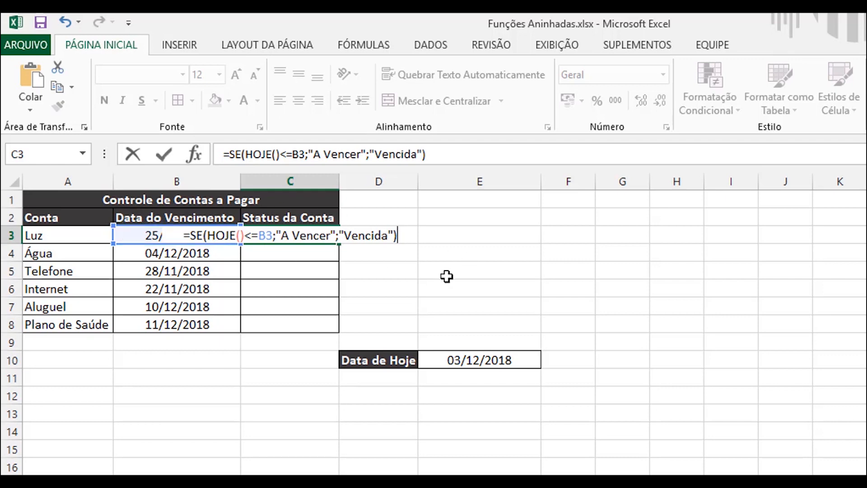
key(Return)
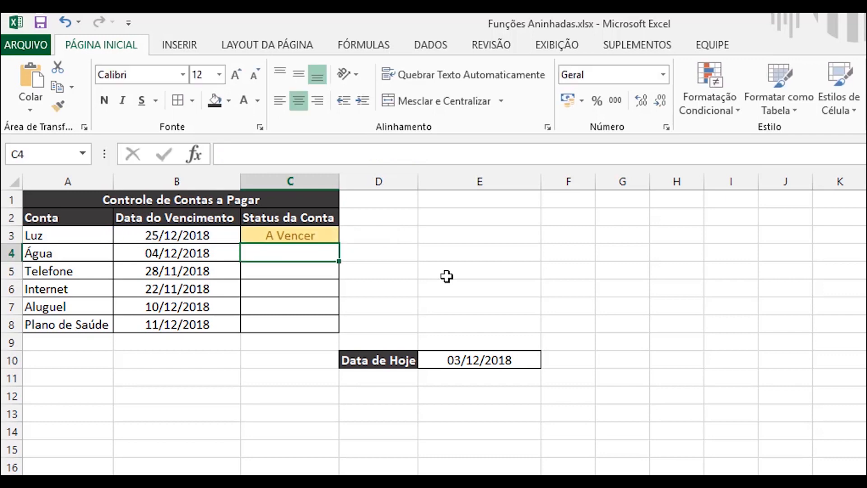
Step: Fill the C3 status formula down through C8 and check the statuses of the accounts in rows 5 to 8
click(266, 238)
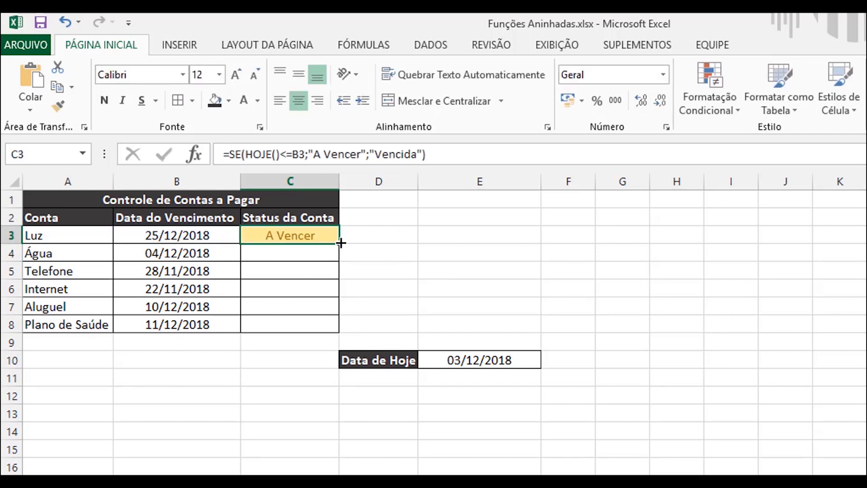
drag(340, 243, 330, 329)
click(501, 239)
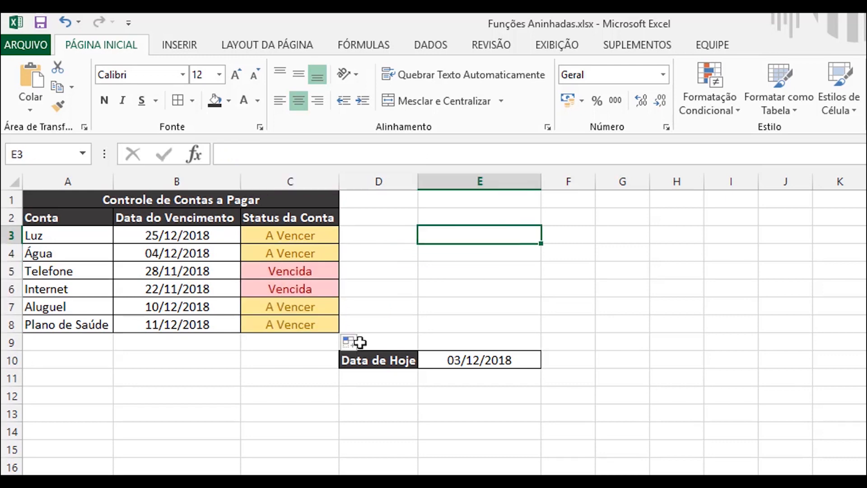
click(285, 271)
click(285, 292)
click(282, 273)
click(285, 289)
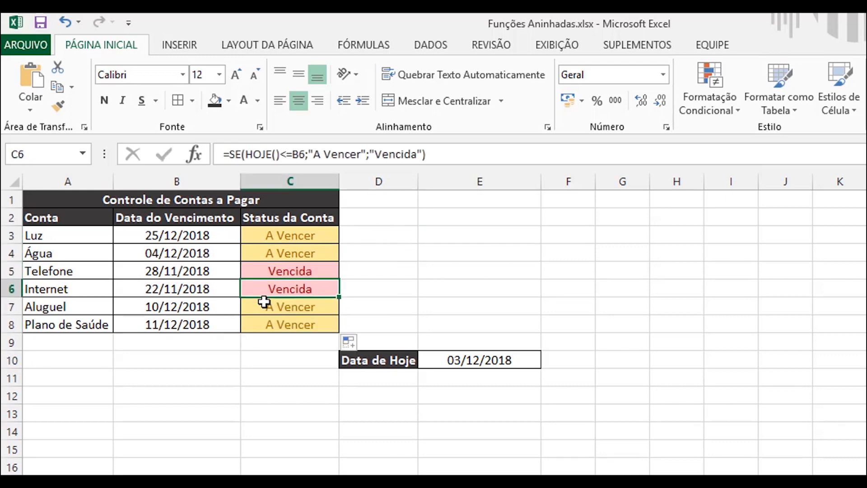
click(290, 310)
click(292, 325)
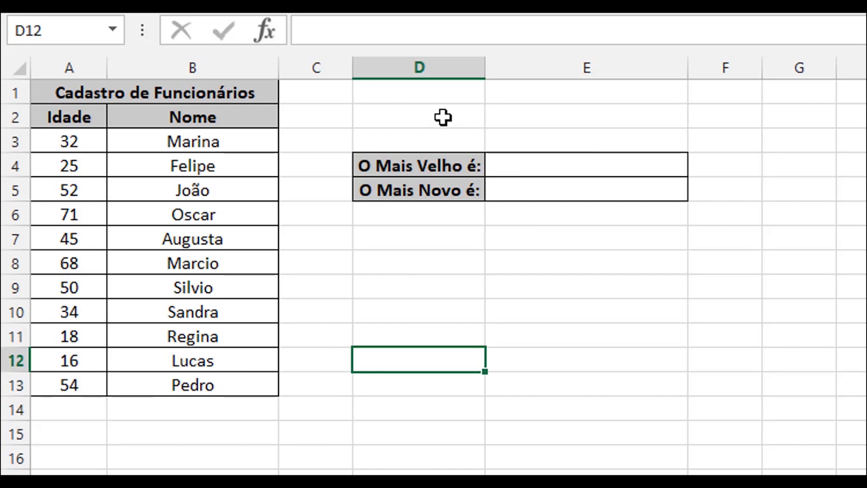
Step: In the employee register sheet, start a PROCV formula in E4 with MAIOR(A3:A13;1) as the lookup value
click(530, 164)
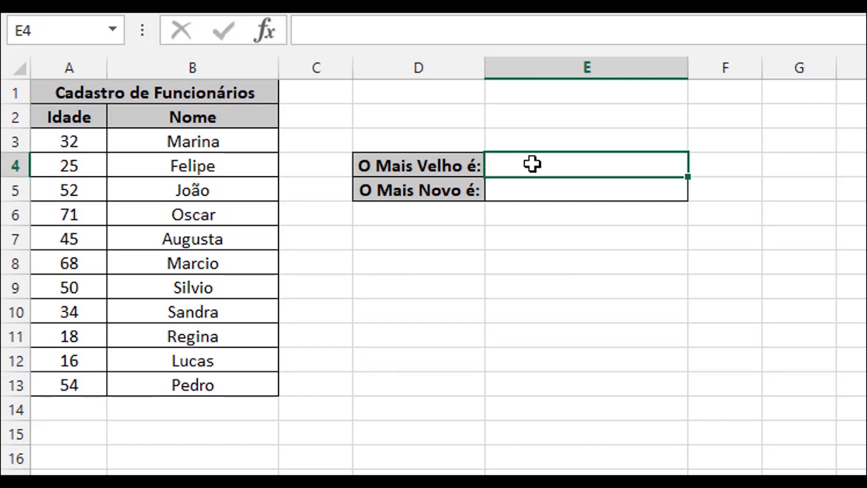
text(=)
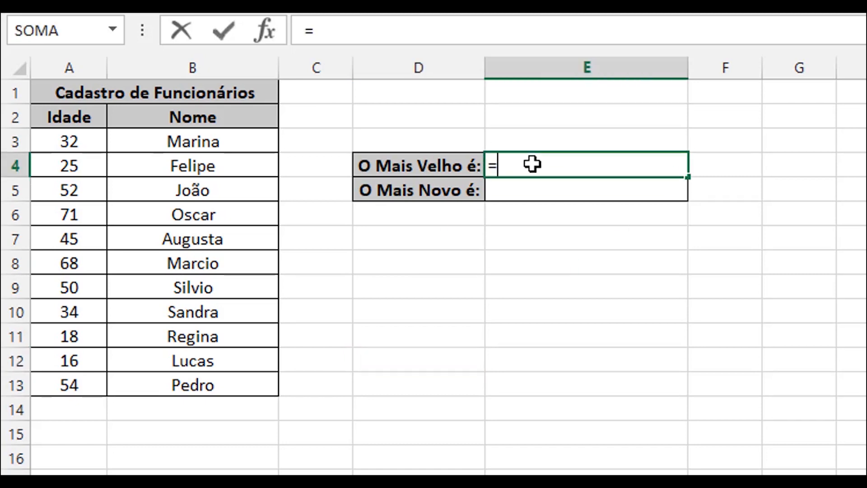
text(PROC)
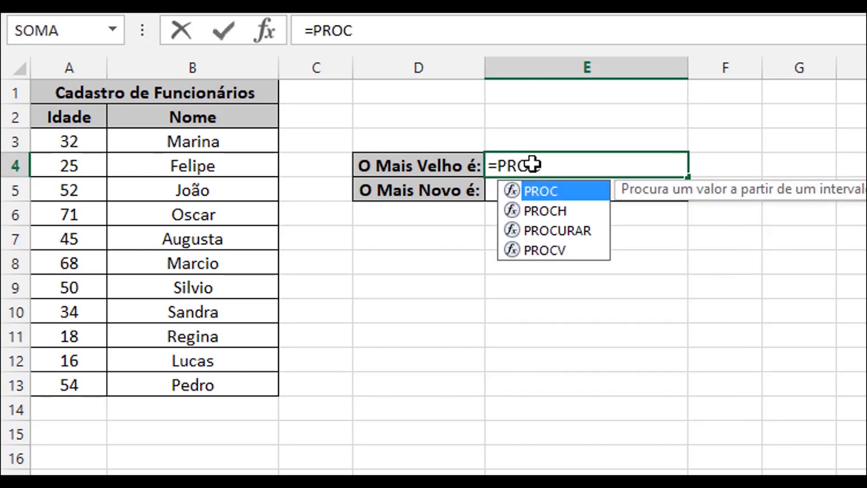
text(V)
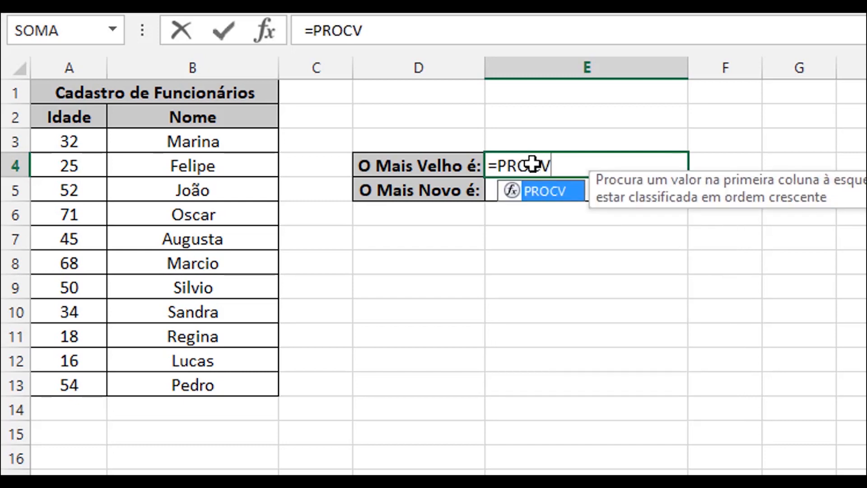
text(()
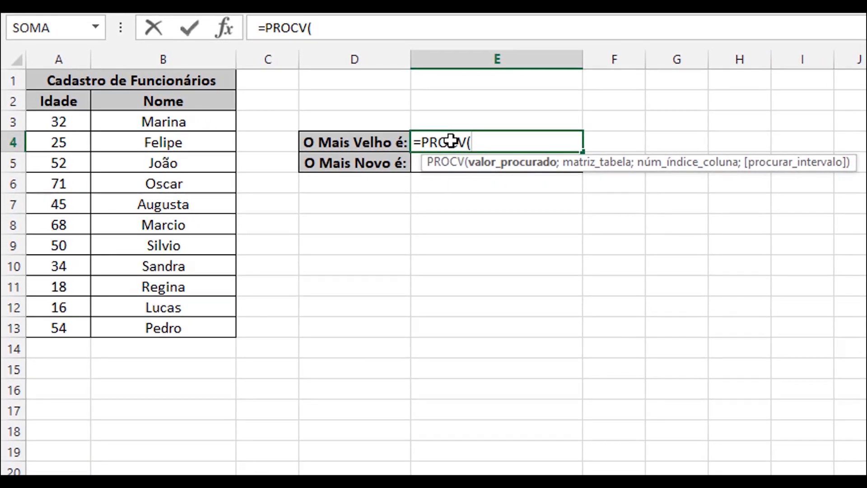
text(MAIOR()
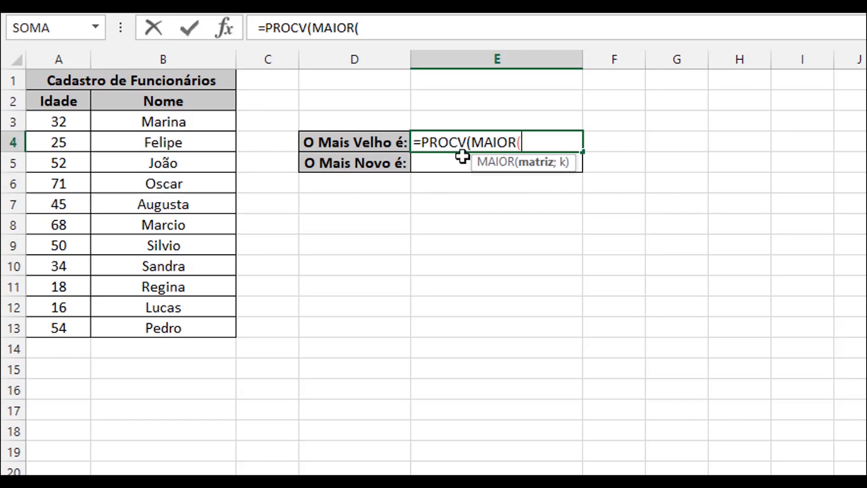
click(54, 129)
drag(55, 131, 59, 330)
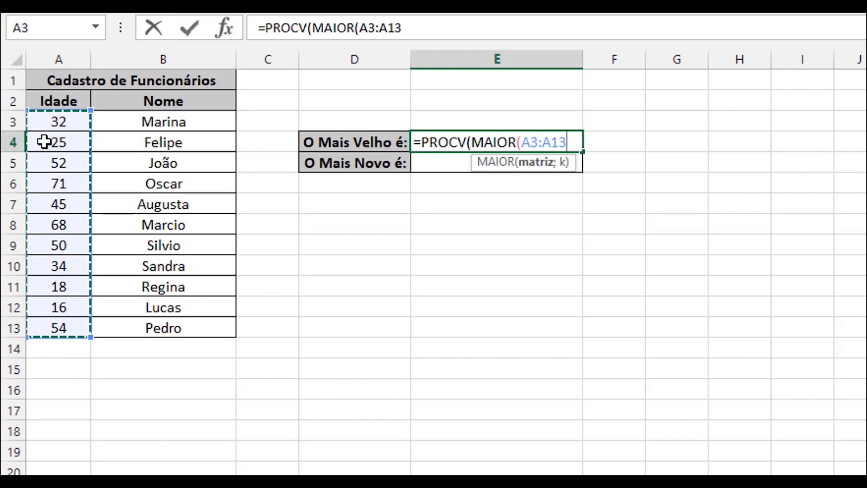
text(;1)
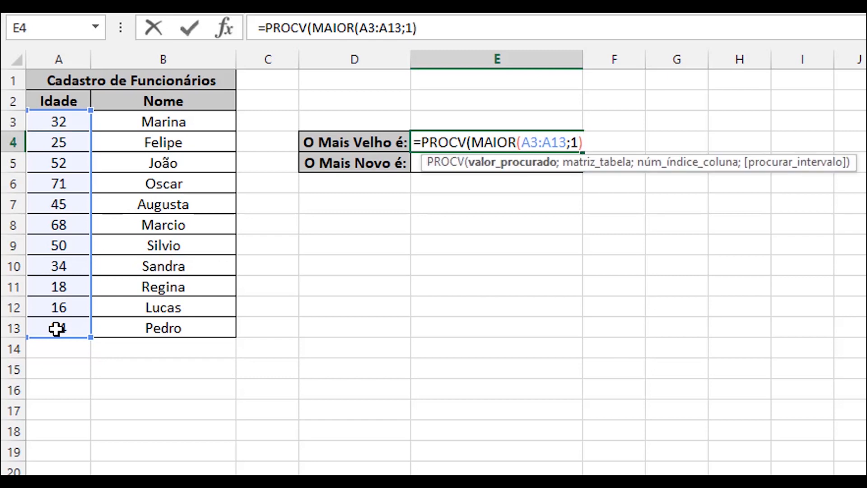
Step: Complete the E4 PROCV formula with table A3:B13, column index 2 and exact match 0, and enter it
text(;)
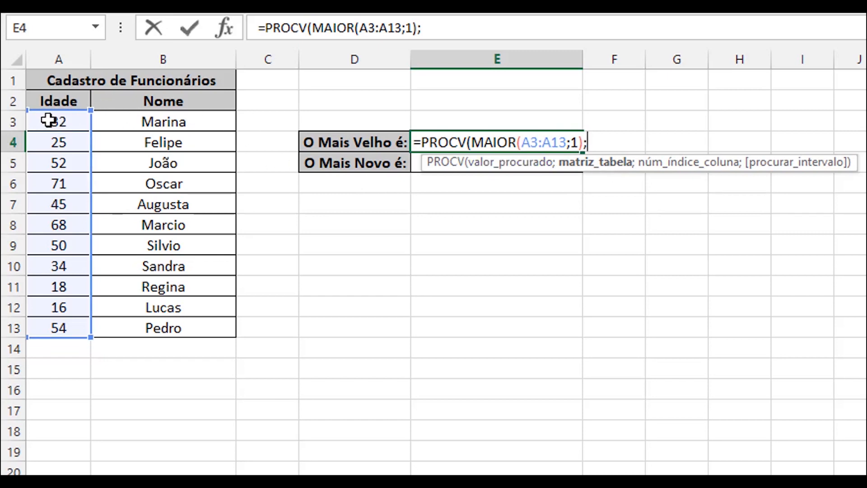
drag(48, 124, 128, 128)
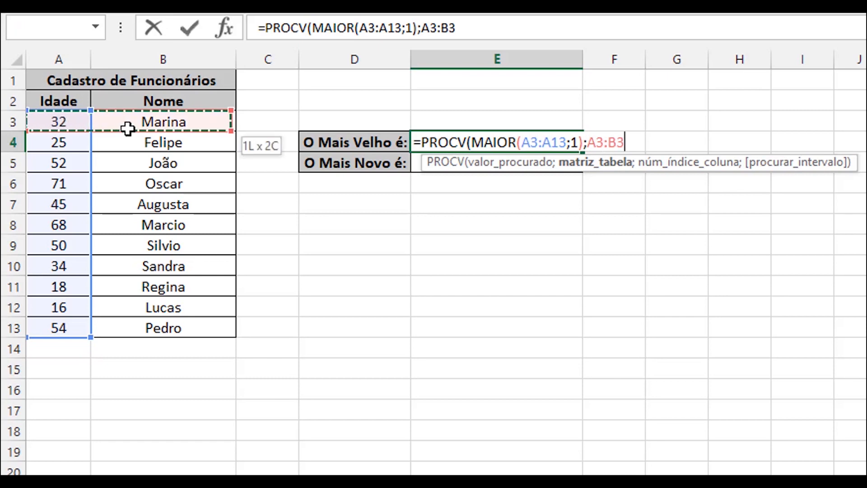
drag(141, 140, 126, 320)
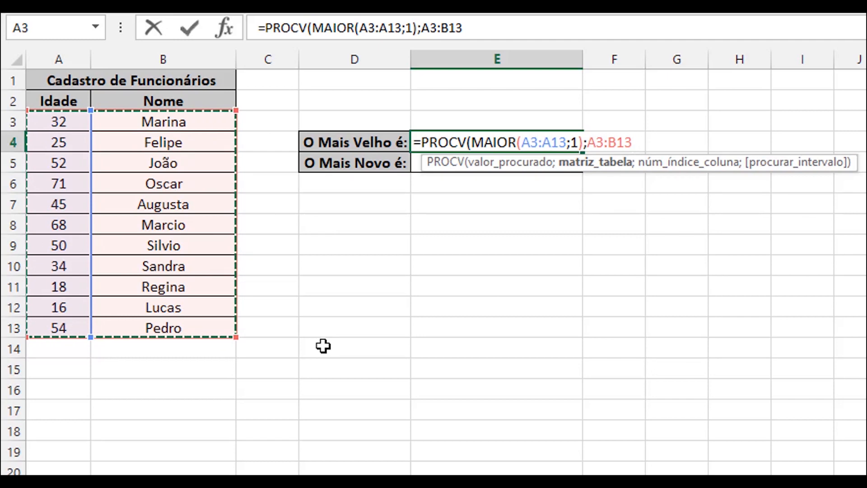
text(;2)
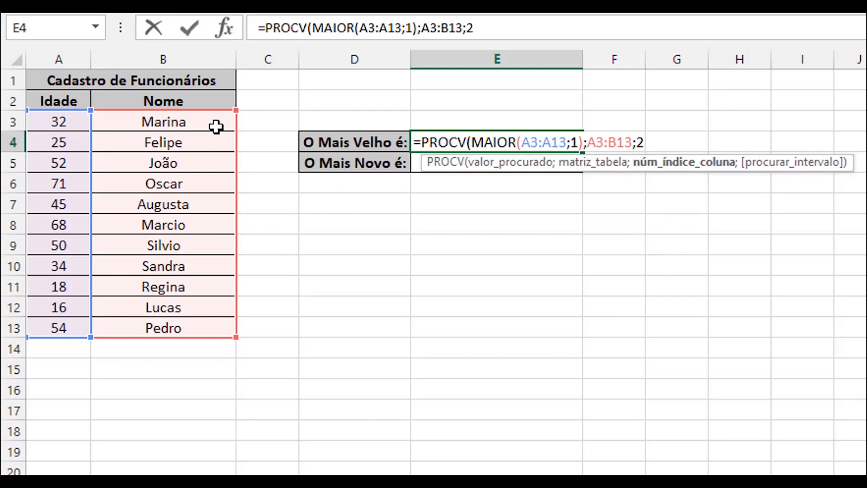
text(;0)
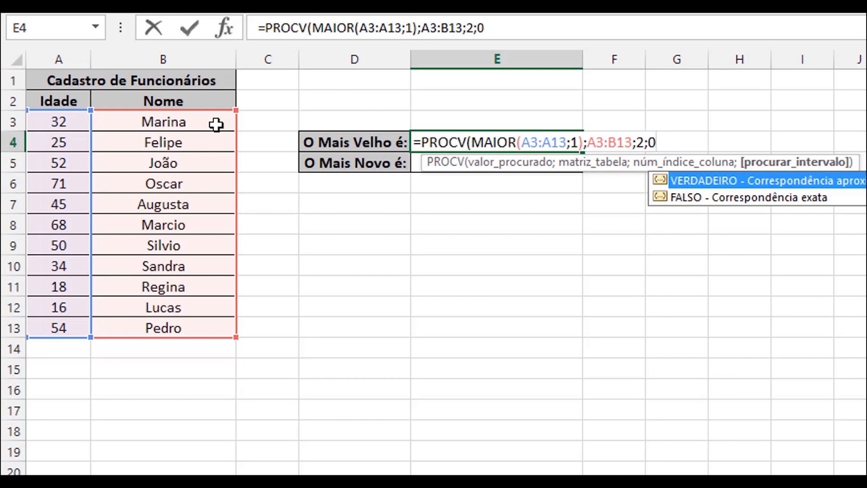
text())
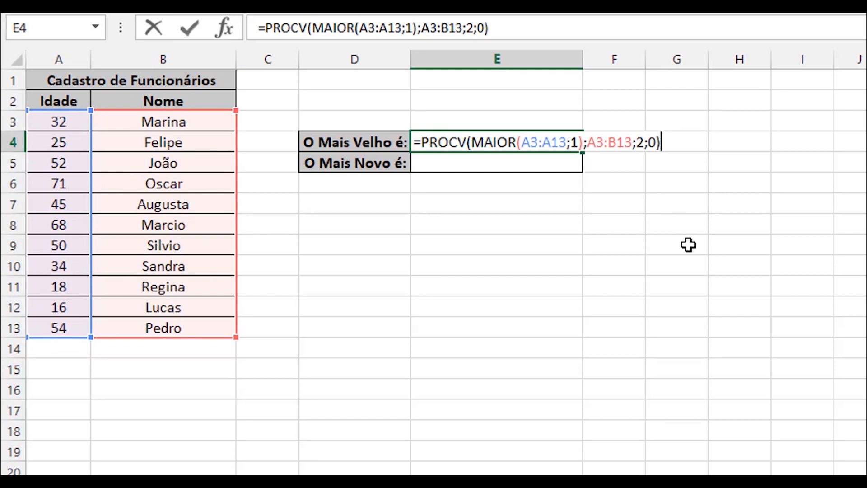
key(Return)
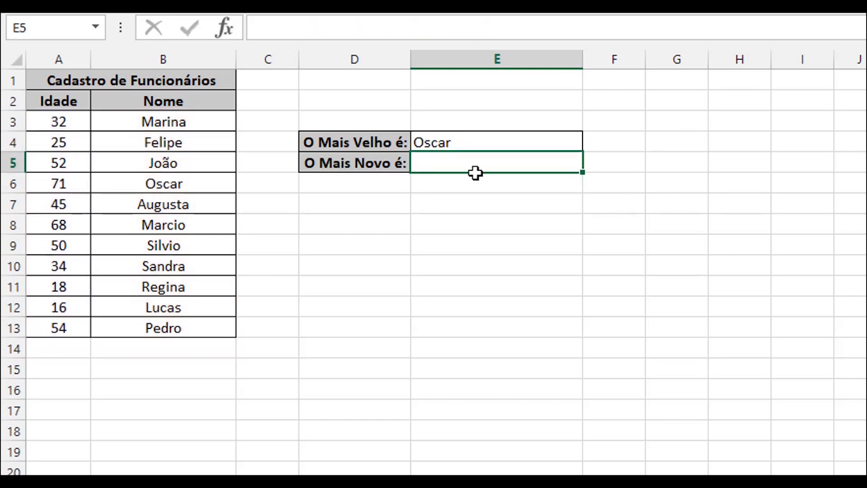
Step: Check the E4 result against the age list, and set the age in A8 to 90 to test the formula
click(438, 142)
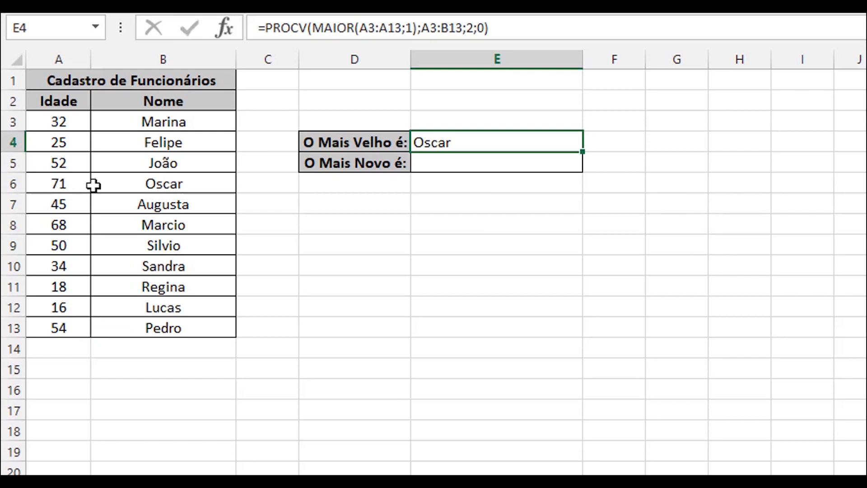
click(69, 186)
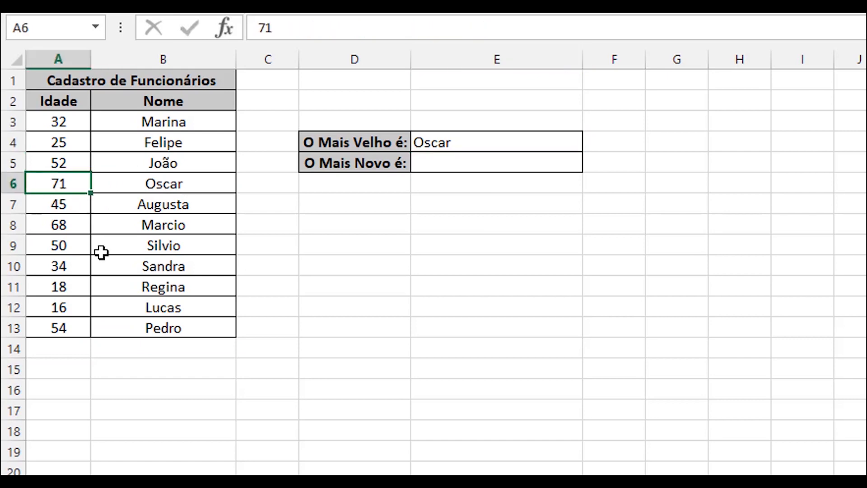
click(64, 228)
text(90)
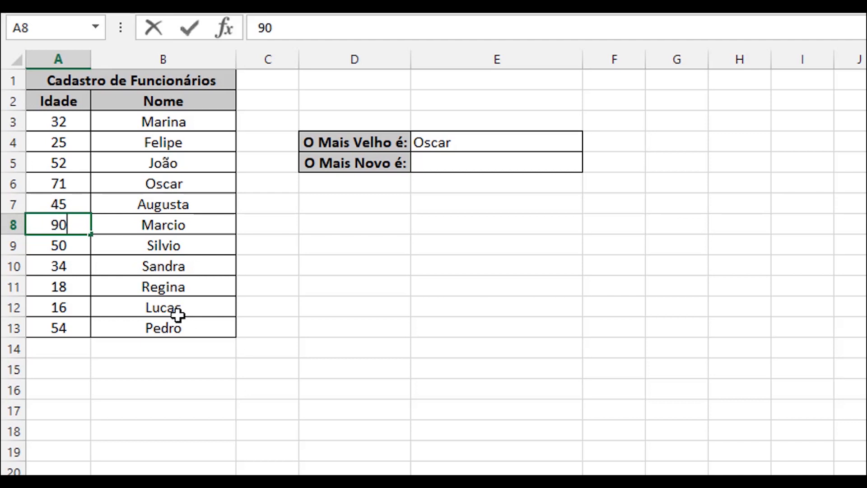
key(Return)
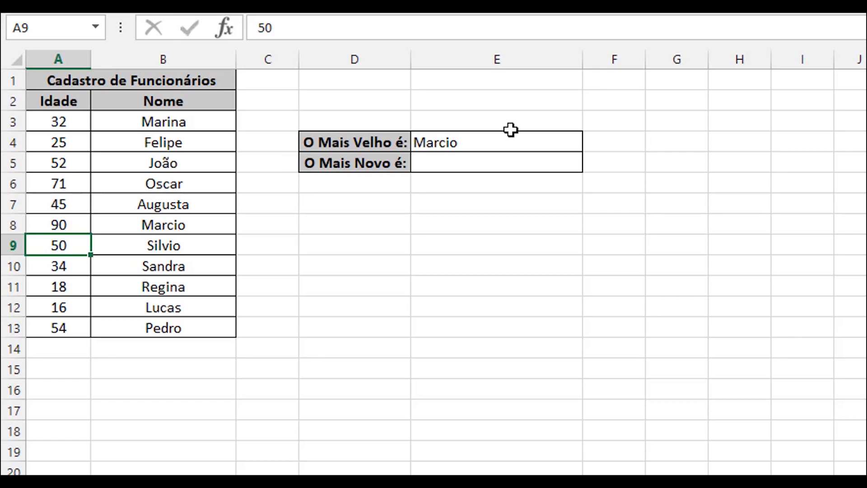
Step: Start a PROCV formula in E5 for the youngest employee with MENOR(A3:A13;1) as the lookup value
click(449, 159)
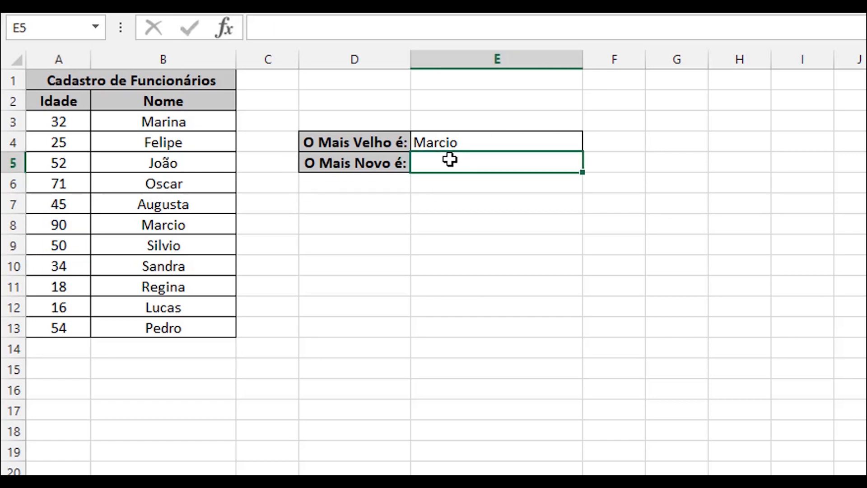
text(=PRO)
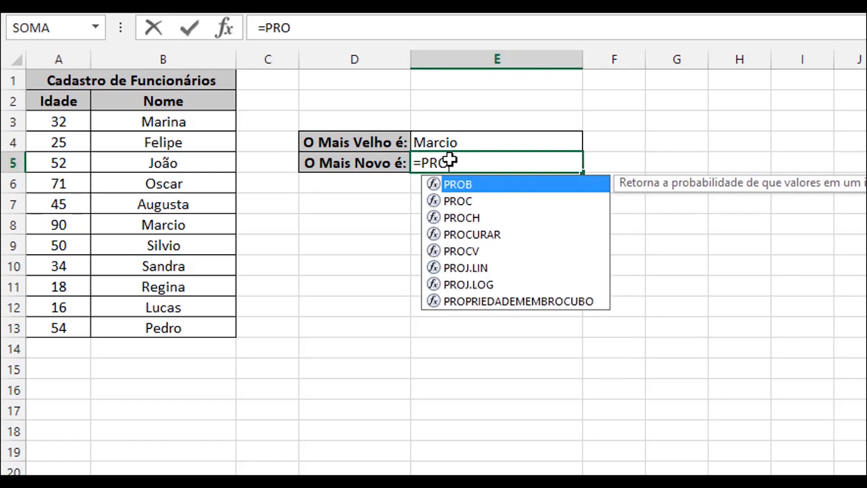
text(CV()
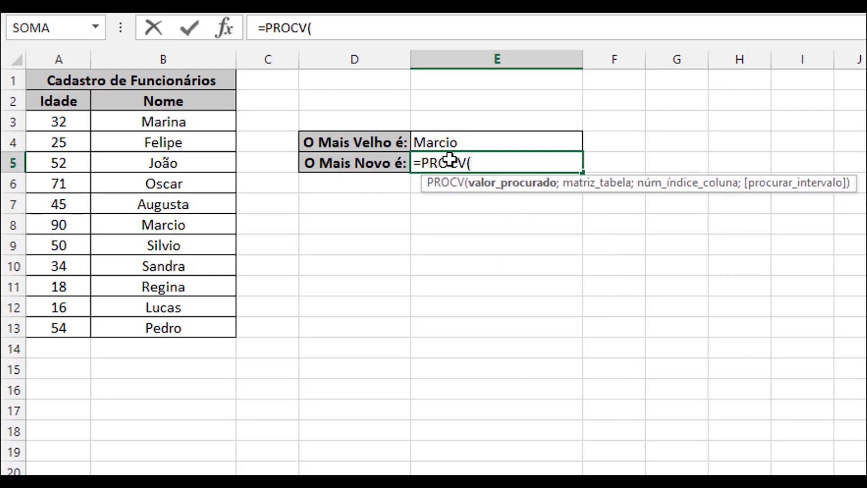
text(MENOR)
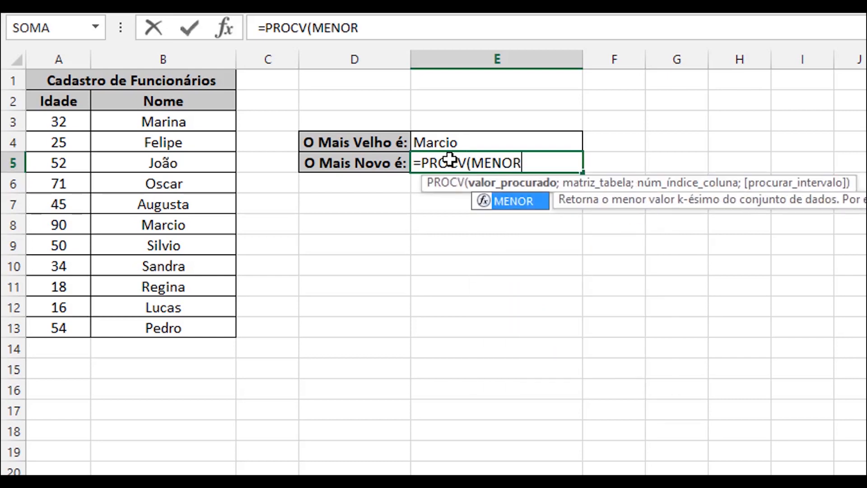
text(()
drag(61, 118, 60, 326)
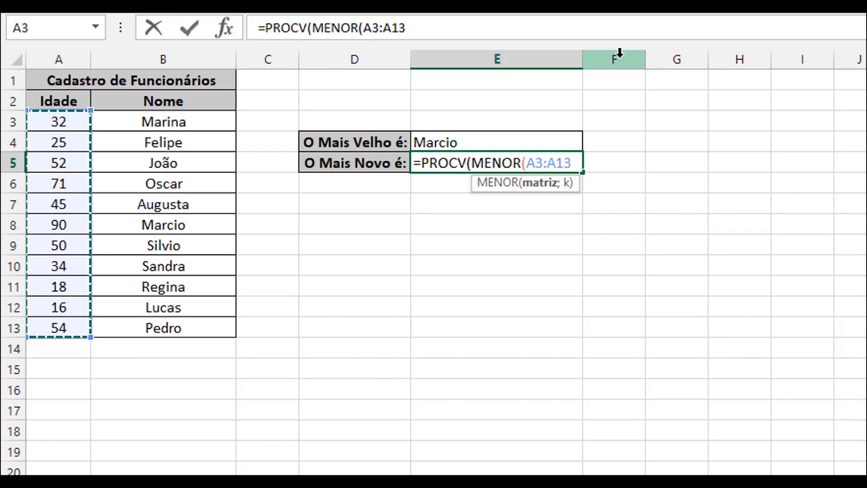
text(;1)
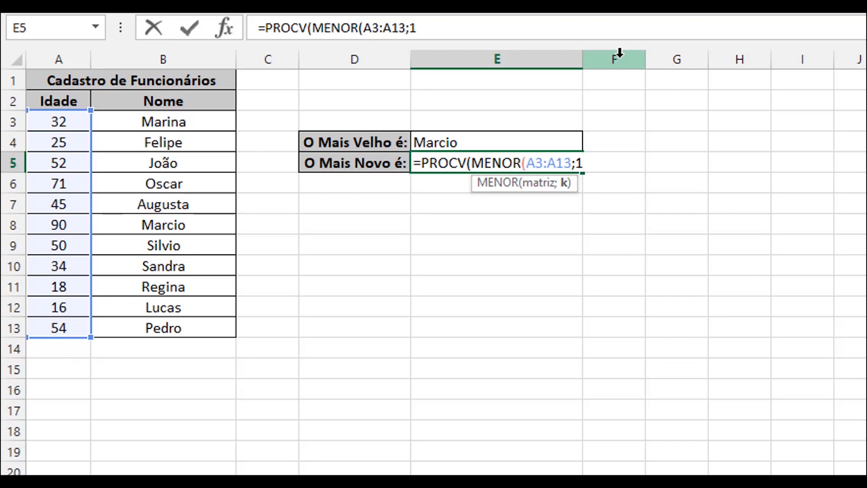
text();)
Step: Complete the E5 formula with table A3:B13, column index 2 and exact match 0, enter it, and review E4 and E5
drag(59, 123, 188, 329)
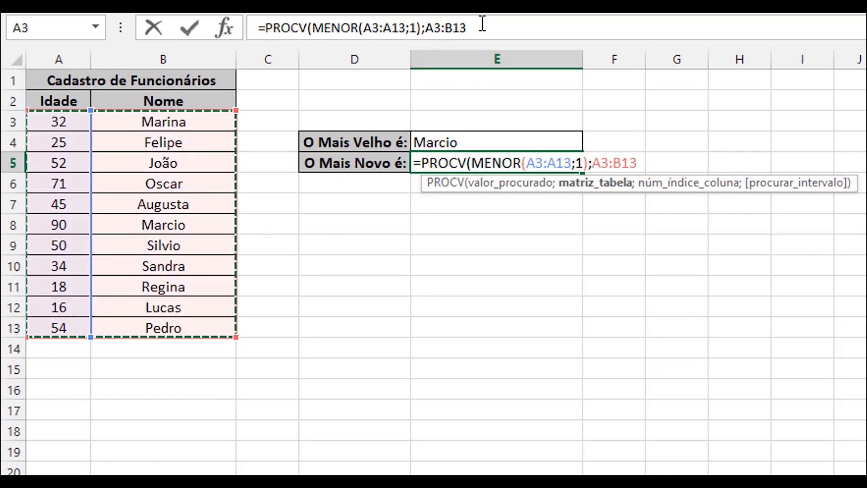
text(;)
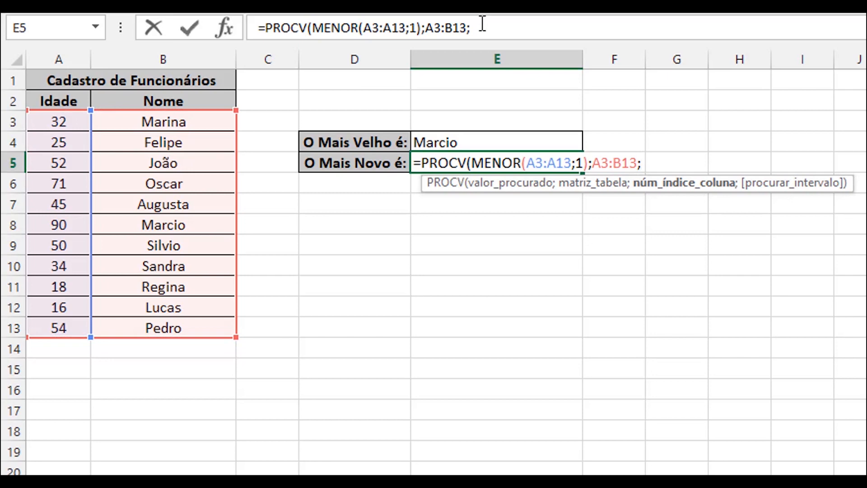
text(2;0)
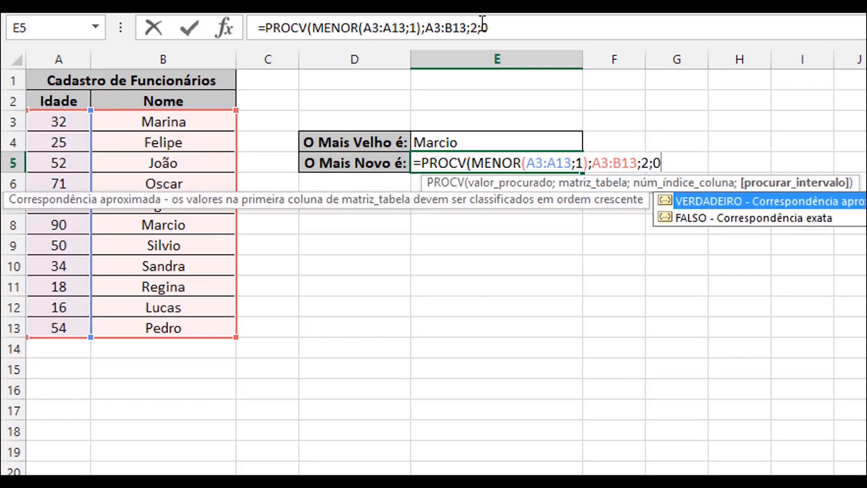
text())
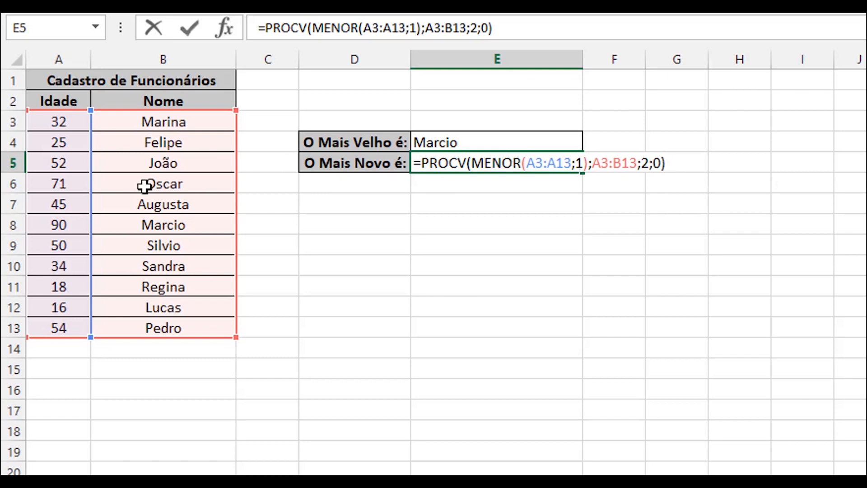
key(Return)
click(465, 145)
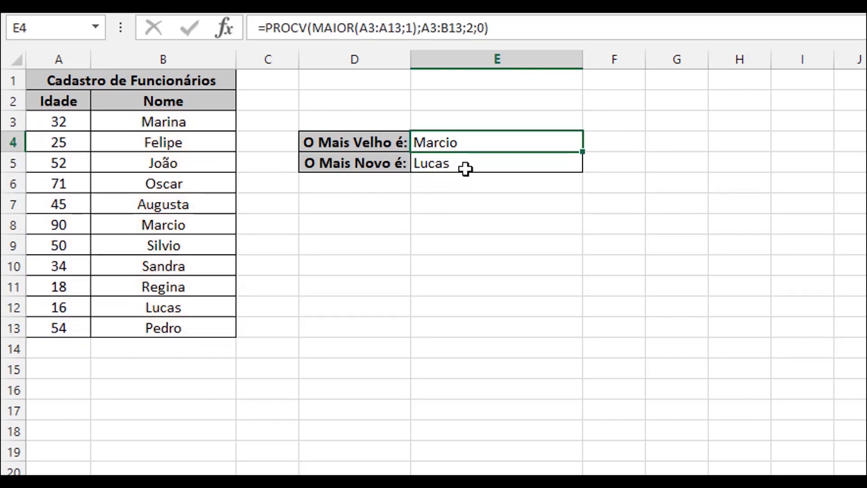
click(464, 168)
click(472, 141)
click(454, 164)
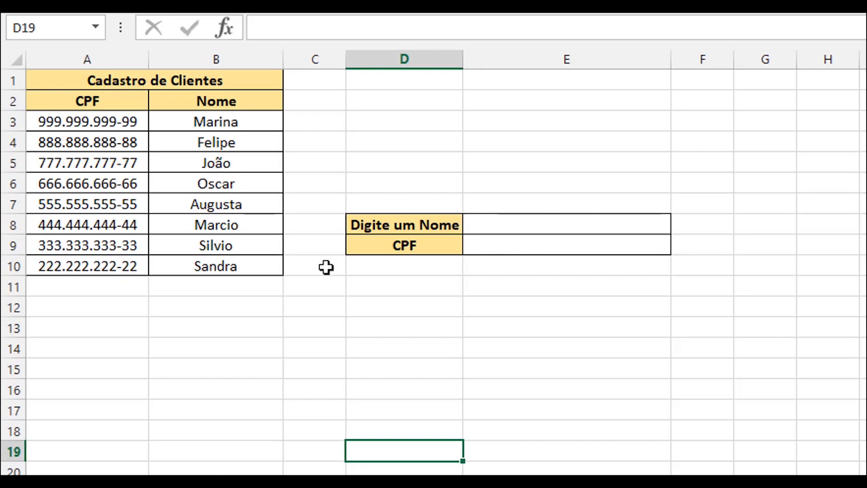
Step: In the client register sheet, start a DESLOC formula in E9 for the CPF with A1 as the reference
click(491, 244)
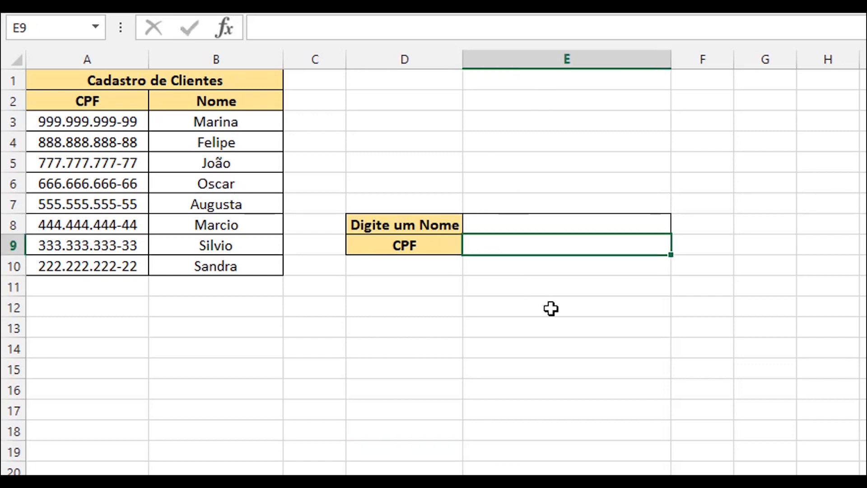
text(=DES)
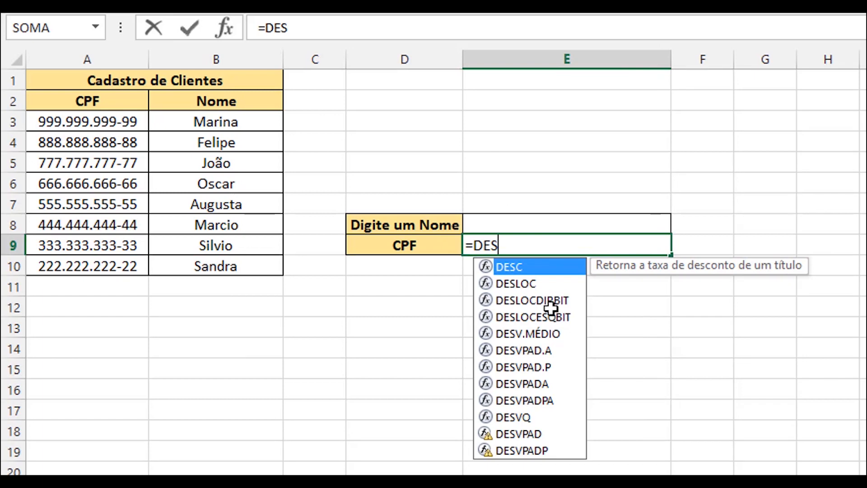
text(LO)
key(Tab)
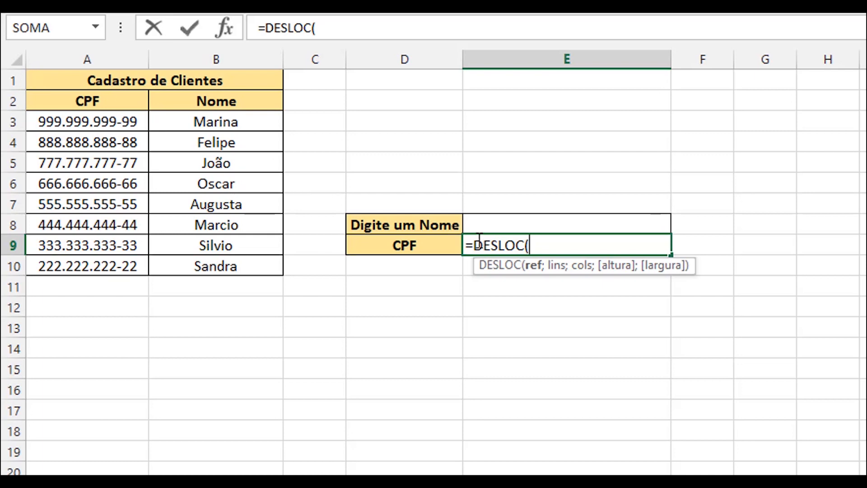
text(A!)
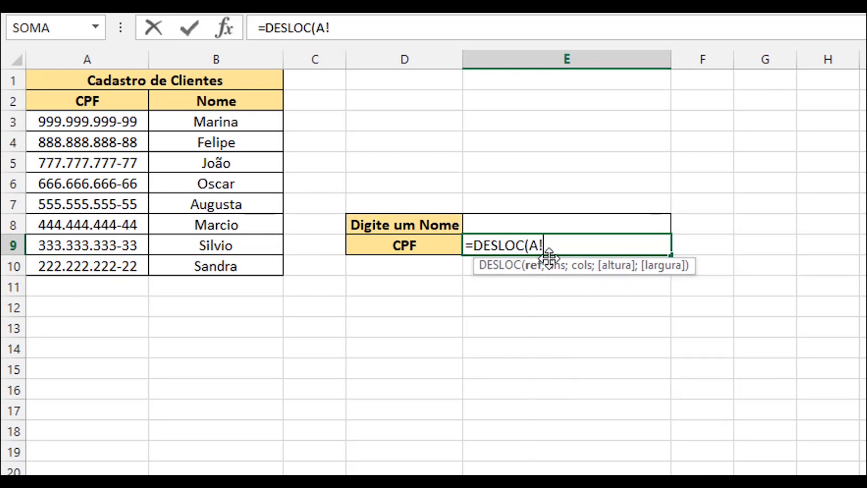
key(BackSpace)
text(1;)
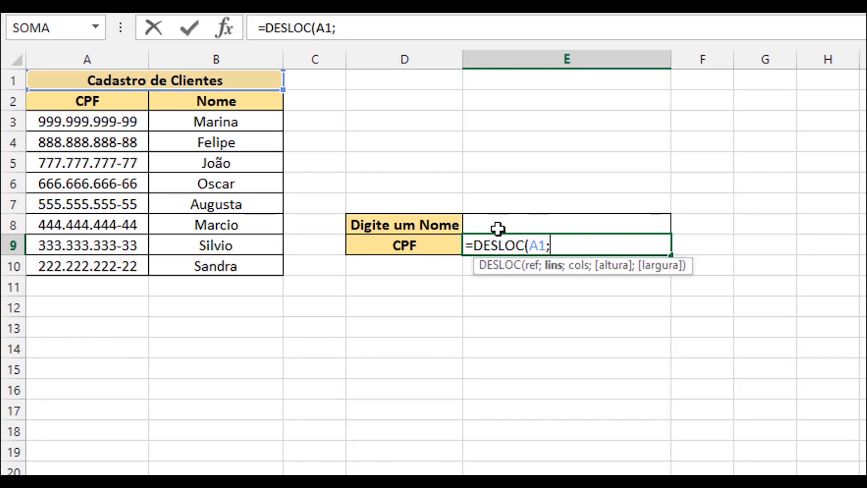
text(CORRES)
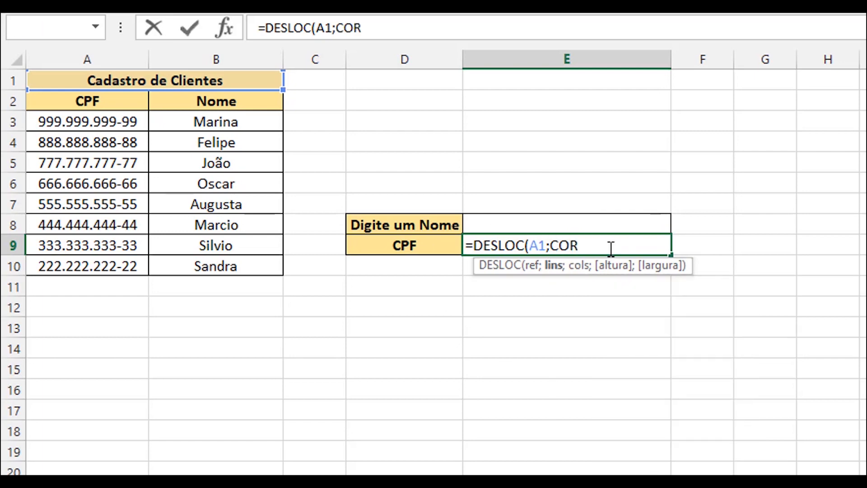
text(P()
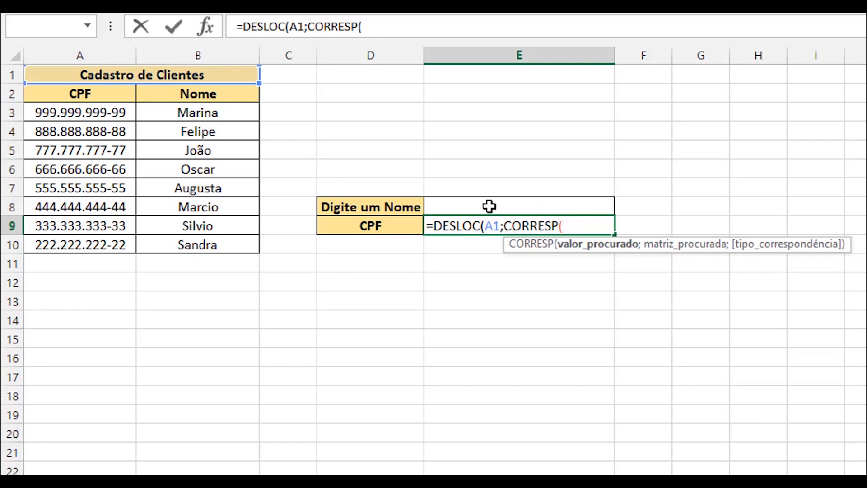
Step: Nest CORRESP(E8;B3:B10;0) as the rows argument of the DESLOC formula in E9
click(489, 206)
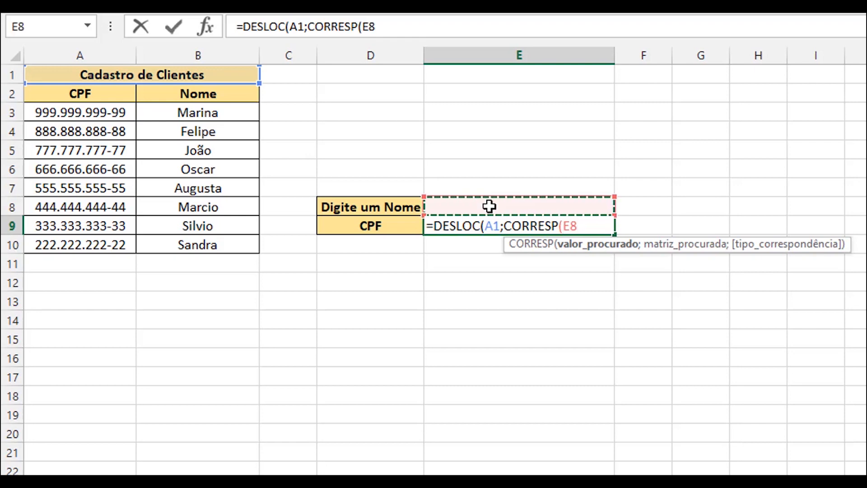
text(;)
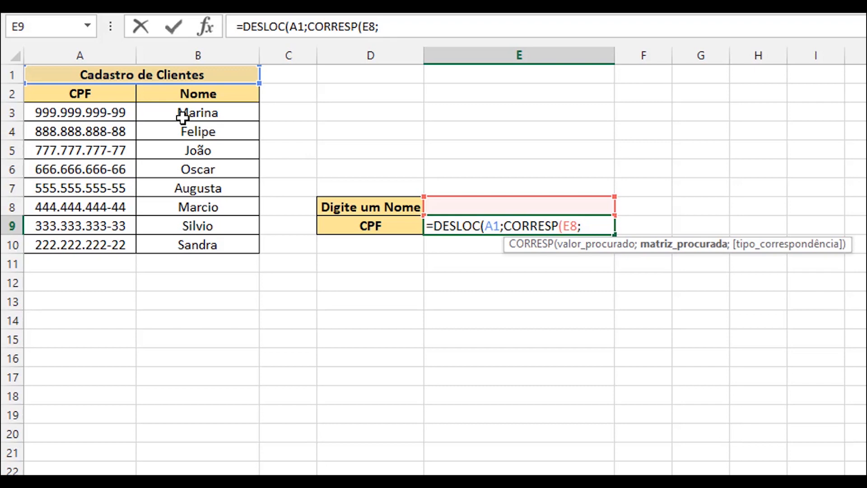
drag(183, 114, 202, 246)
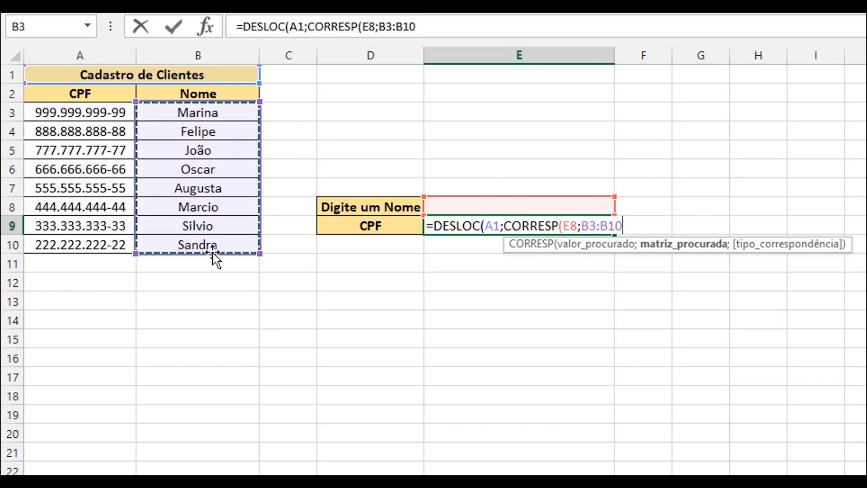
text(;)
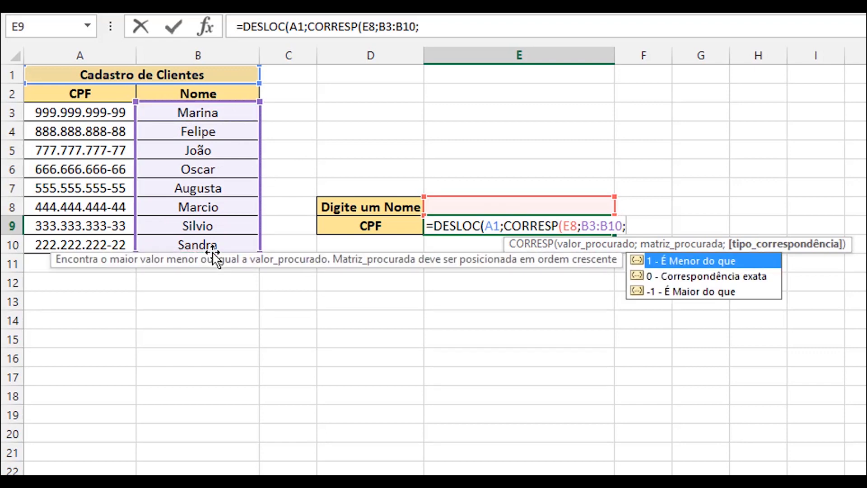
text(0))
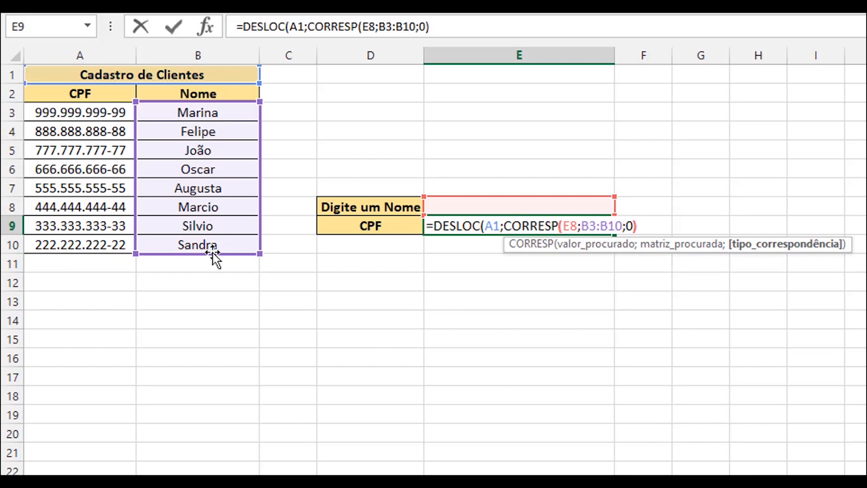
text(;)
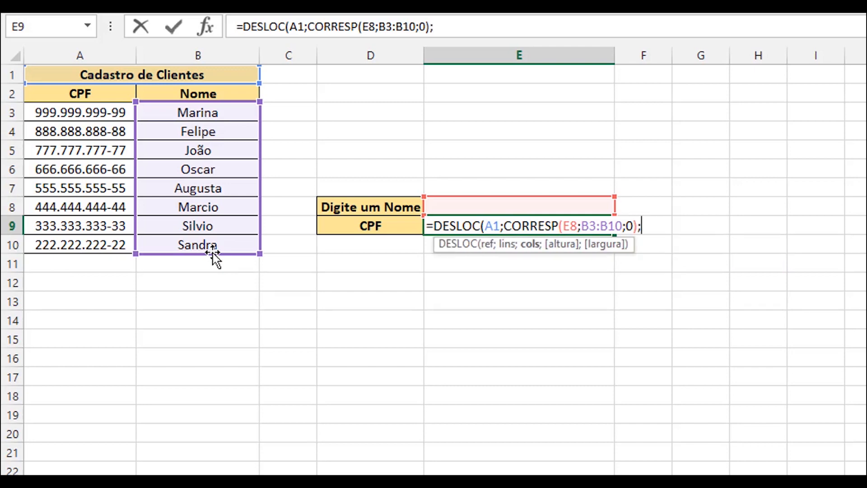
text(0;)
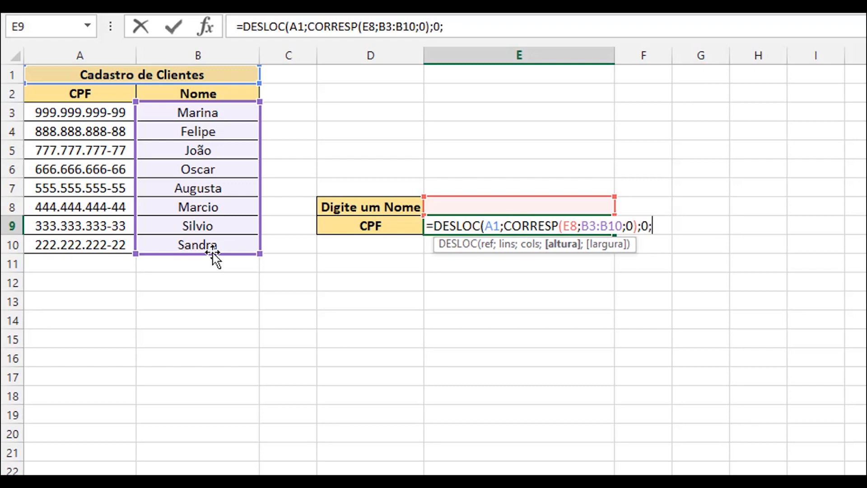
text(1;1)
Step: Complete the DESLOC formula in E9 with 0 columns, height 1 and width 1, and enter it
key(Return)
key(Return)
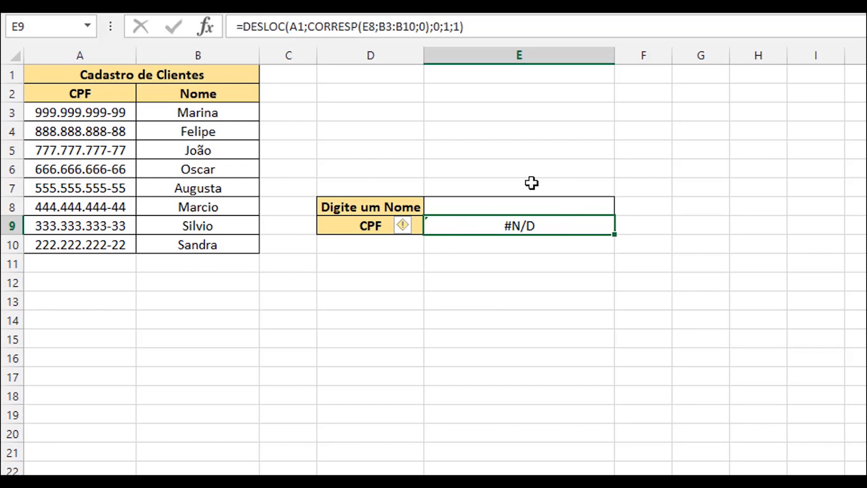
Step: Test the CPF lookup by entering the first listed client's name from B3 in E8
click(526, 200)
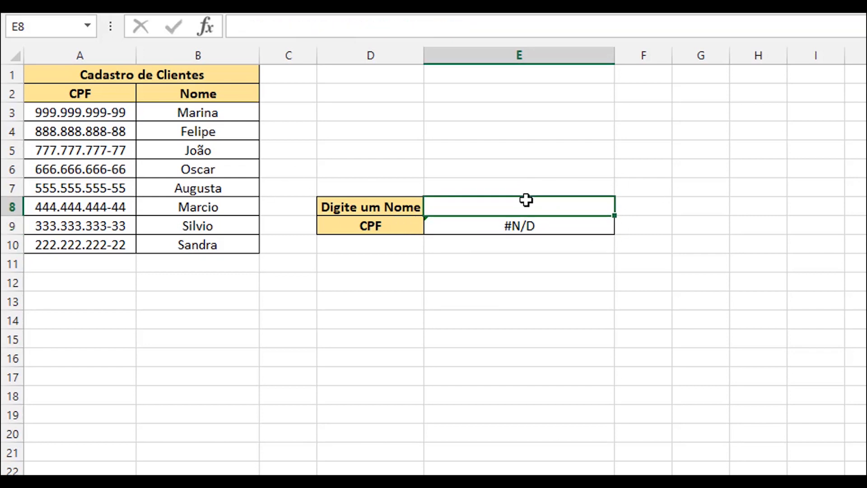
text(Marina)
key(BackSpace)
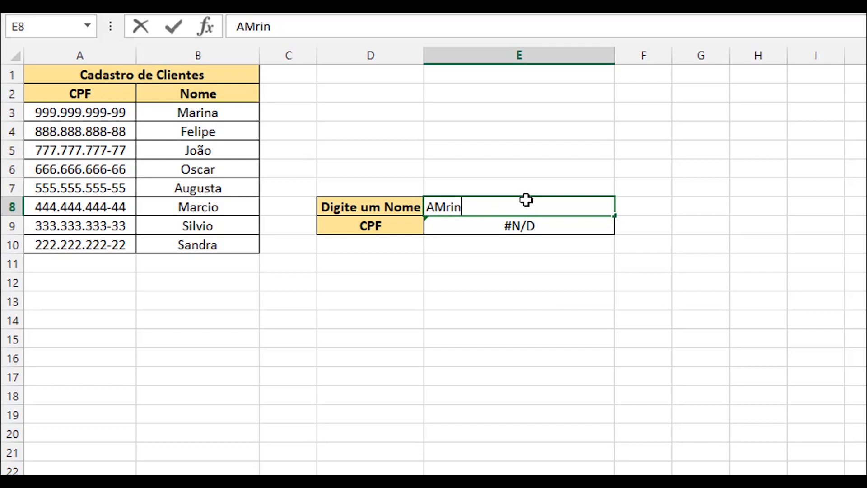
text(a)
key(Return)
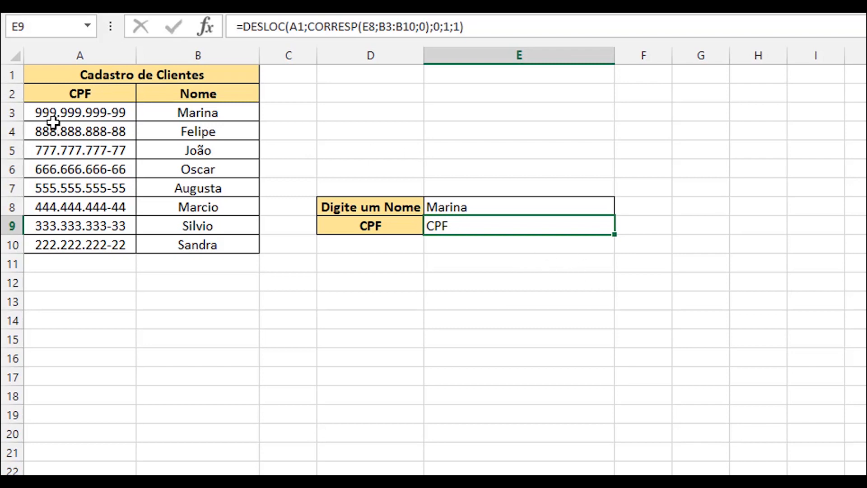
Step: Change the reference argument of the DESLOC formula in E9 to A2 and enter the formula
double_click(459, 225)
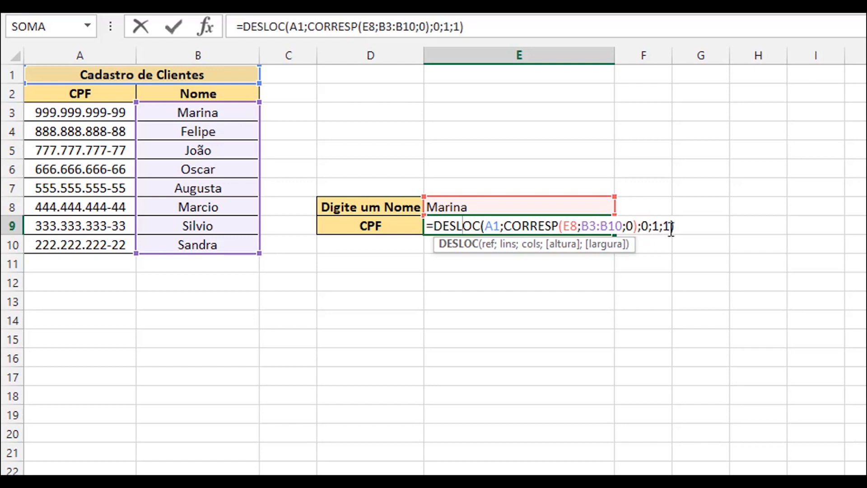
double_click(495, 225)
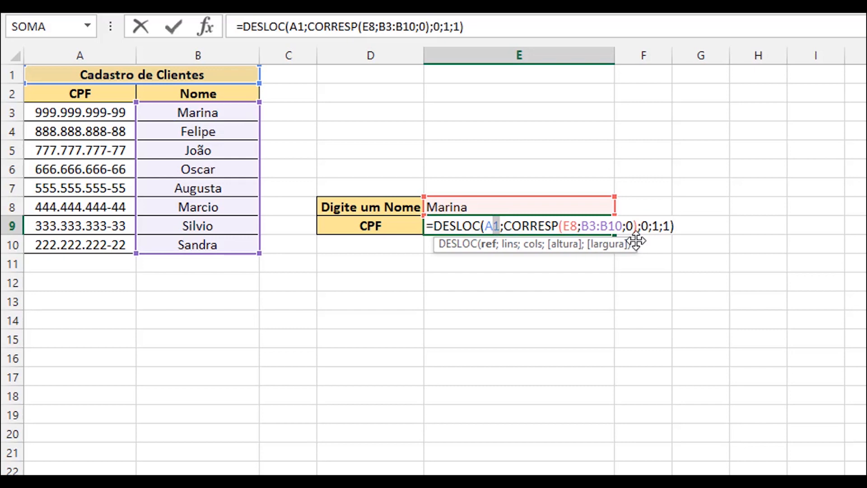
text(A2)
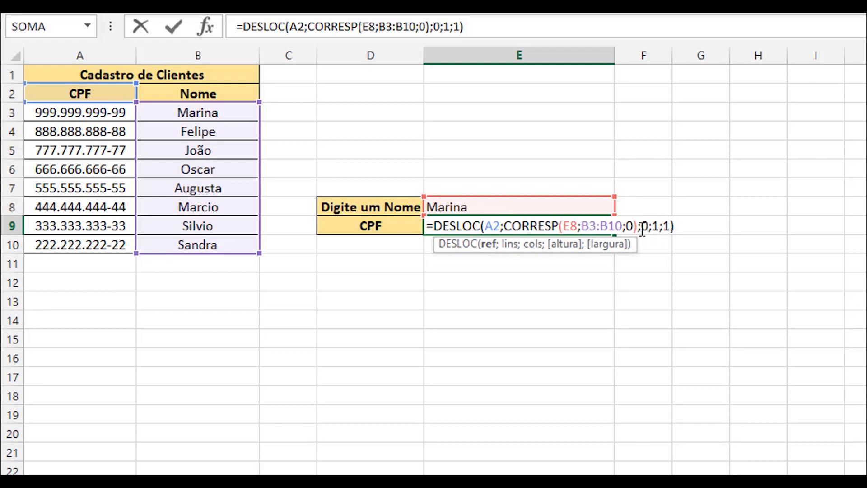
key(ctrl+Return)
key(Return)
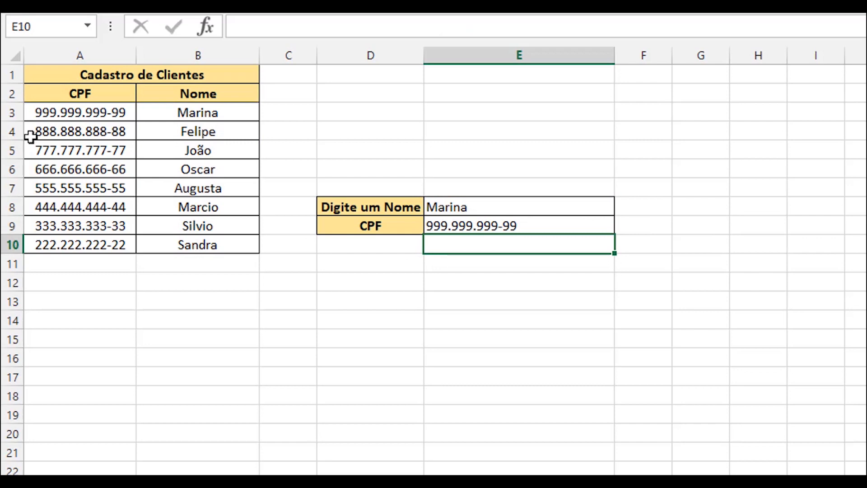
Step: Test the corrected lookup by entering the client name from B9 in E8
click(482, 198)
text(SIL)
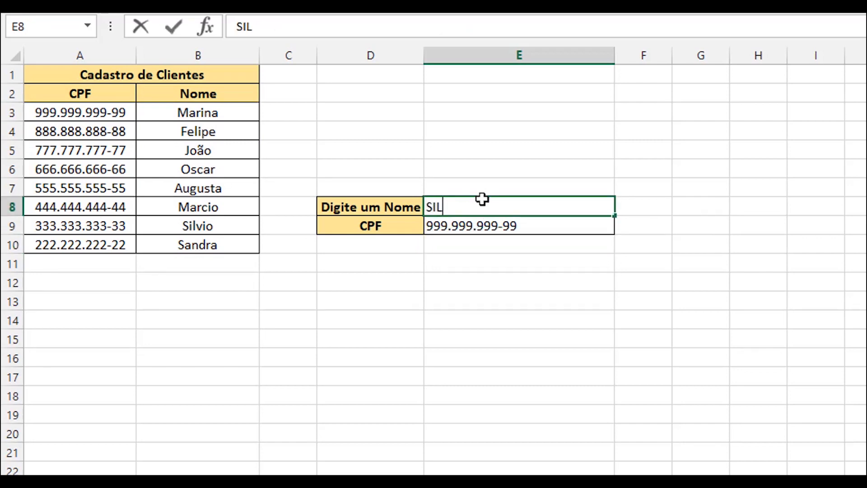
key(BackSpace)
key(BackSpace)
text(ilvio)
key(Return)
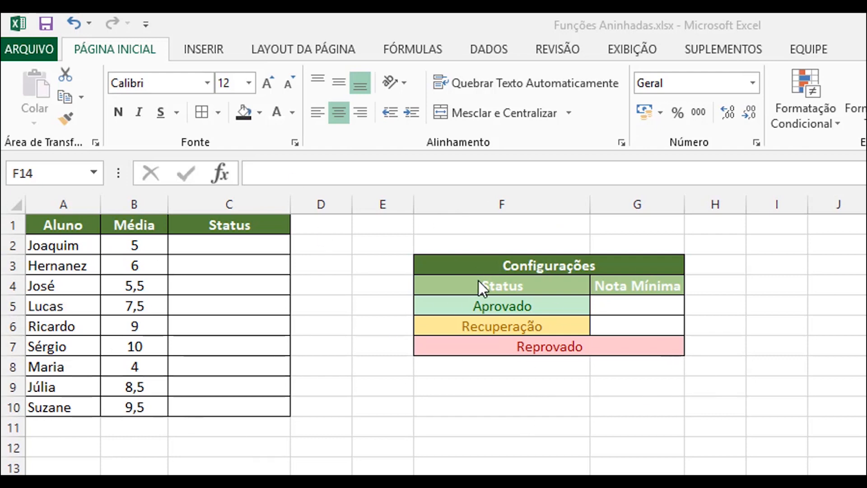
Step: In the student grades sheet, examine the Status column C2:C10 and the Aprovado, Recuperação and Reprovado rows of the Configurações table
click(456, 266)
click(66, 118)
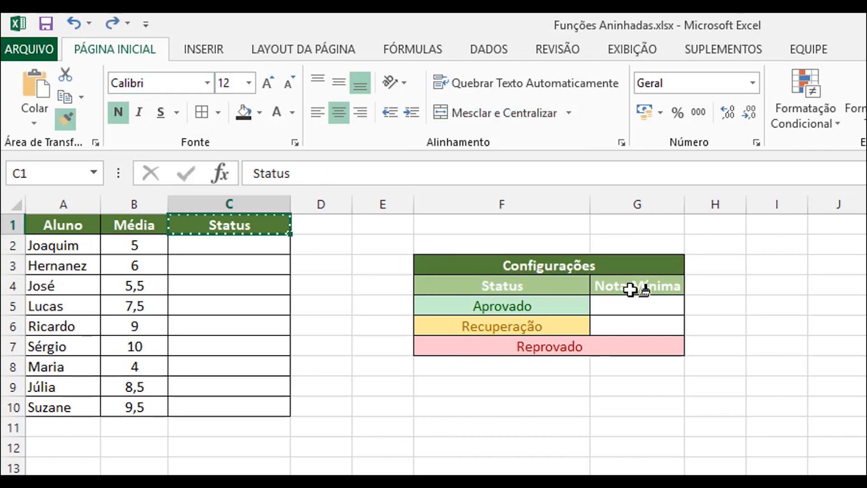
drag(630, 289, 675, 289)
click(803, 409)
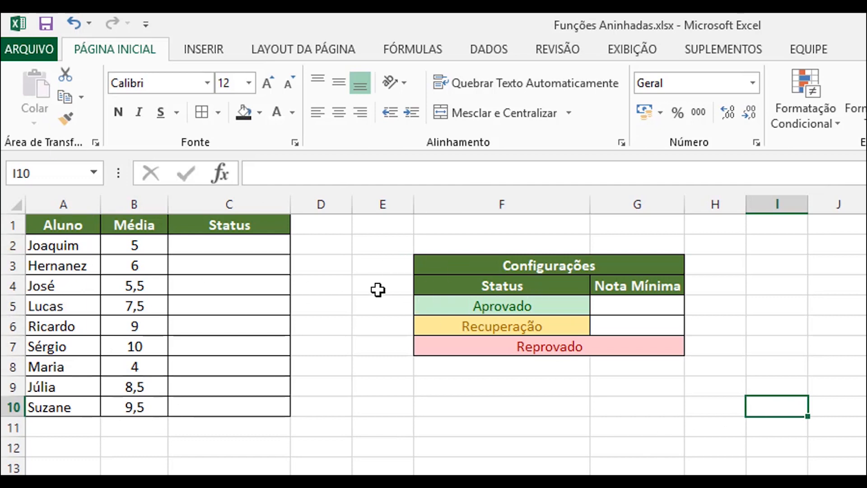
click(513, 312)
click(513, 330)
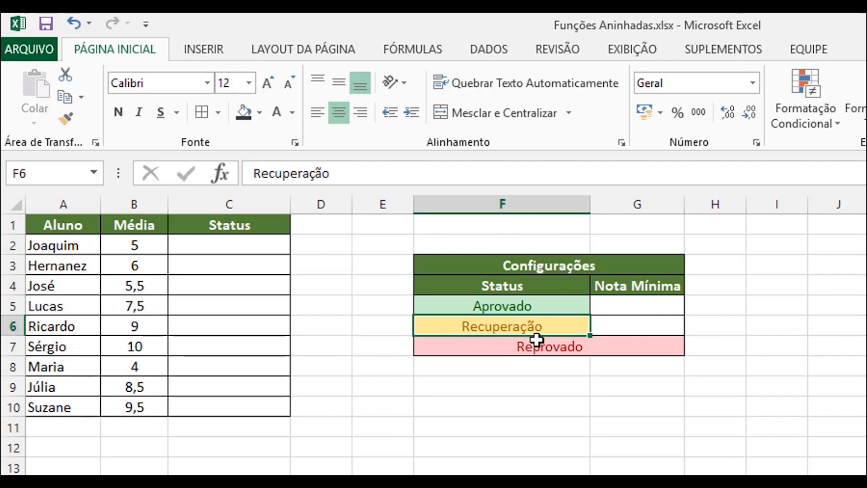
click(575, 351)
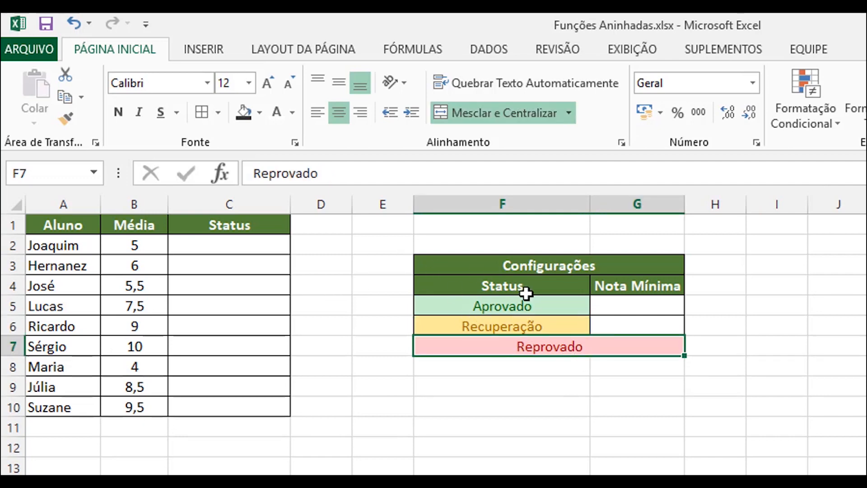
click(246, 249)
drag(231, 292, 228, 415)
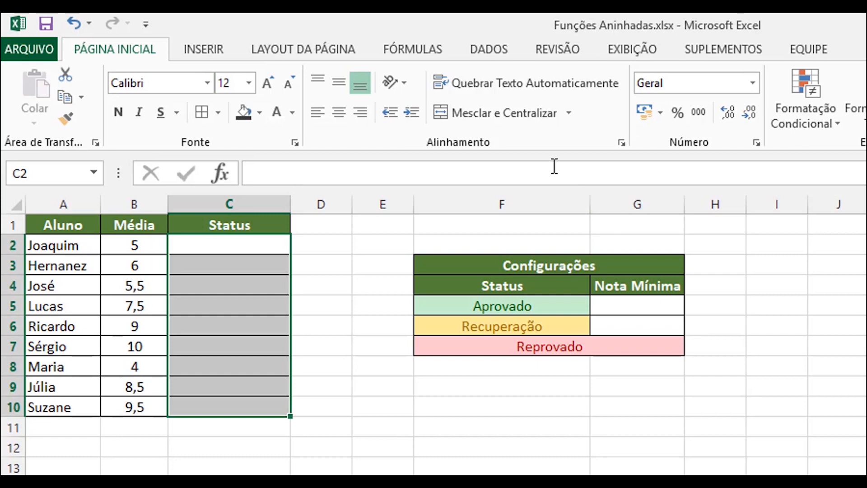
click(494, 303)
drag(495, 333, 494, 339)
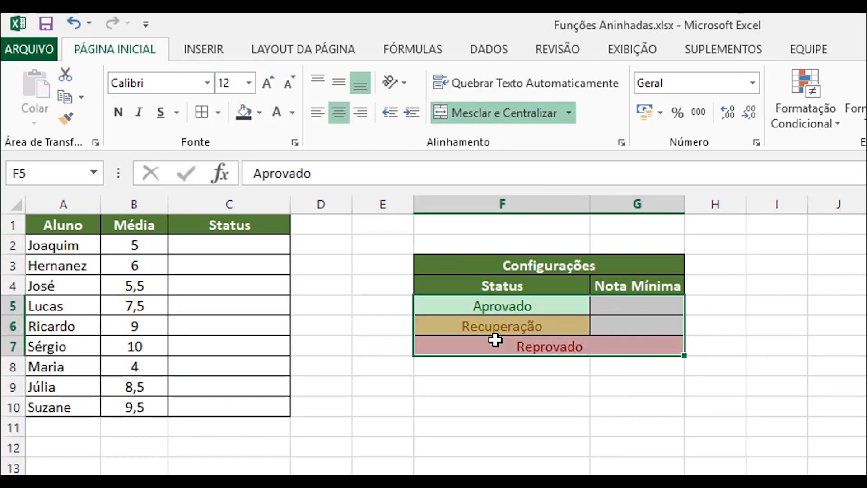
click(542, 445)
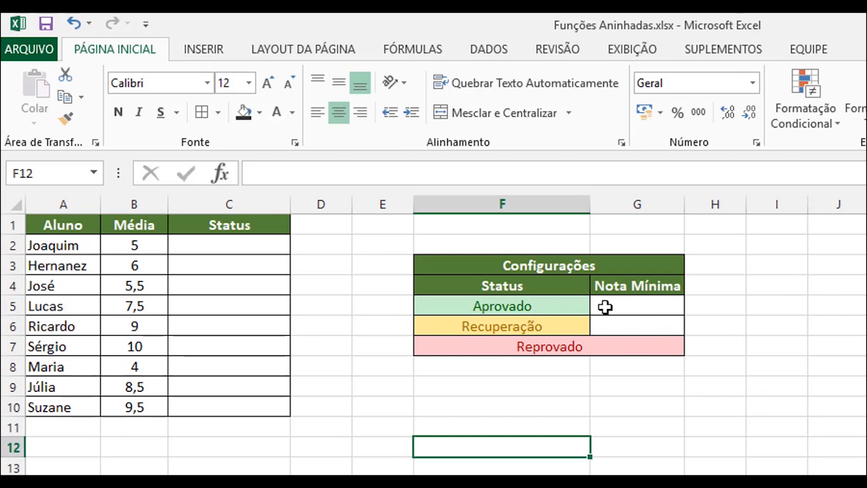
Step: Set the Nota Mínima to 6 for Aprovado in G5 and 5 for Recuperação in G6
click(522, 311)
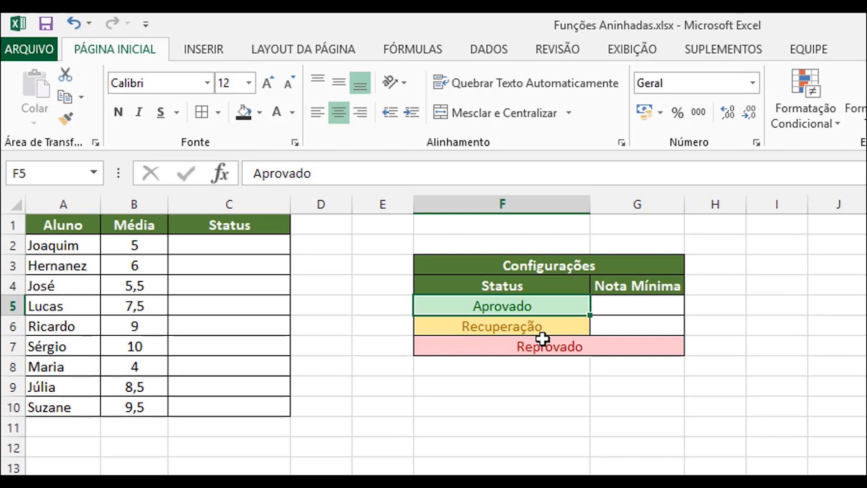
click(623, 304)
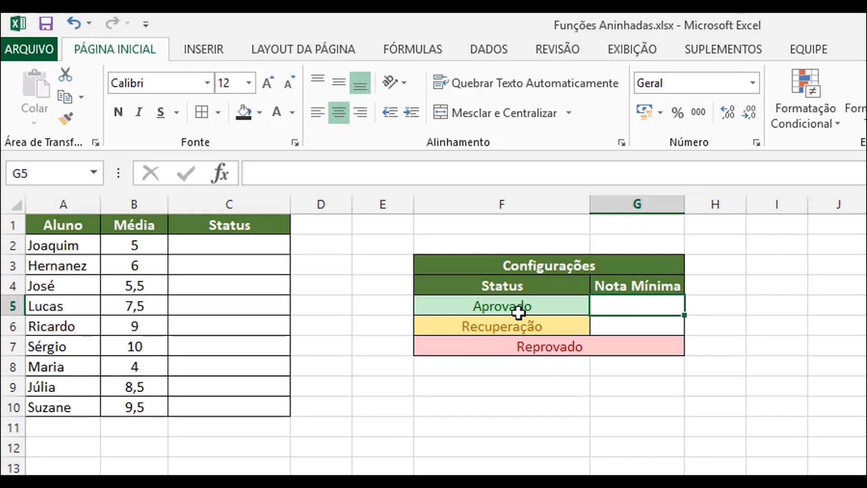
click(621, 325)
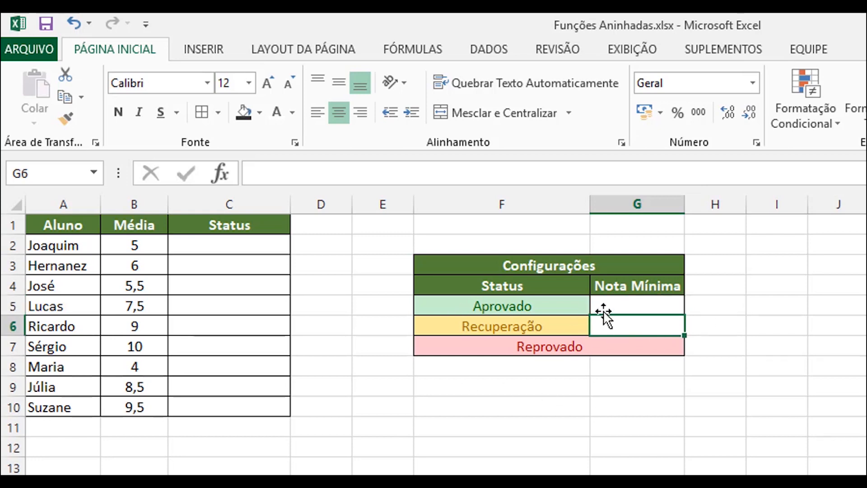
click(637, 302)
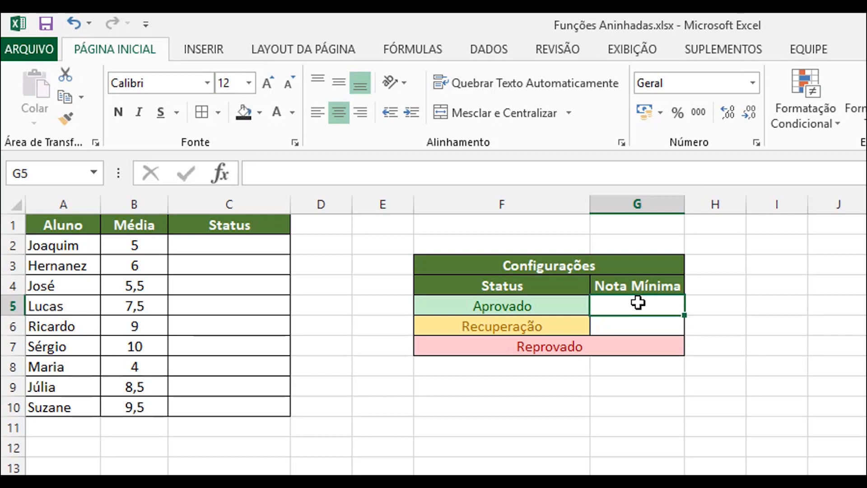
text(6)
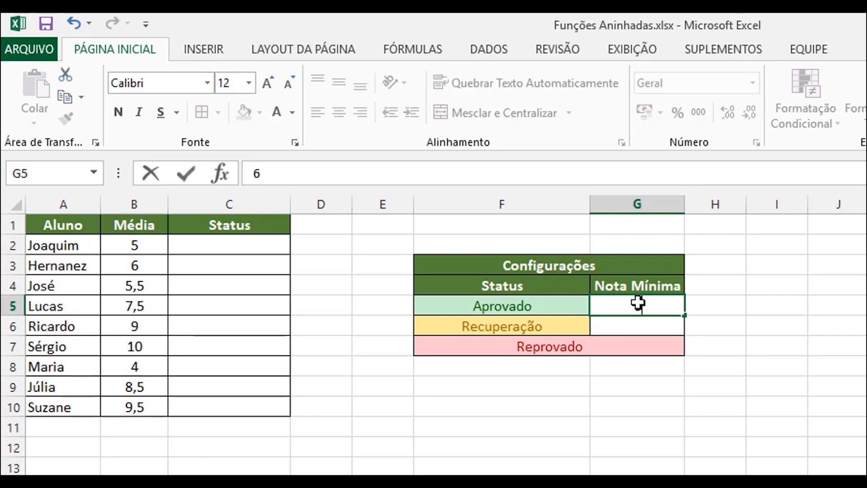
click(655, 330)
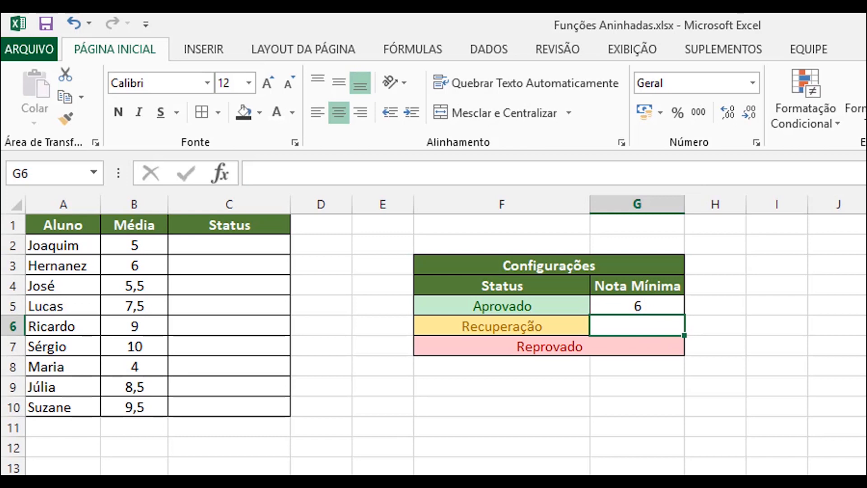
text(5)
click(849, 445)
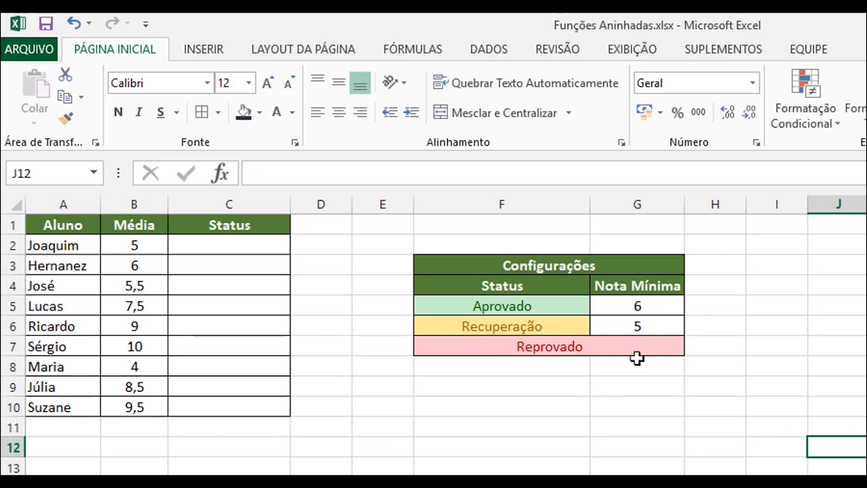
click(637, 325)
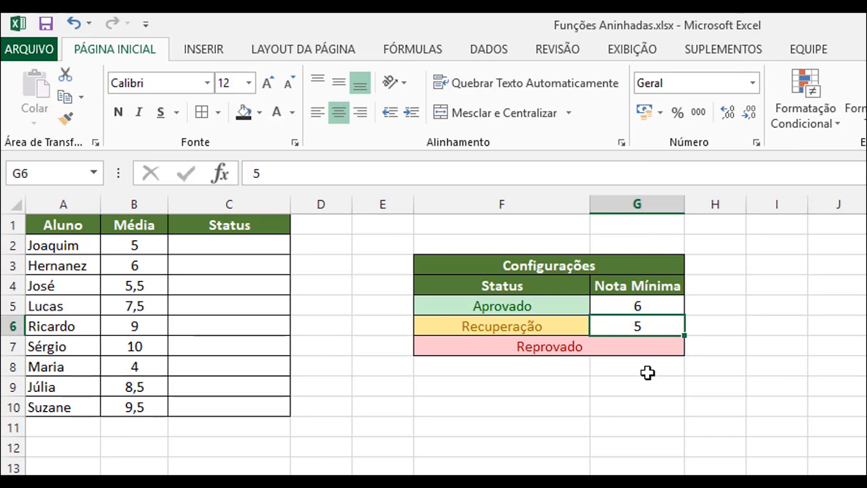
click(660, 304)
click(659, 329)
click(658, 349)
click(711, 485)
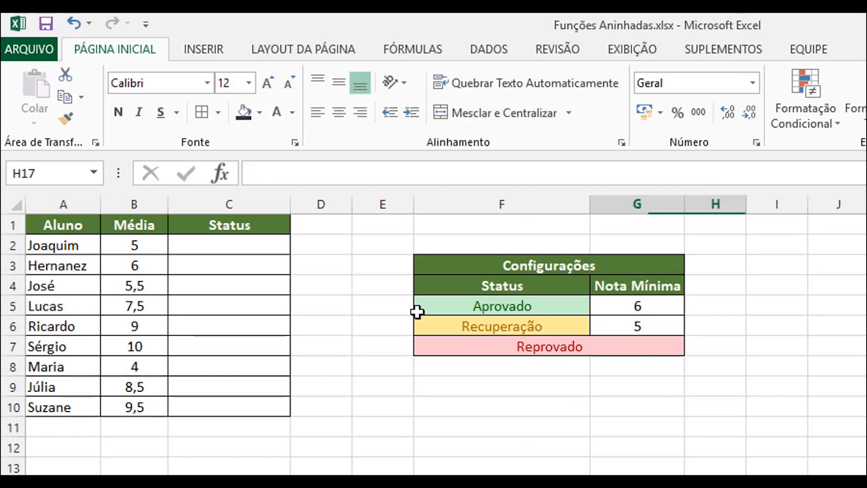
click(573, 350)
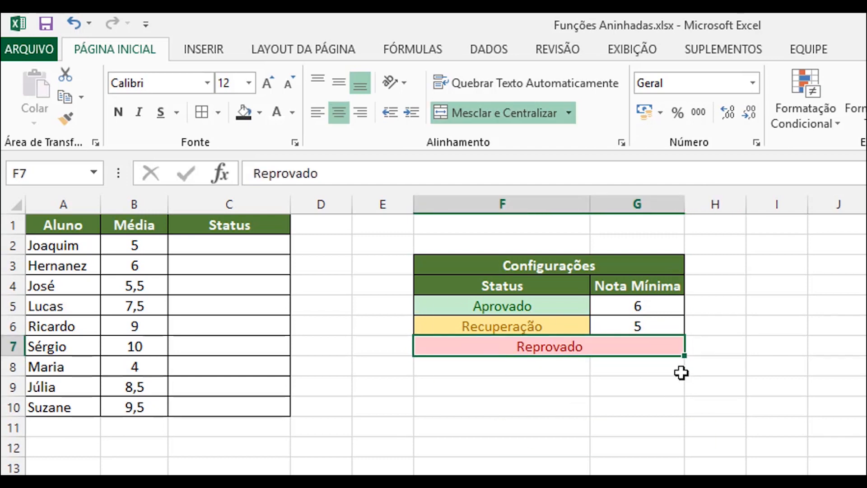
click(633, 322)
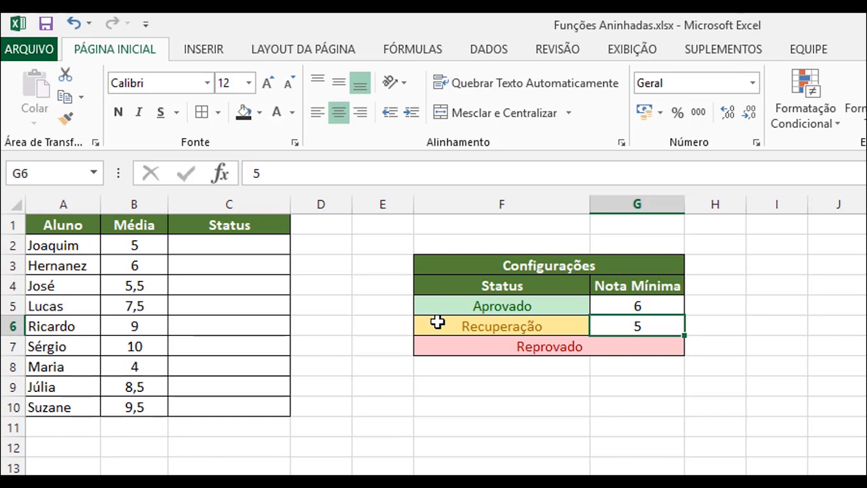
Step: Start an SE formula in C2 with the logical test B2>=G5
click(242, 248)
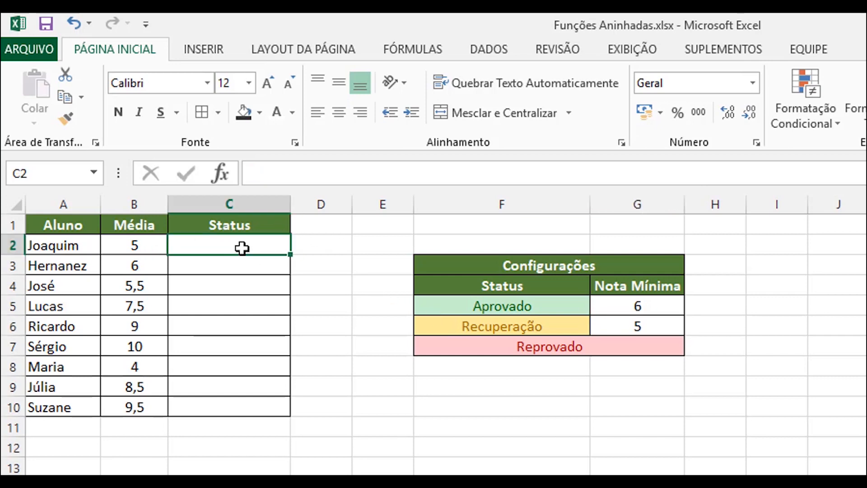
text(=)
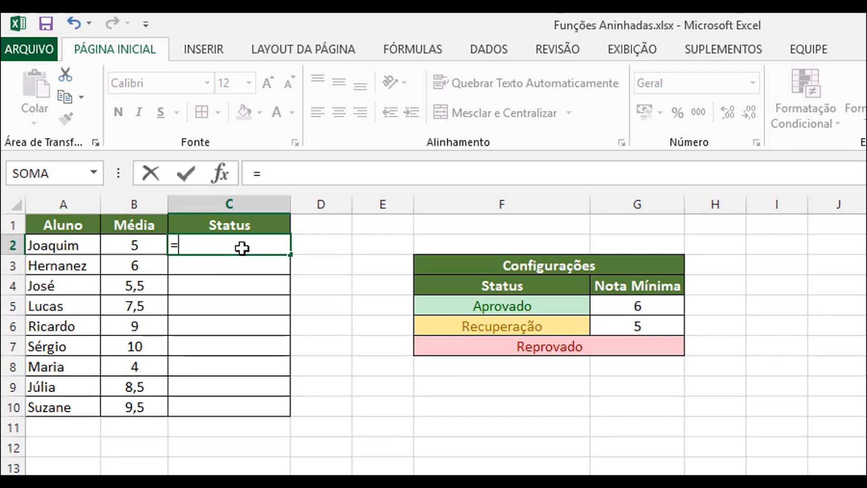
text(SE()
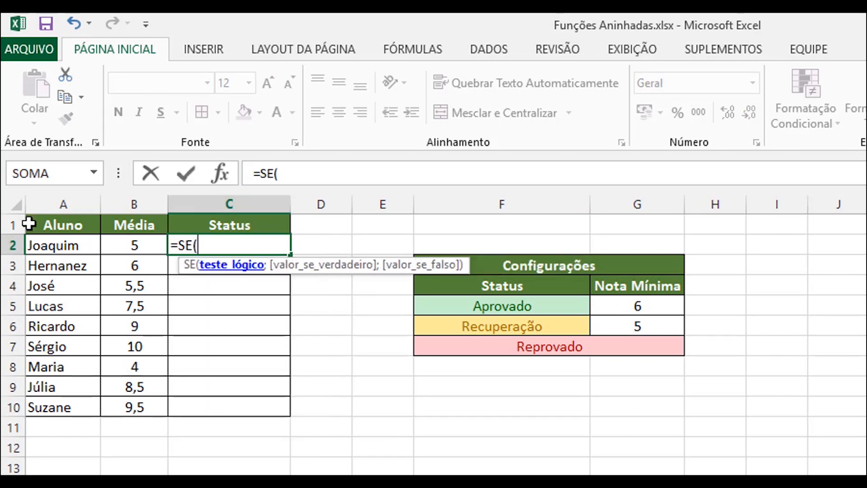
click(145, 247)
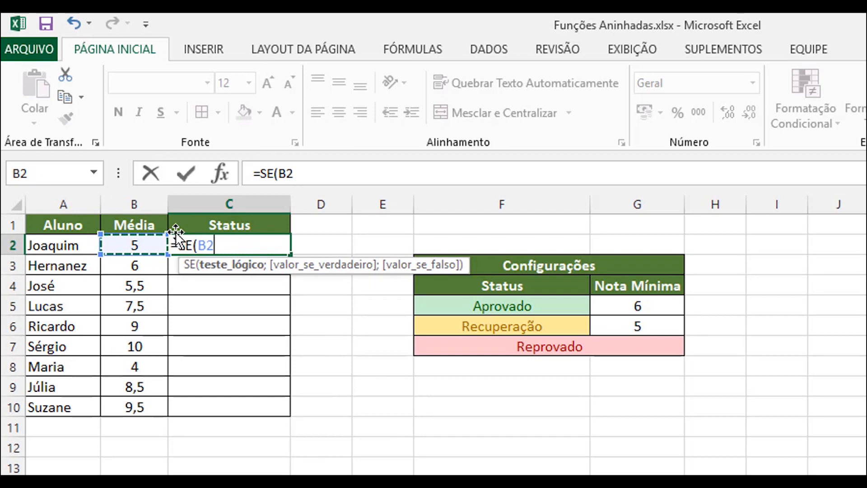
text(>)
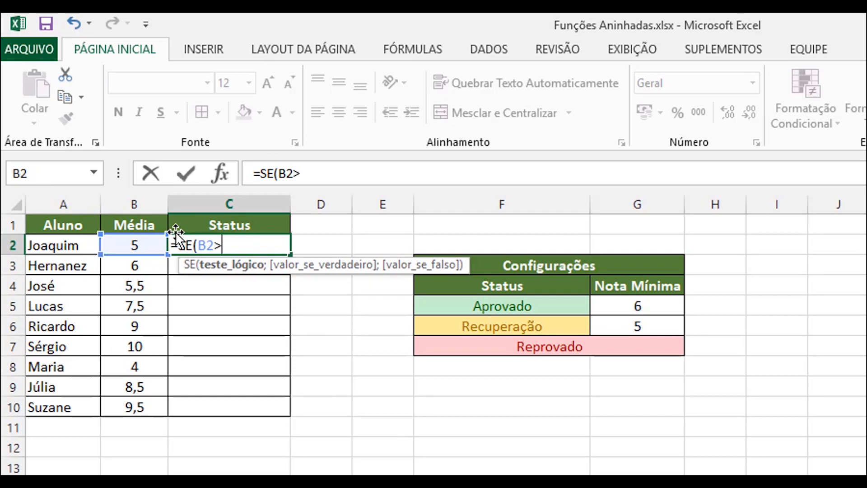
text(=)
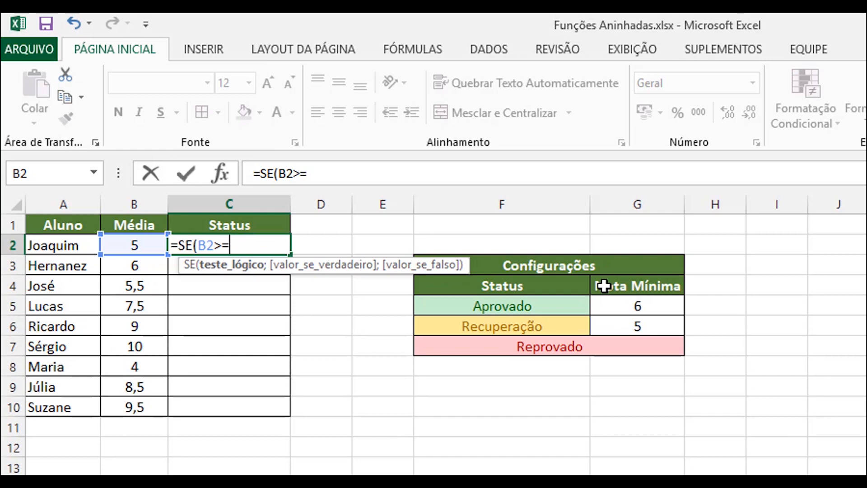
click(620, 300)
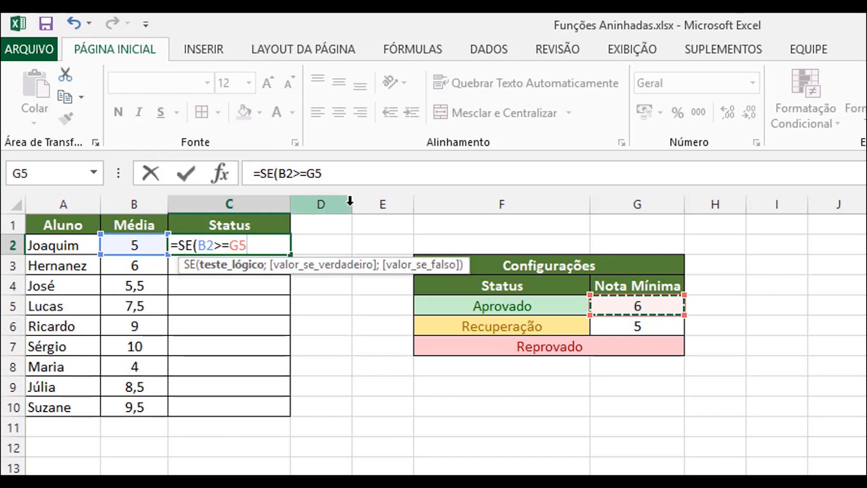
text(;)
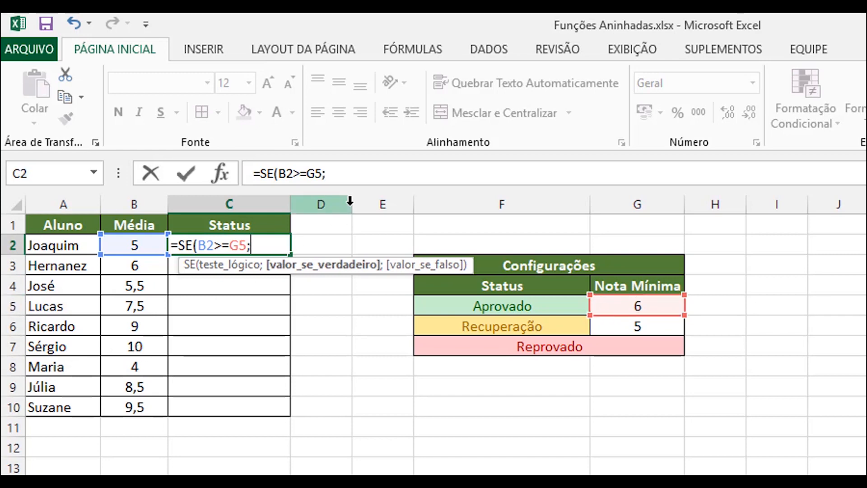
text(")
key(BackSpace)
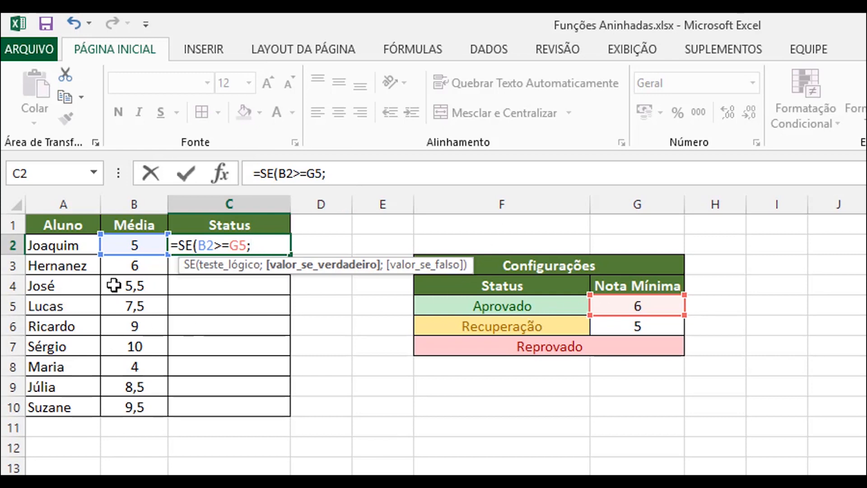
text("Aprovado")
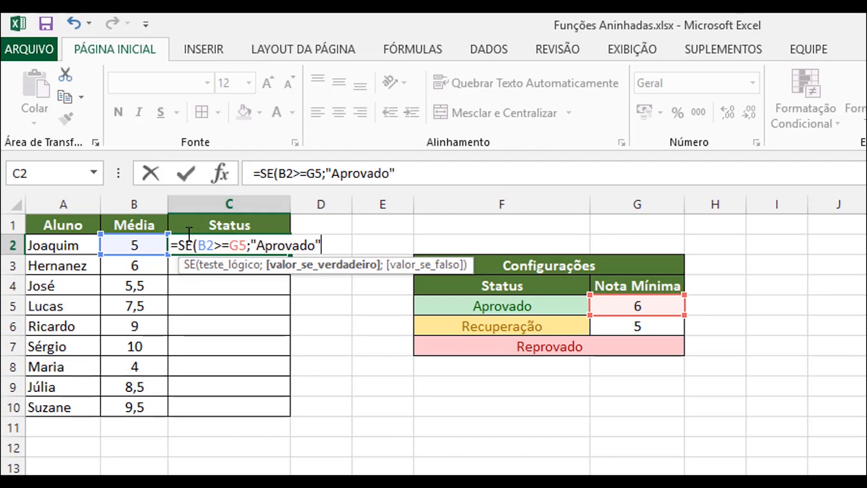
drag(335, 243, 253, 243)
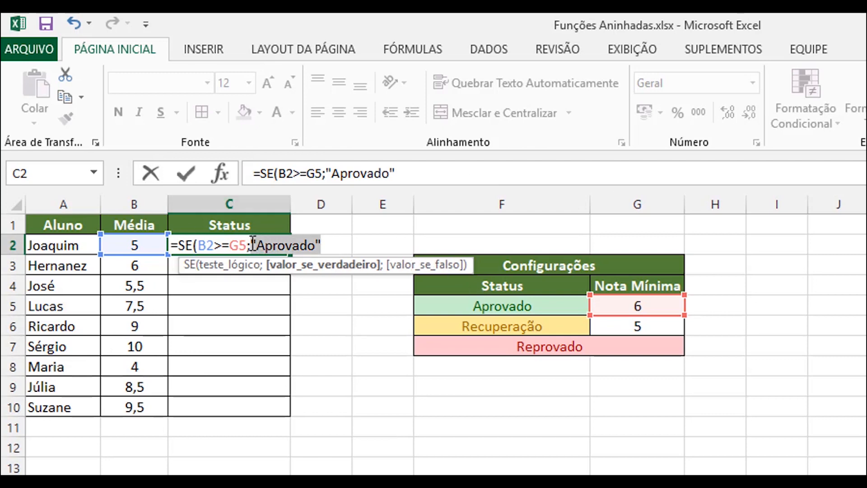
key(BackSpace)
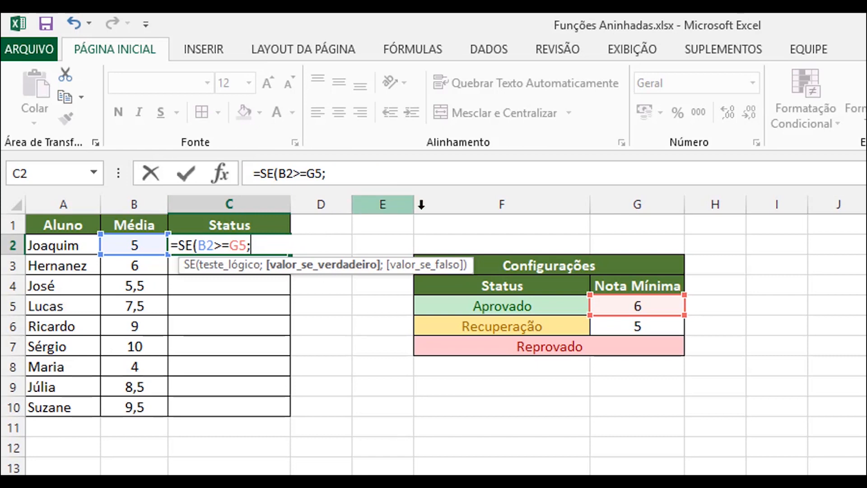
Step: Return F5 when the test is true and nest a second SE with the test B2>=G6 as the false value
click(515, 306)
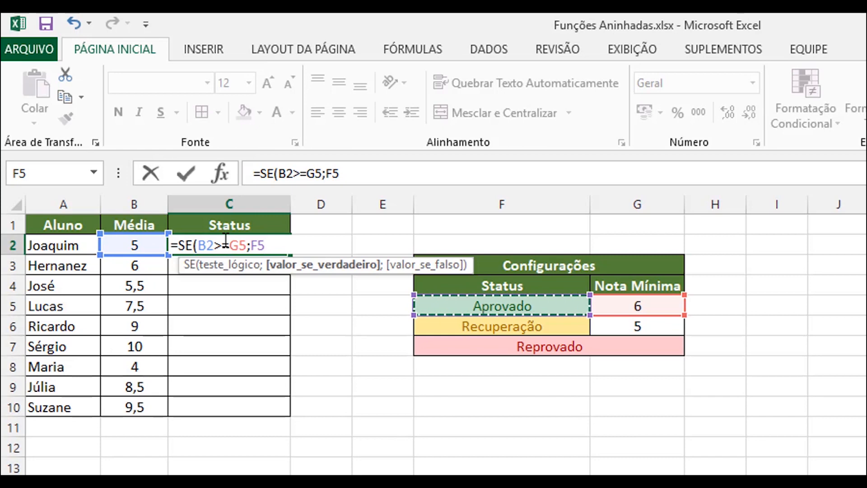
text(;)
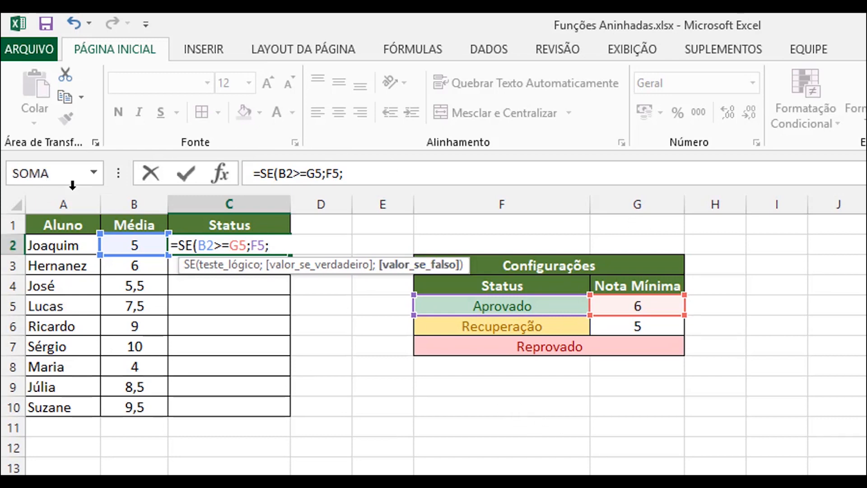
text(SE)
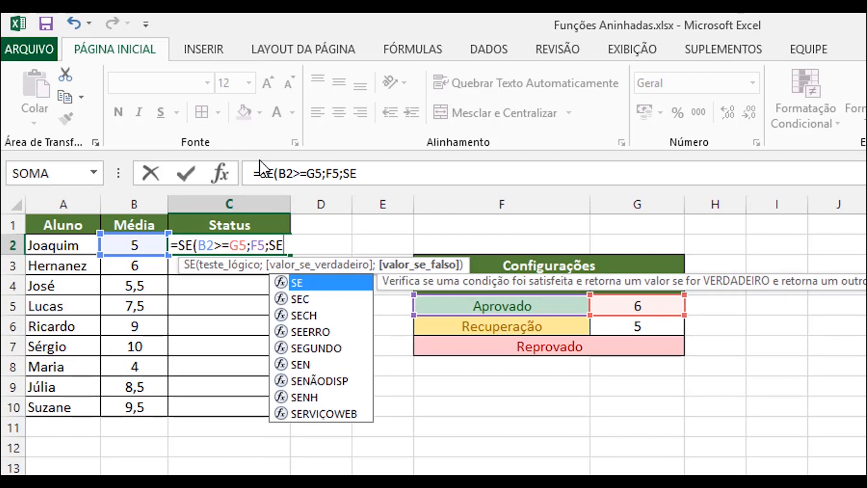
text(()
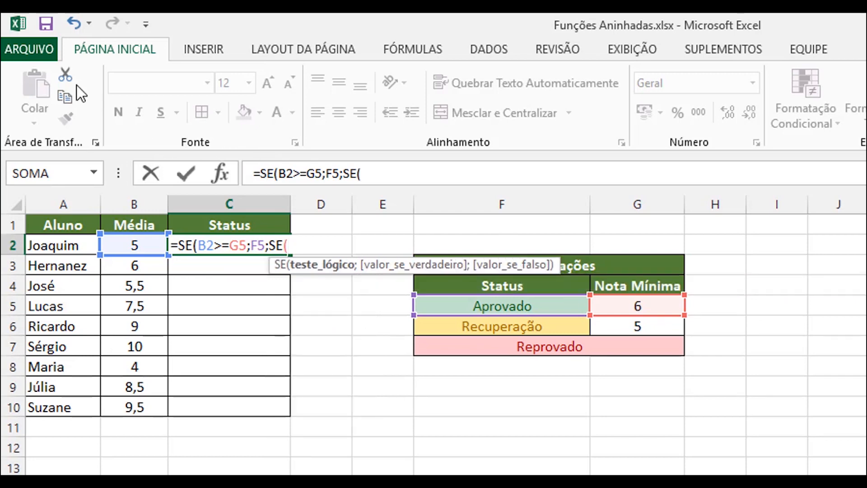
click(138, 246)
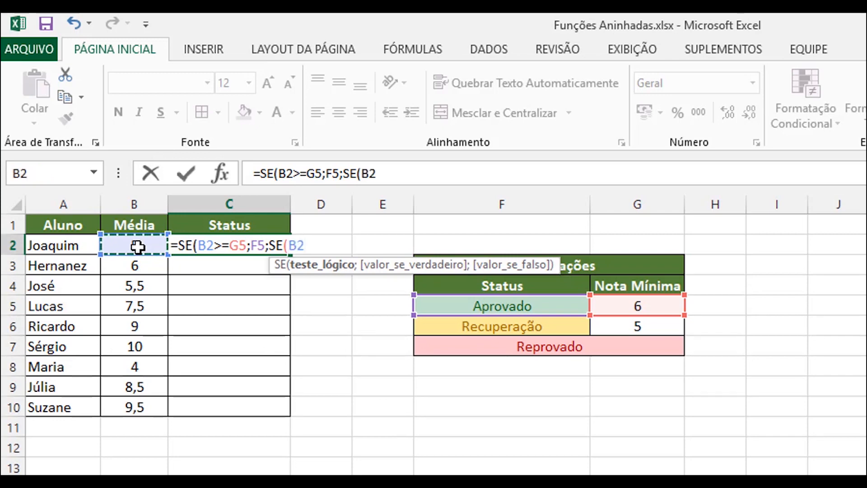
text(>+)
key(BackSpace)
text(=)
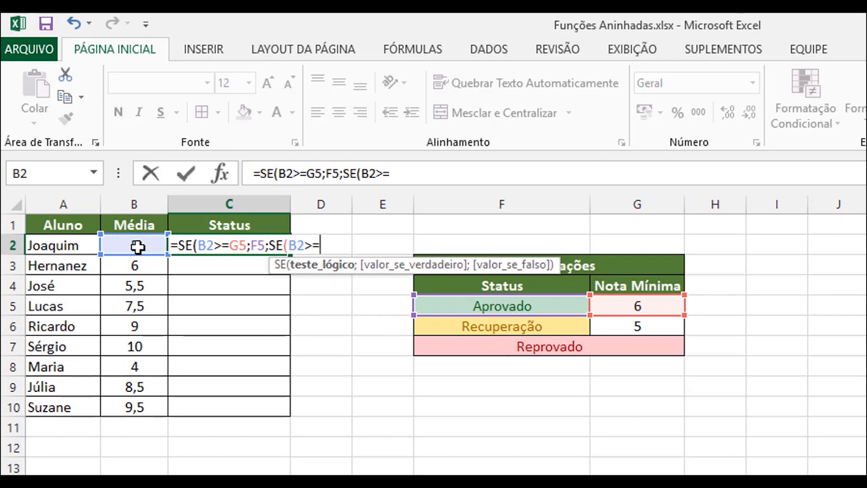
click(631, 325)
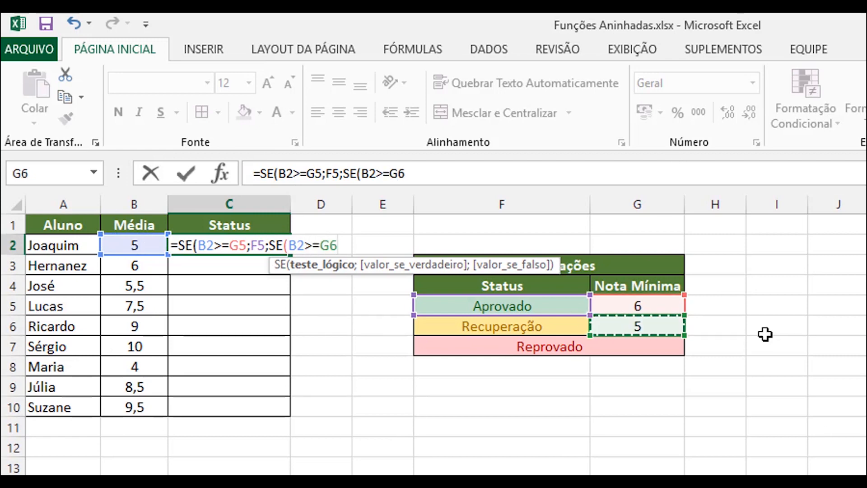
text(;)
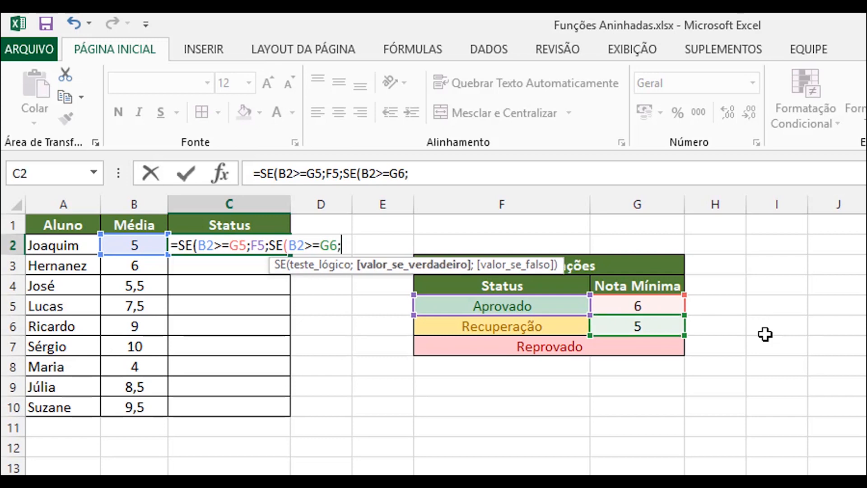
Step: Complete the nested SE with F6 as the true value and F7 as the false value, and enter the formula with both parentheses closed
click(495, 329)
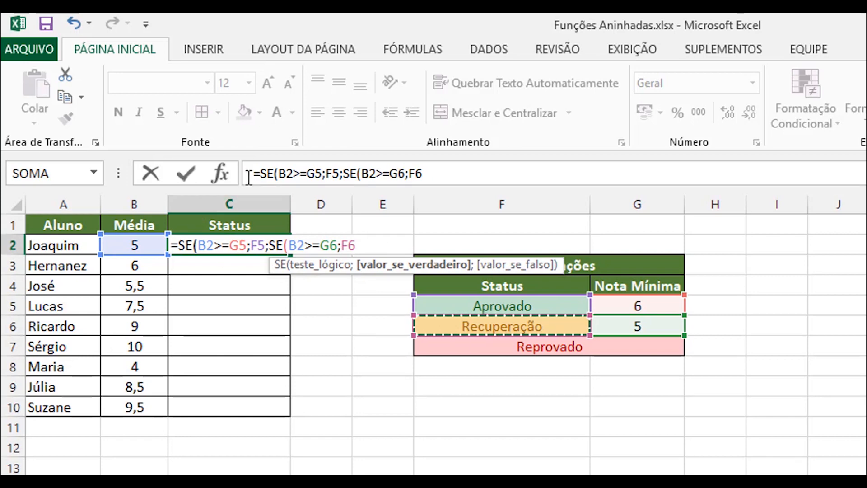
text(;)
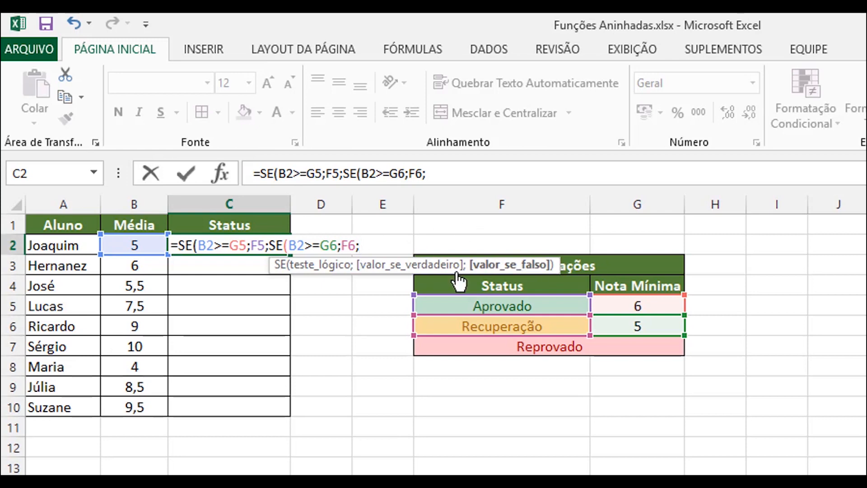
click(572, 353)
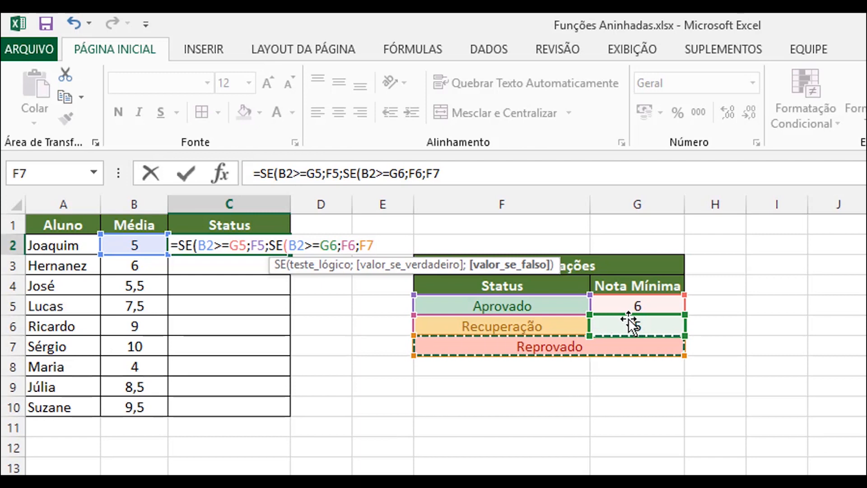
text())
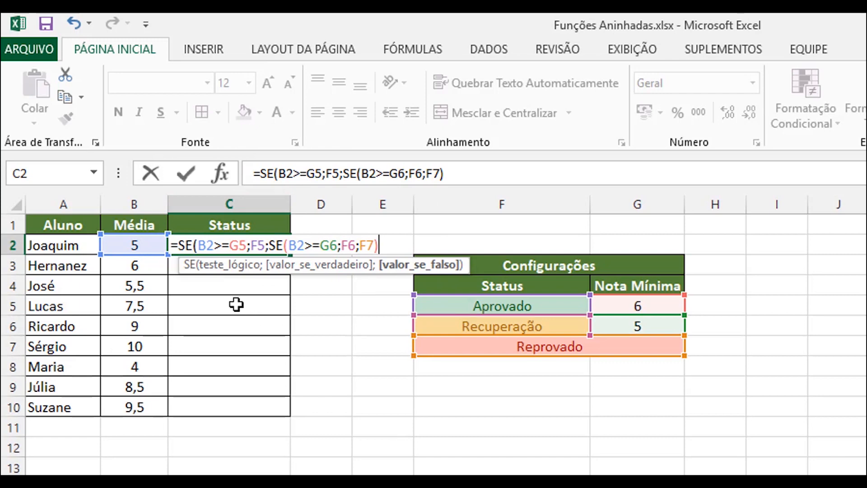
key(Return)
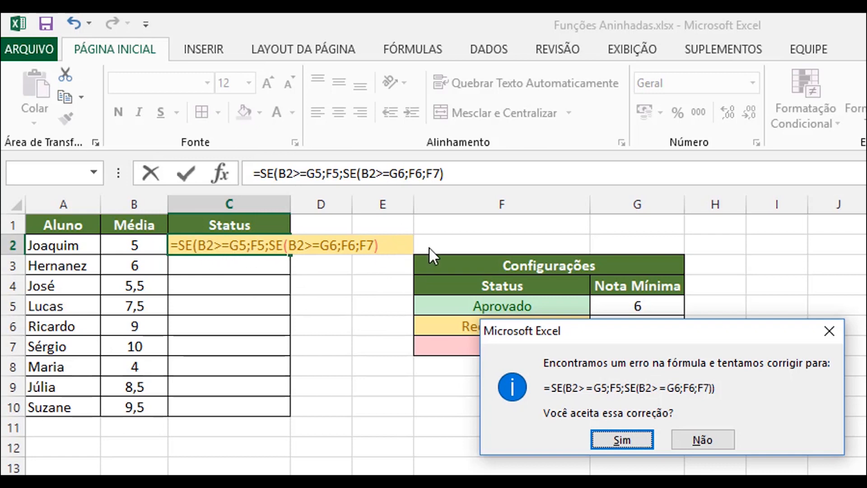
click(622, 439)
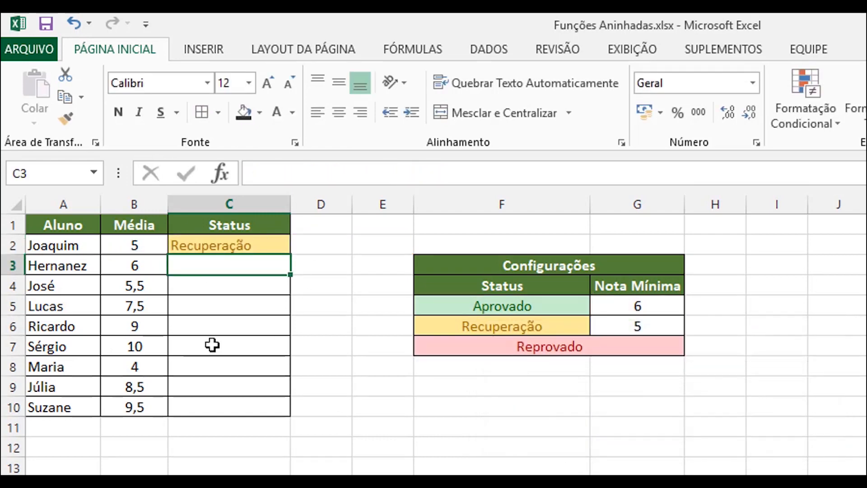
Step: Center the contents of the Status column C horizontally
click(218, 245)
click(231, 203)
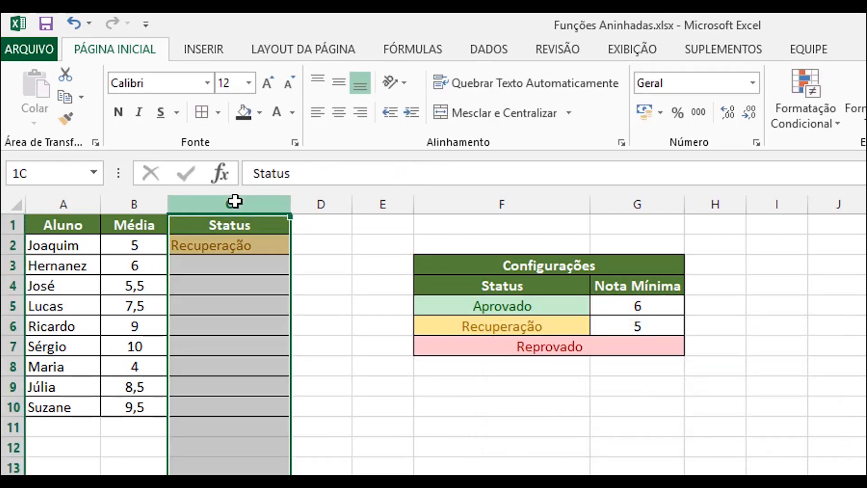
click(343, 113)
click(314, 299)
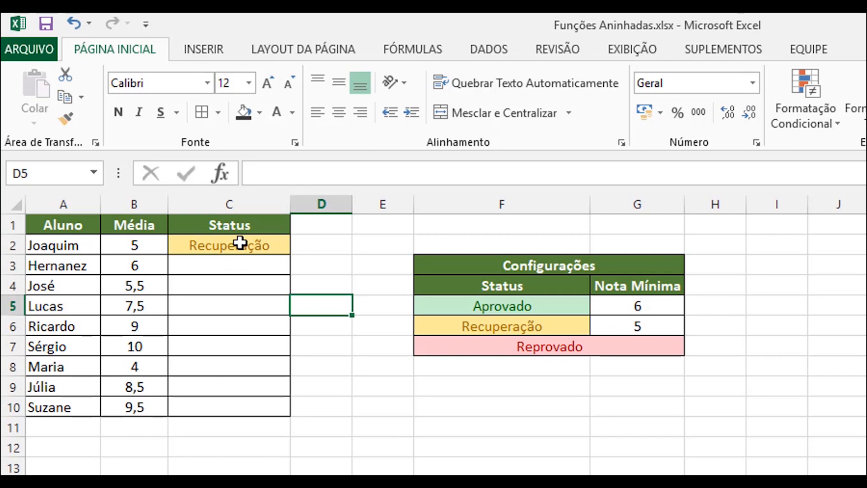
Step: Fill the Status formula from C2 down to C3 and inspect the copied cell references
click(260, 252)
drag(290, 254, 290, 273)
click(246, 266)
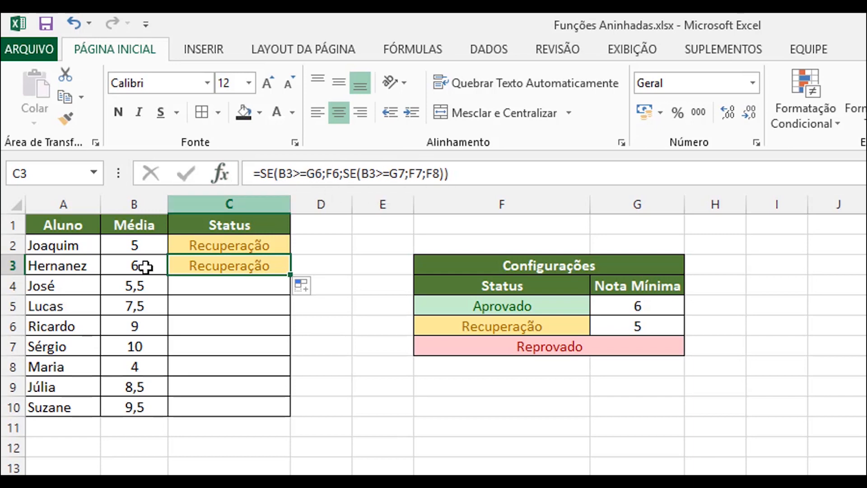
Step: In the C2 formula, make the outer SE's references to G5 and F5 absolute as $G$5 and $F$5
double_click(250, 246)
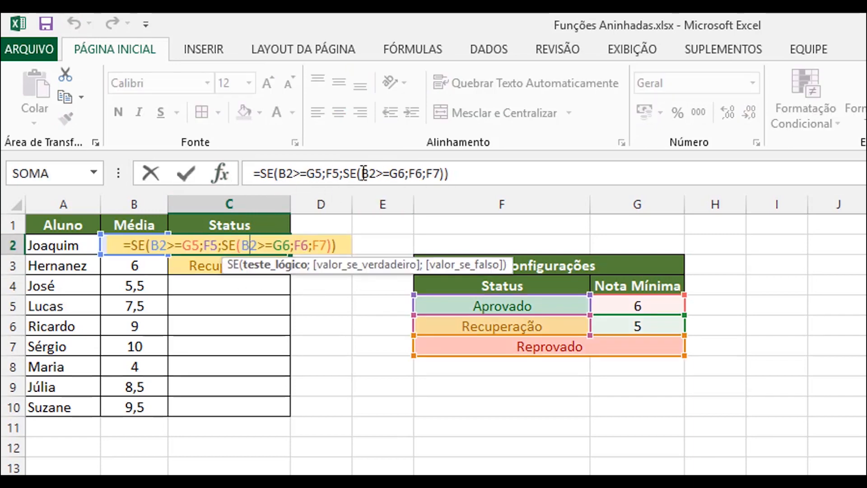
click(361, 174)
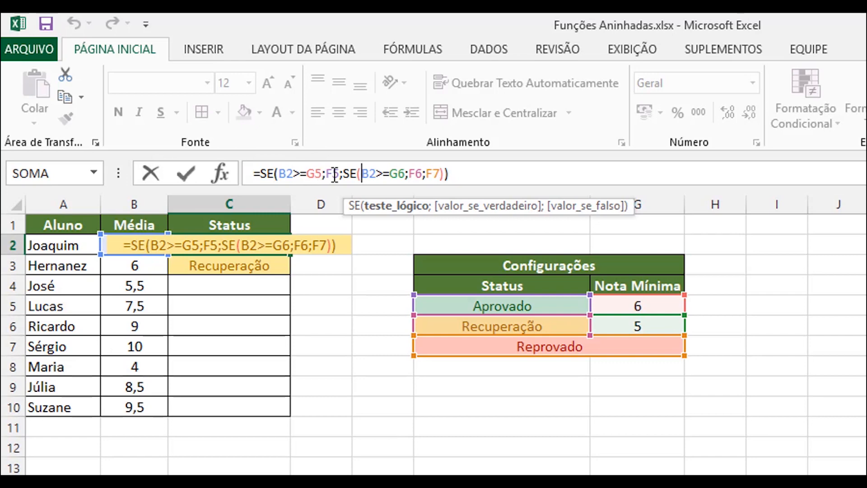
click(308, 173)
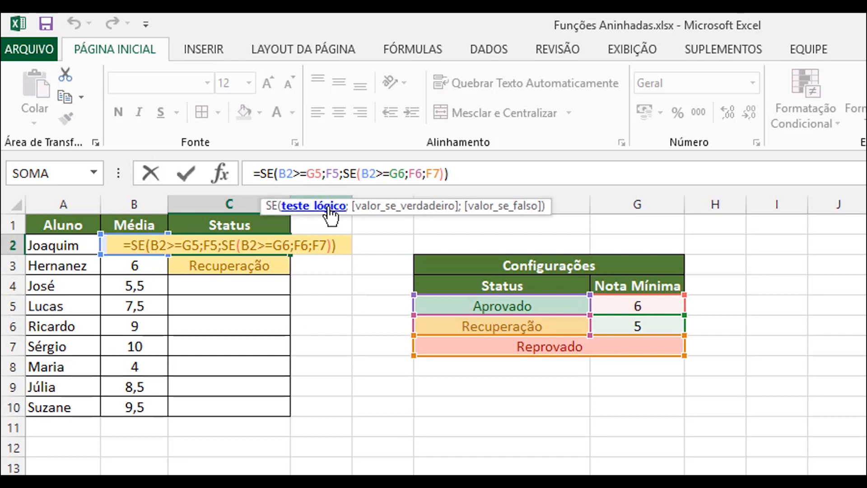
text($)
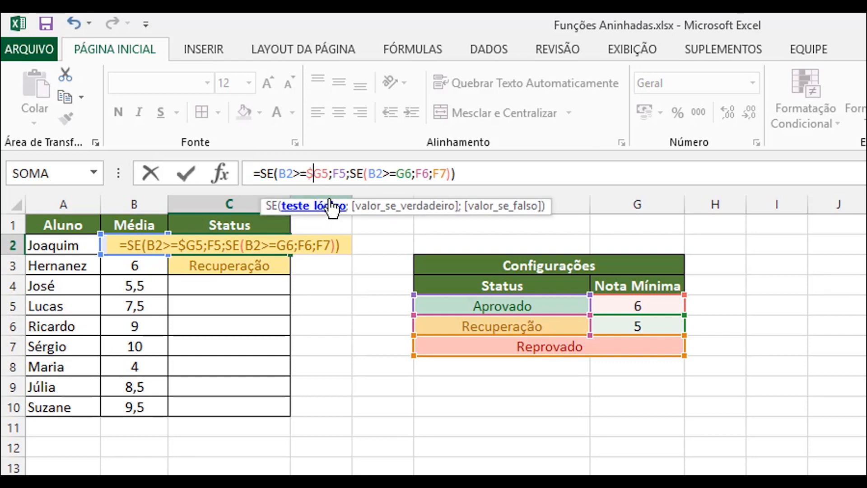
click(325, 174)
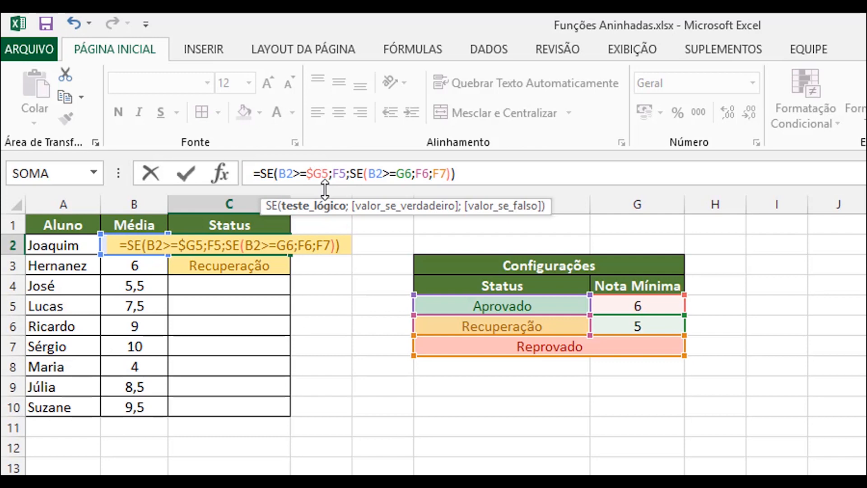
text($)
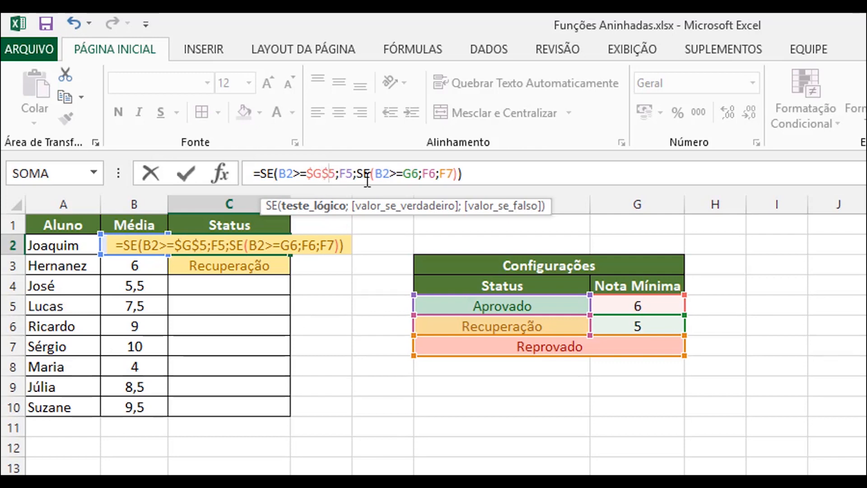
click(340, 174)
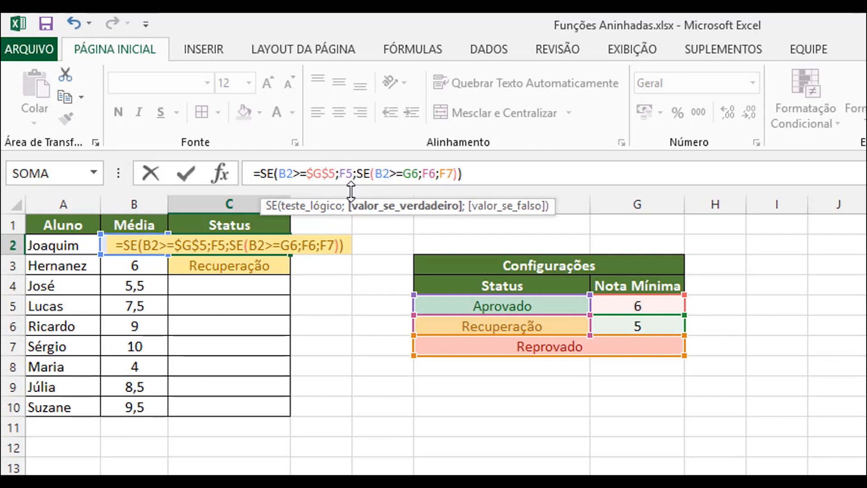
text($F$)
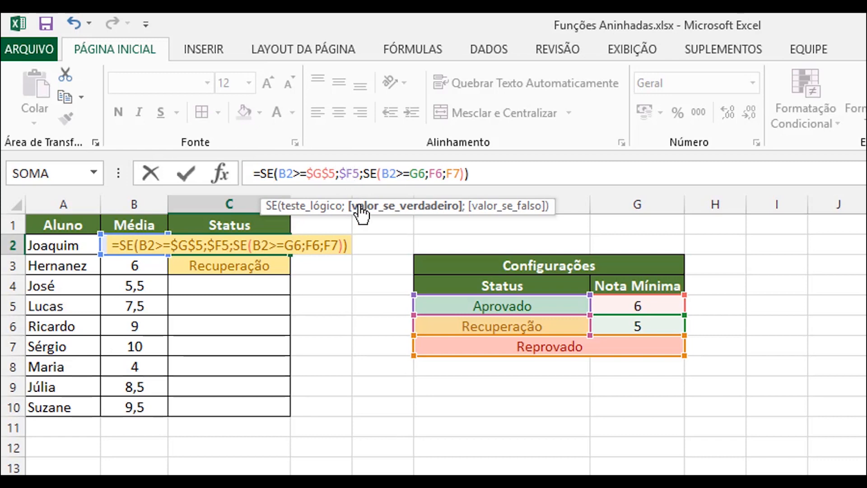
click(355, 174)
text($)
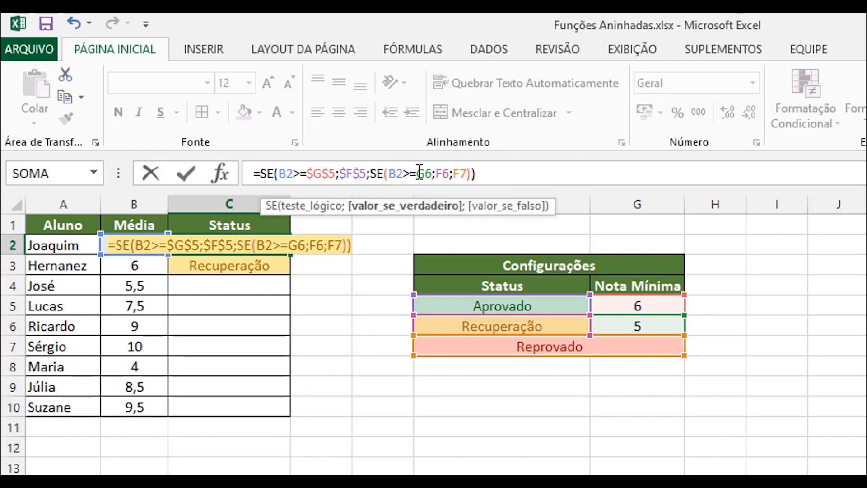
Step: Make the nested SE's references to G6 and F6 absolute as $G$6 and $F$6
click(420, 173)
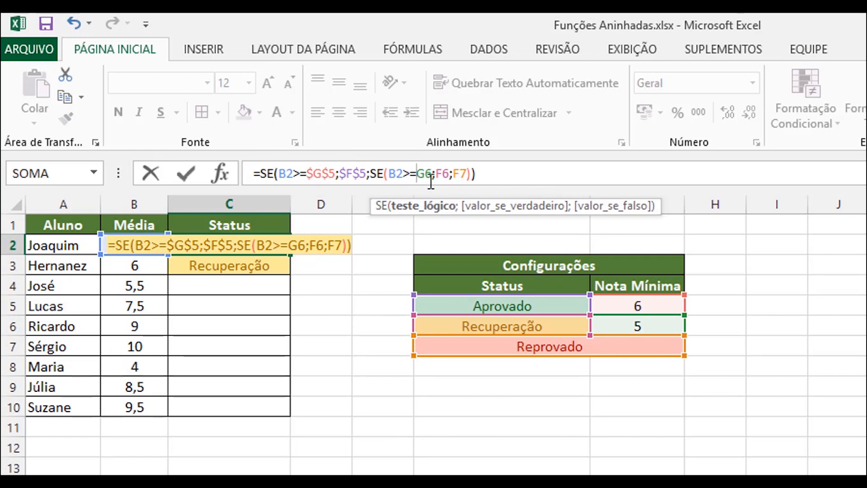
text($)
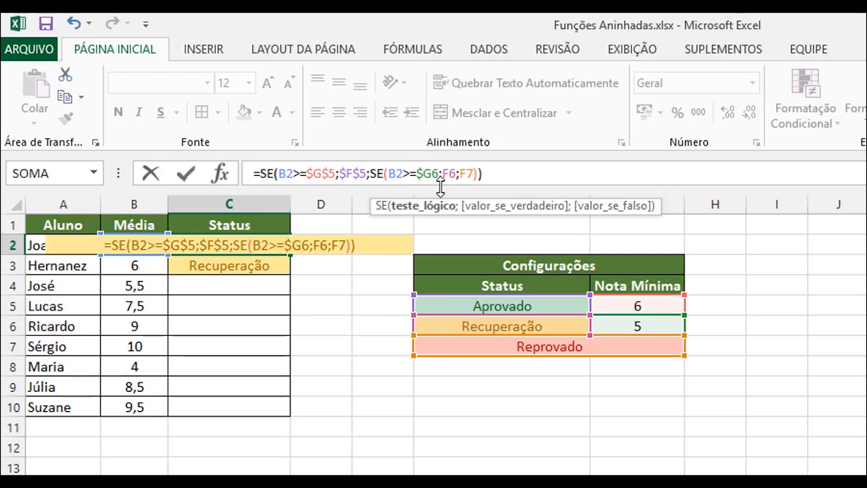
key(Right)
text($)
click(452, 173)
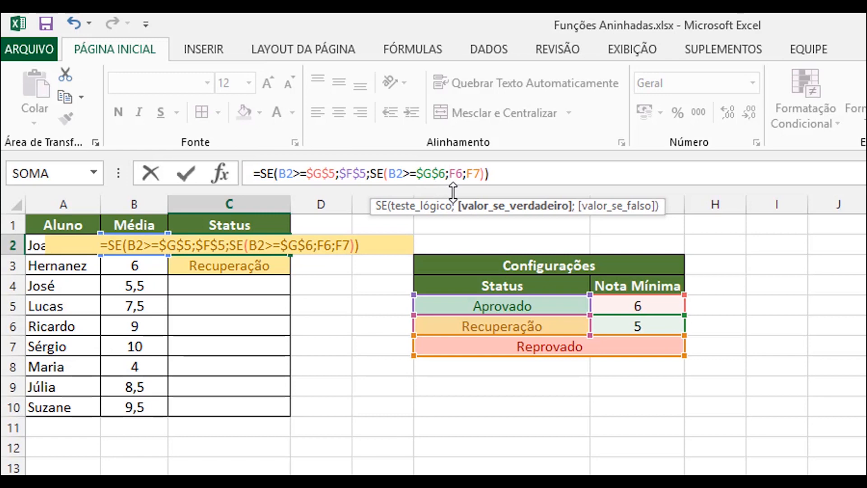
text($)
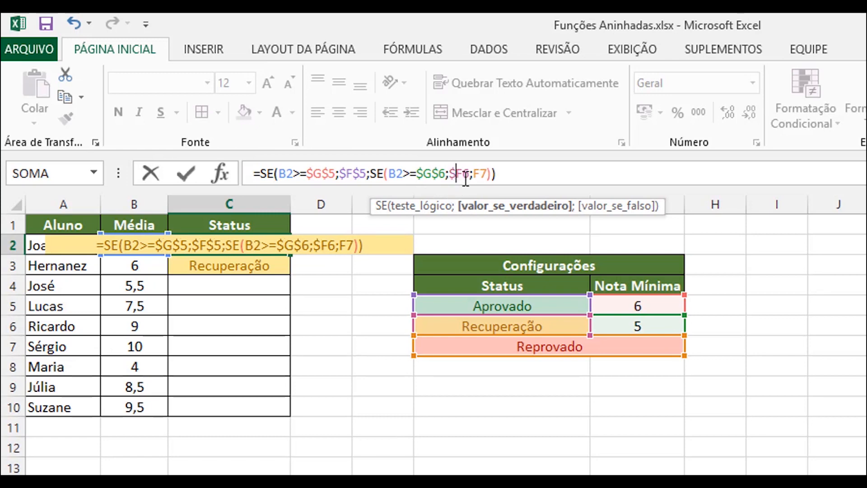
click(464, 176)
text($)
Step: Lock the nested SE's false value as $F$7 and enter the edited C2 formula
key(Right)
key(Right)
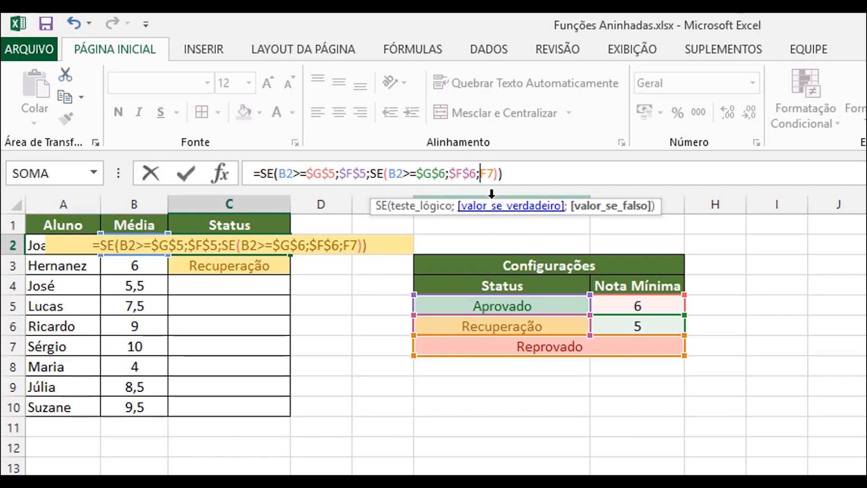
text($)
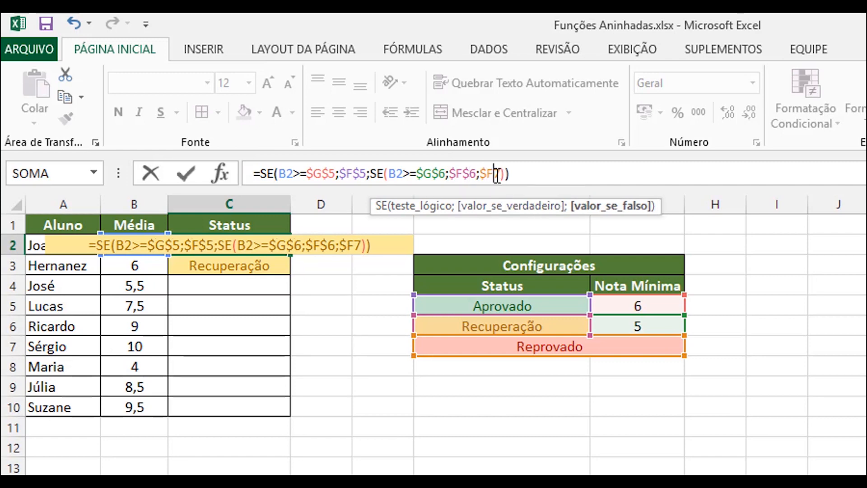
key(Right)
text($)
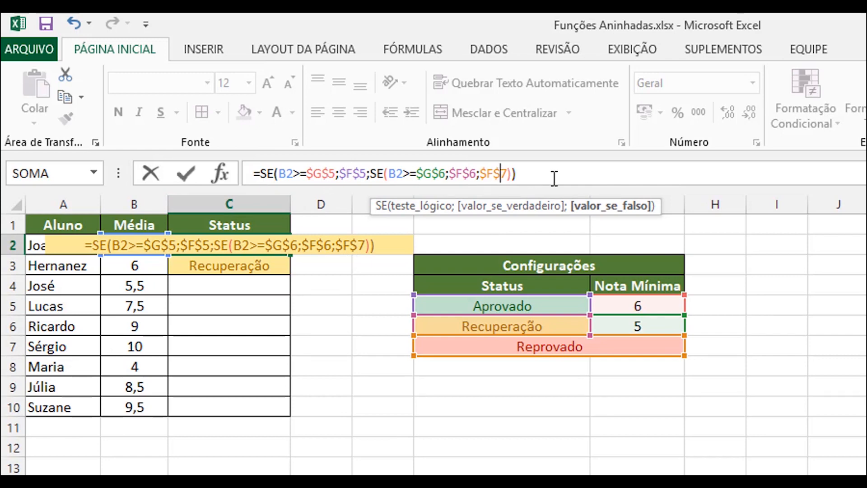
key(Return)
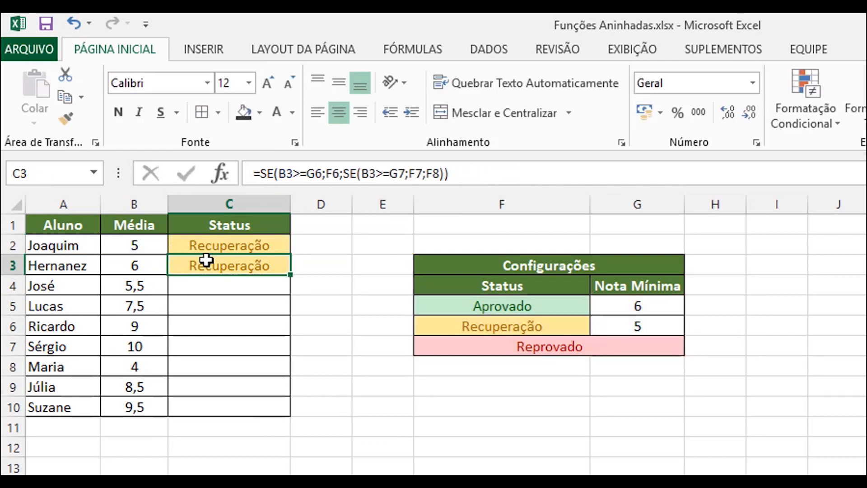
Step: Fill the locked Status formula from C2 down to C10
click(253, 250)
drag(290, 254, 289, 414)
click(501, 473)
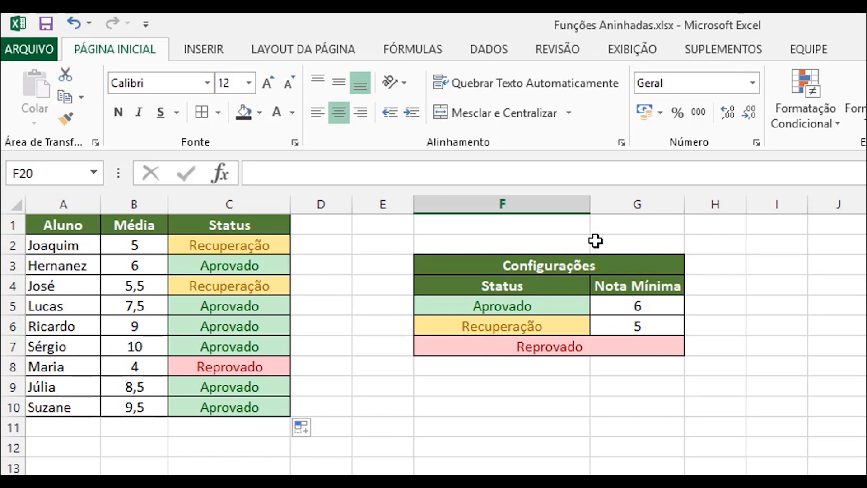
Step: Set the minimum grade to 8 for Aprovado in G5 and to 7 for Recuperação in G6
click(666, 311)
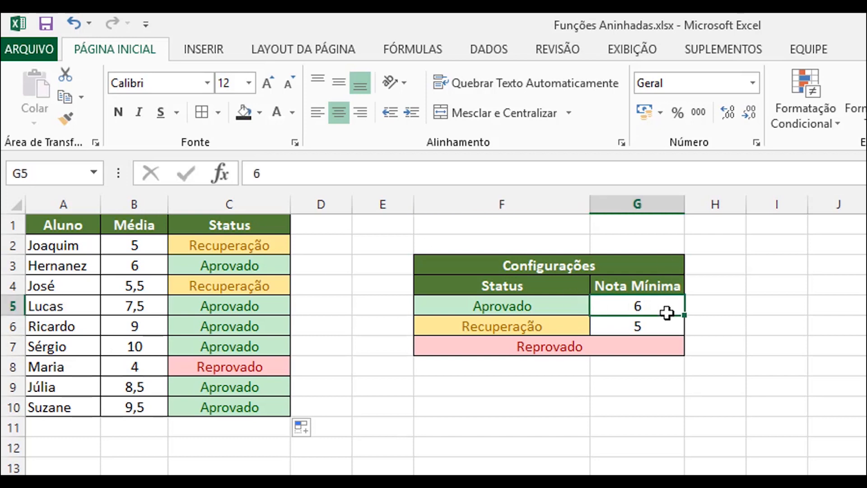
text(8)
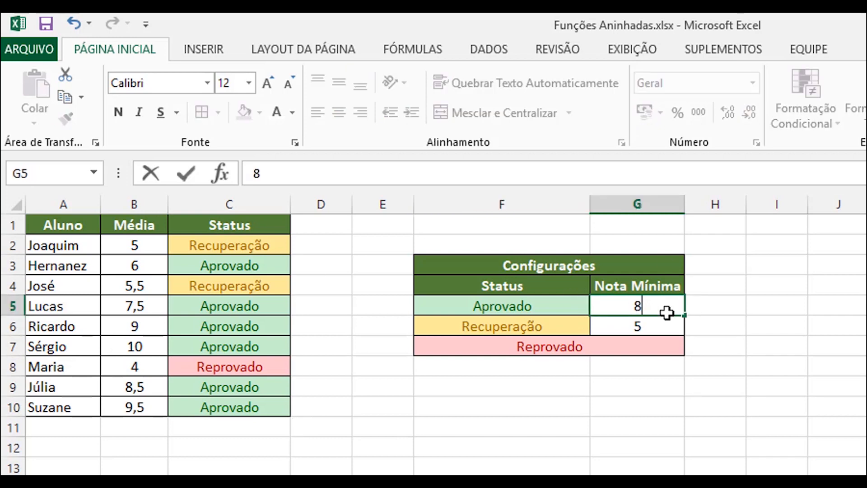
key(Return)
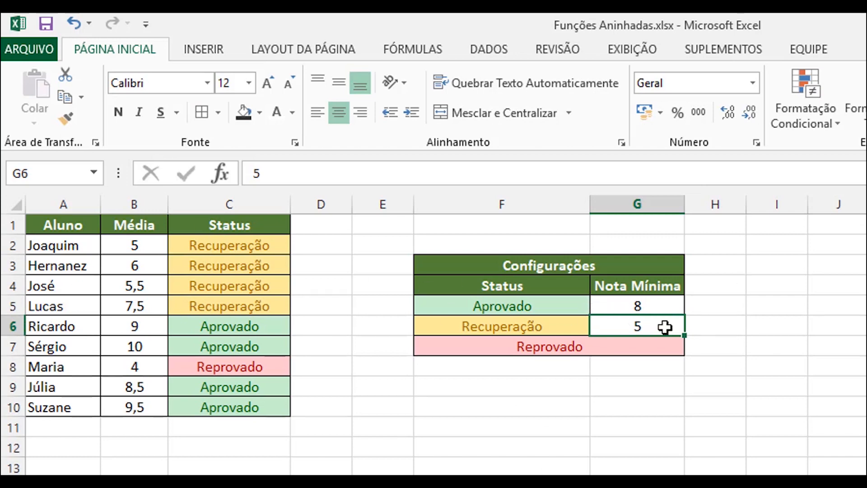
text(7)
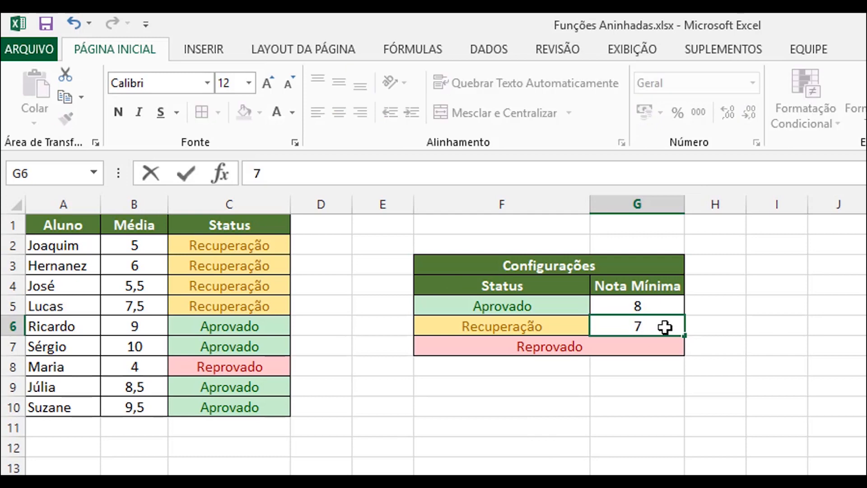
key(Return)
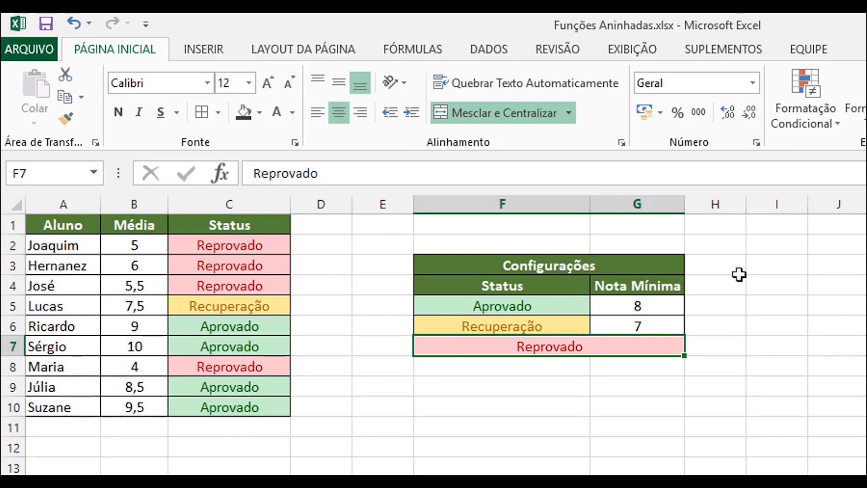
Step: Replace the Aprovado label in cell F5 of the Configurações table with "Passou de Ano"
click(502, 307)
click(588, 340)
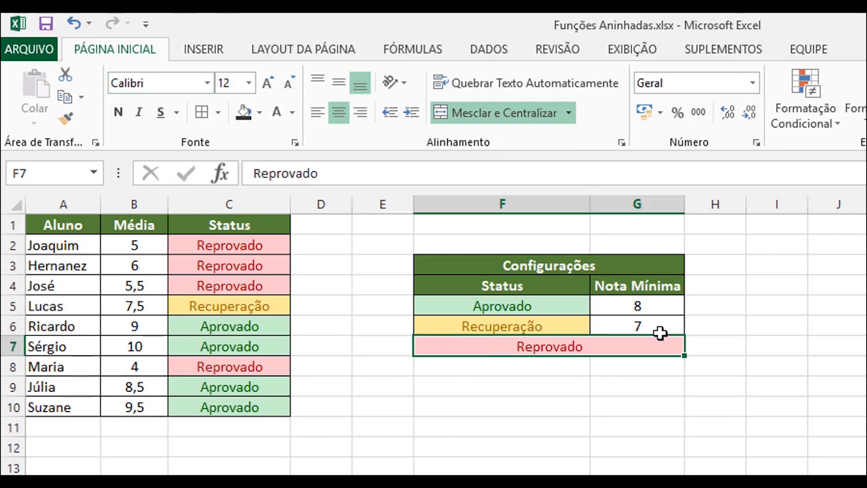
click(495, 305)
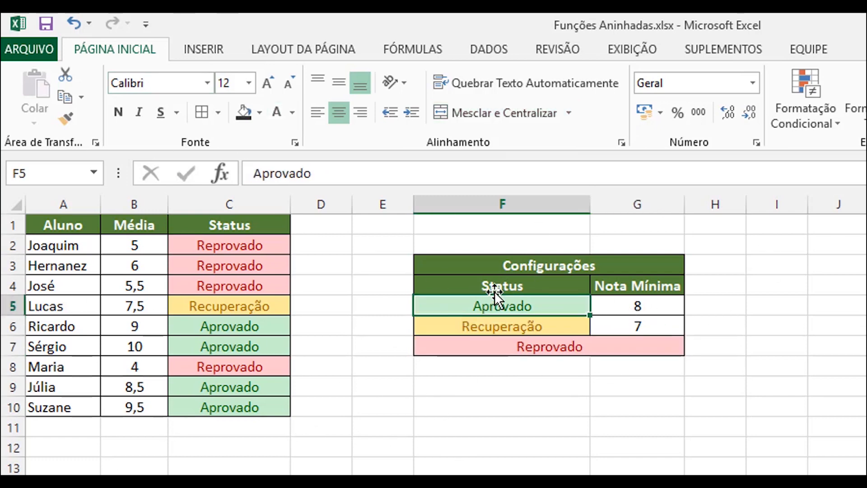
click(506, 325)
click(507, 344)
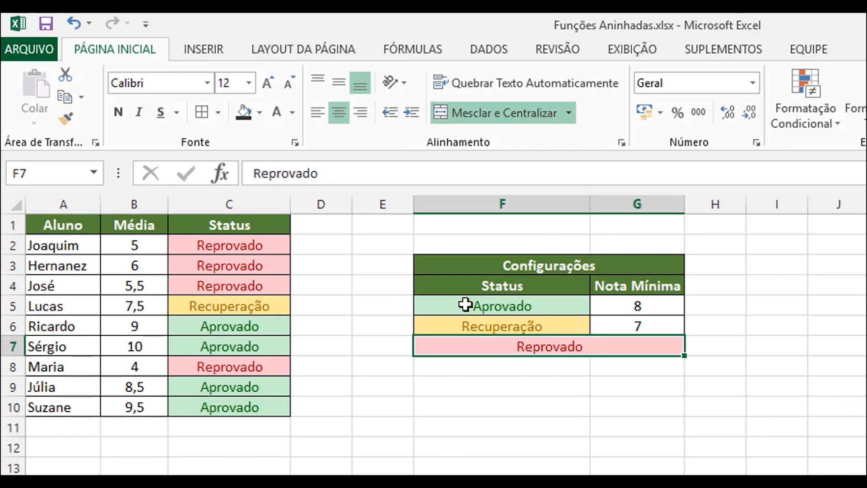
click(519, 309)
double_click(532, 306)
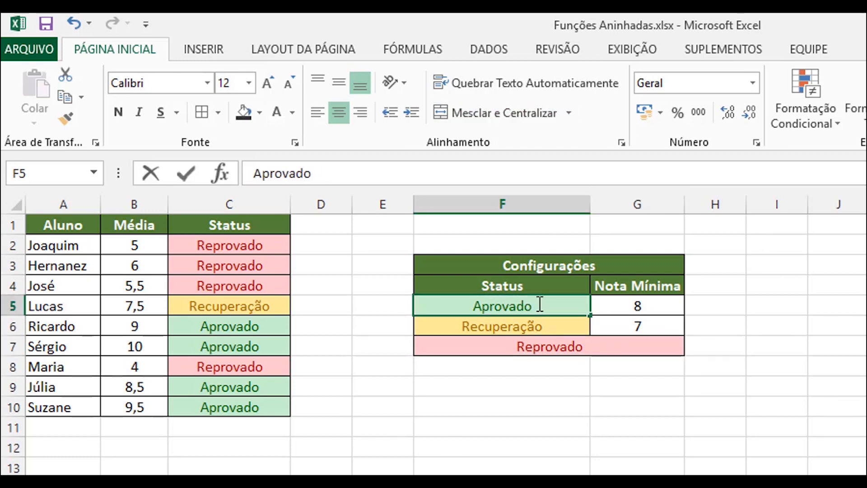
double_click(477, 306)
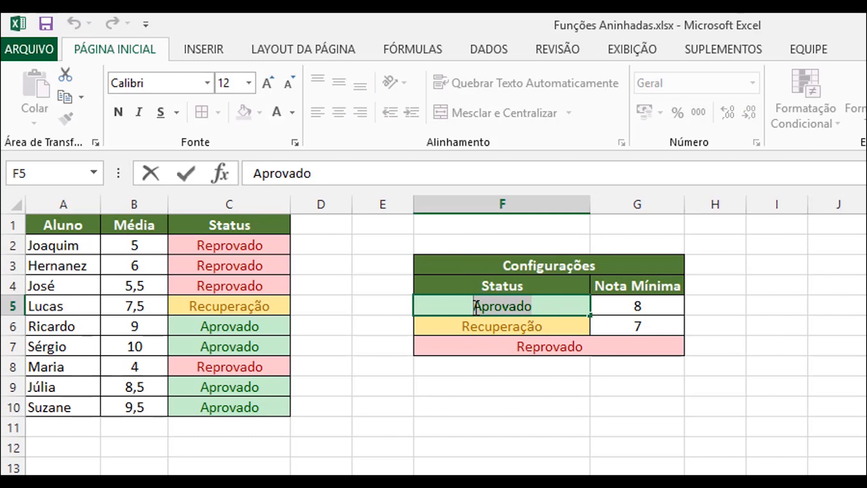
text(Passou d)
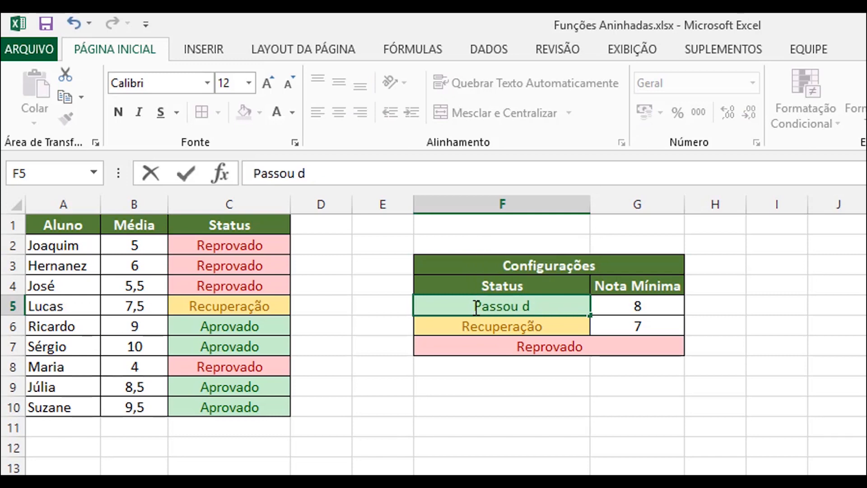
text(e Ano)
key(Return)
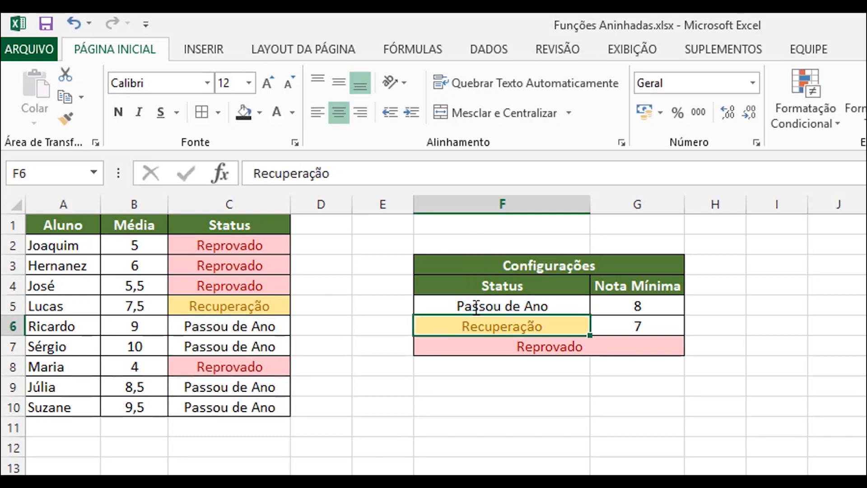